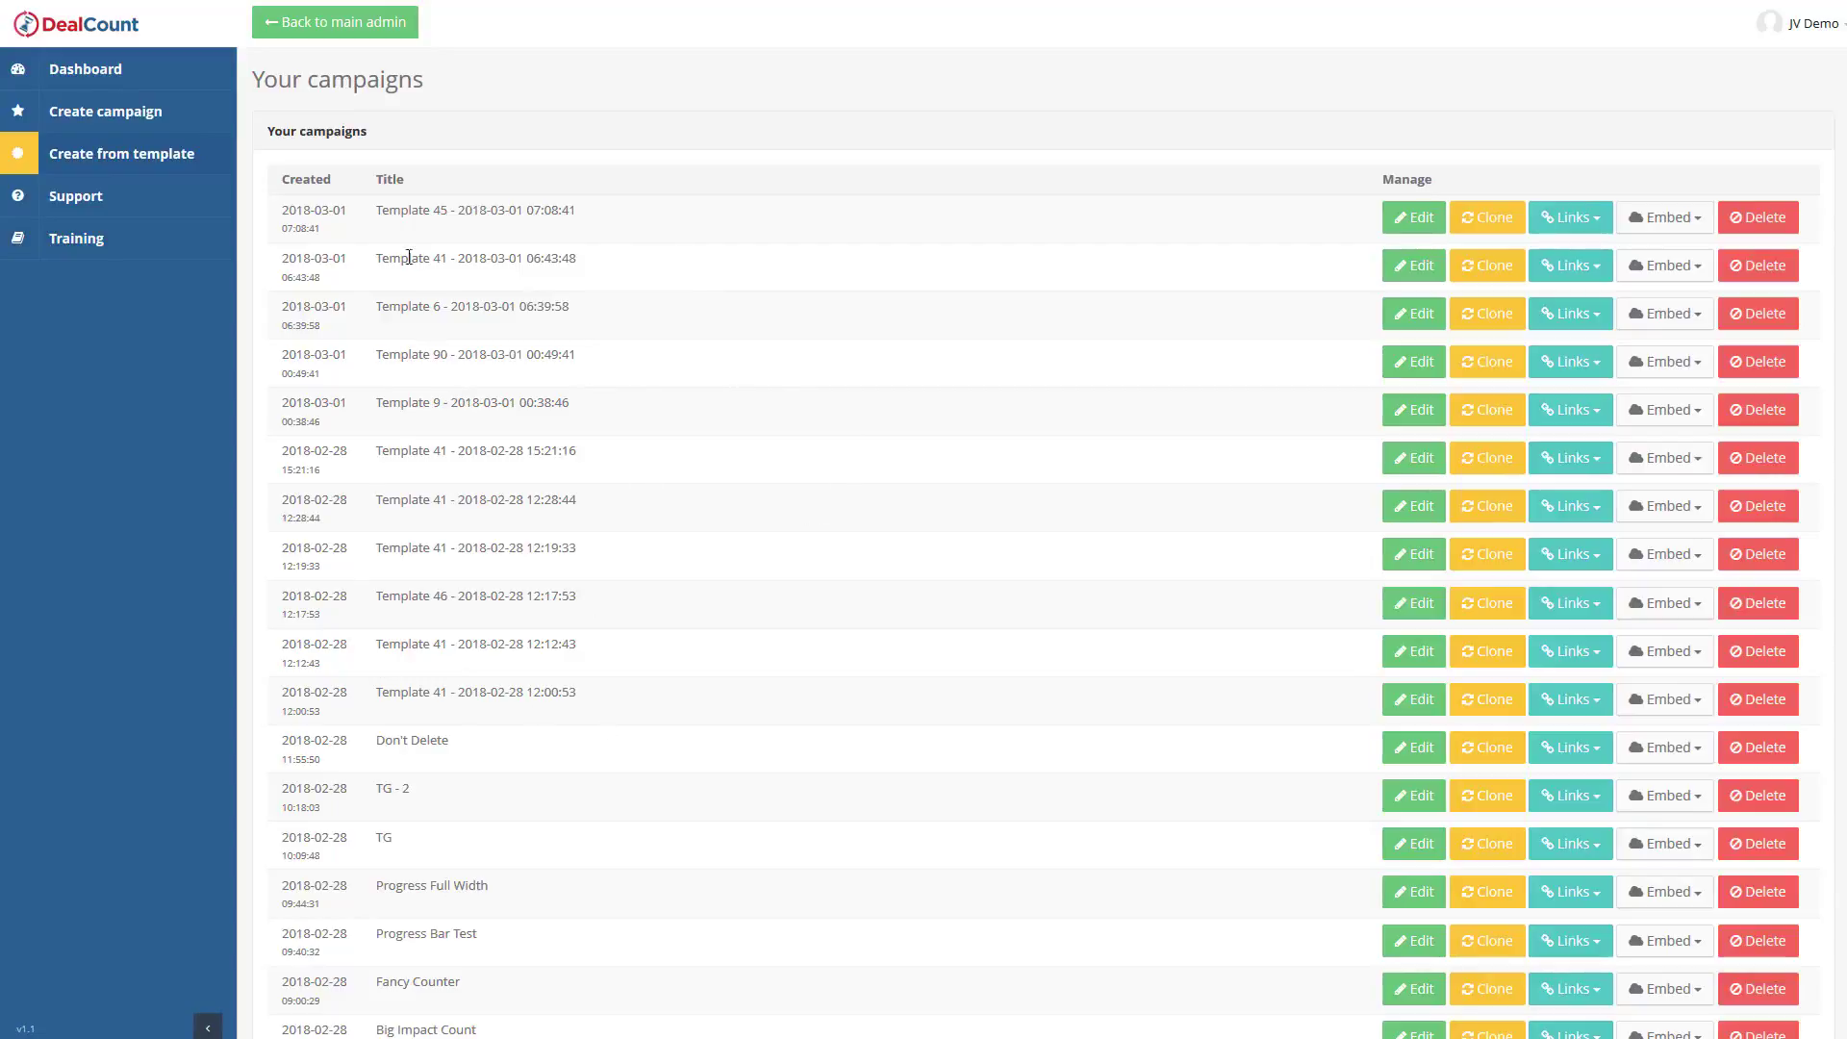
Step: Rename the Template 90 campaign to 'change'
left_click(467, 356)
key("ctrl+a")
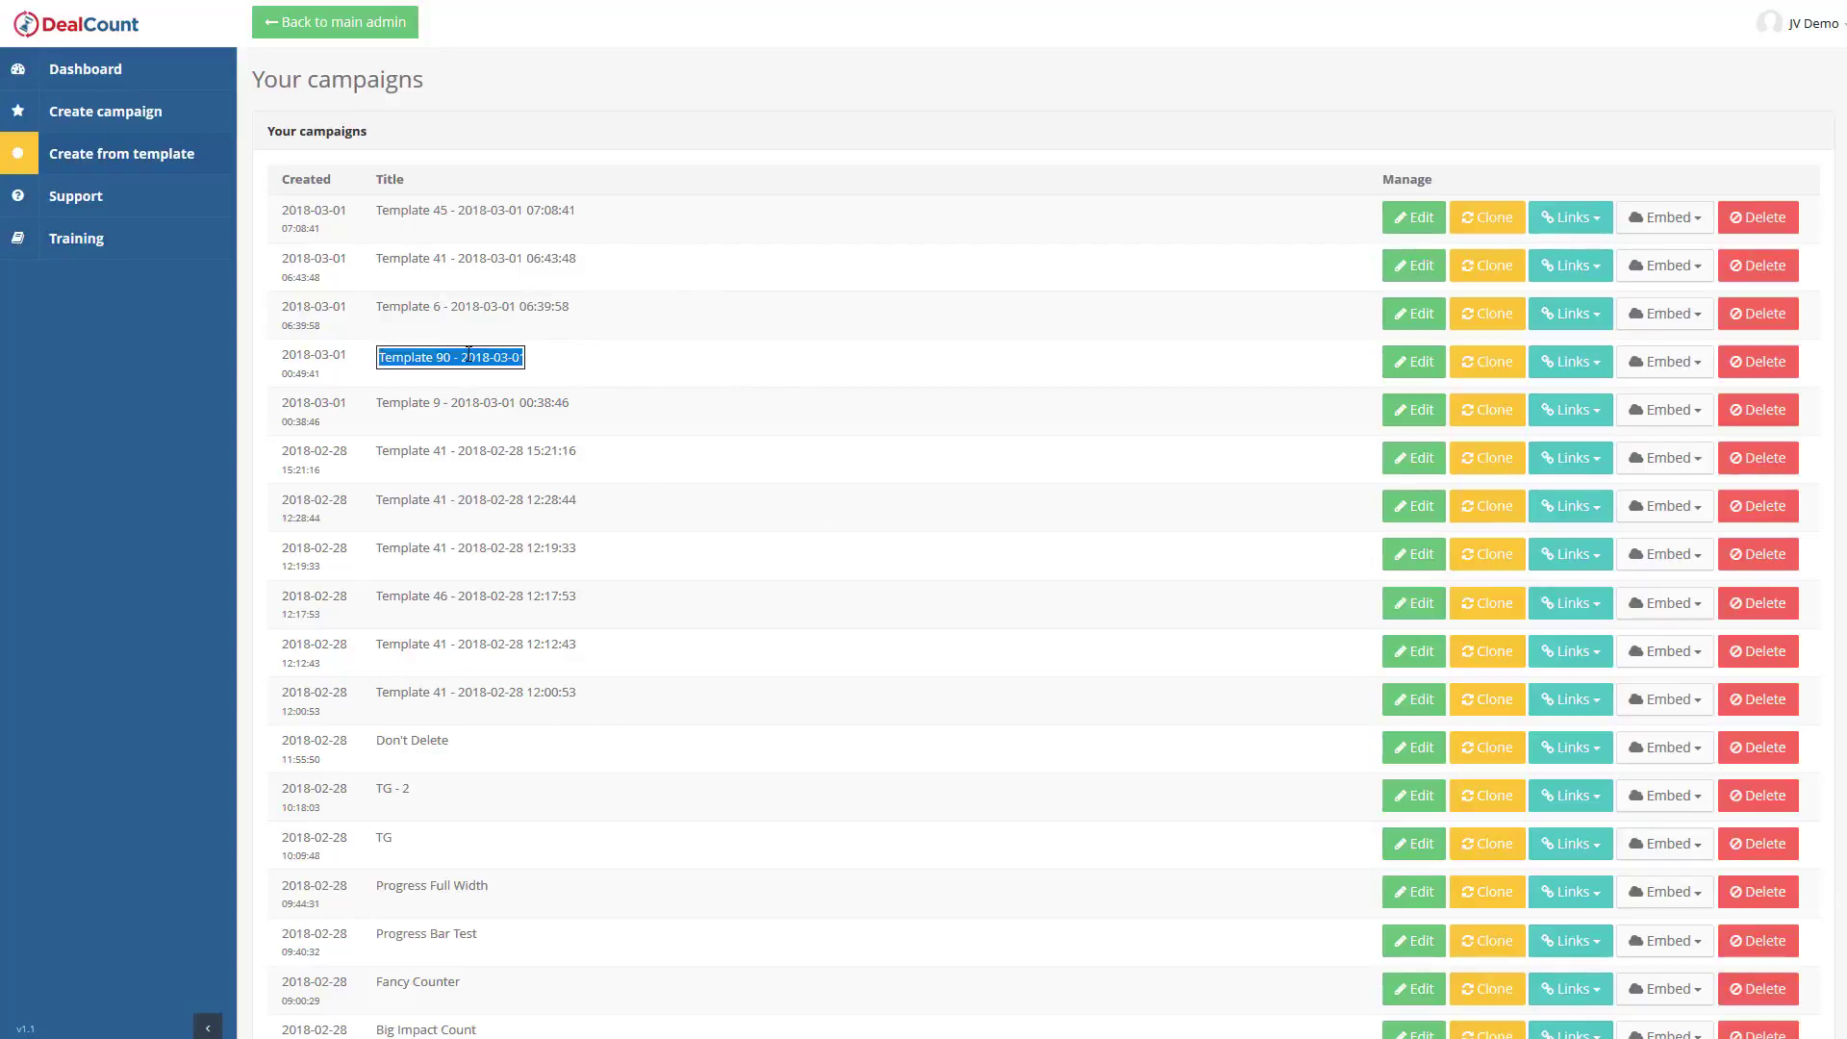
type("change")
key("Return")
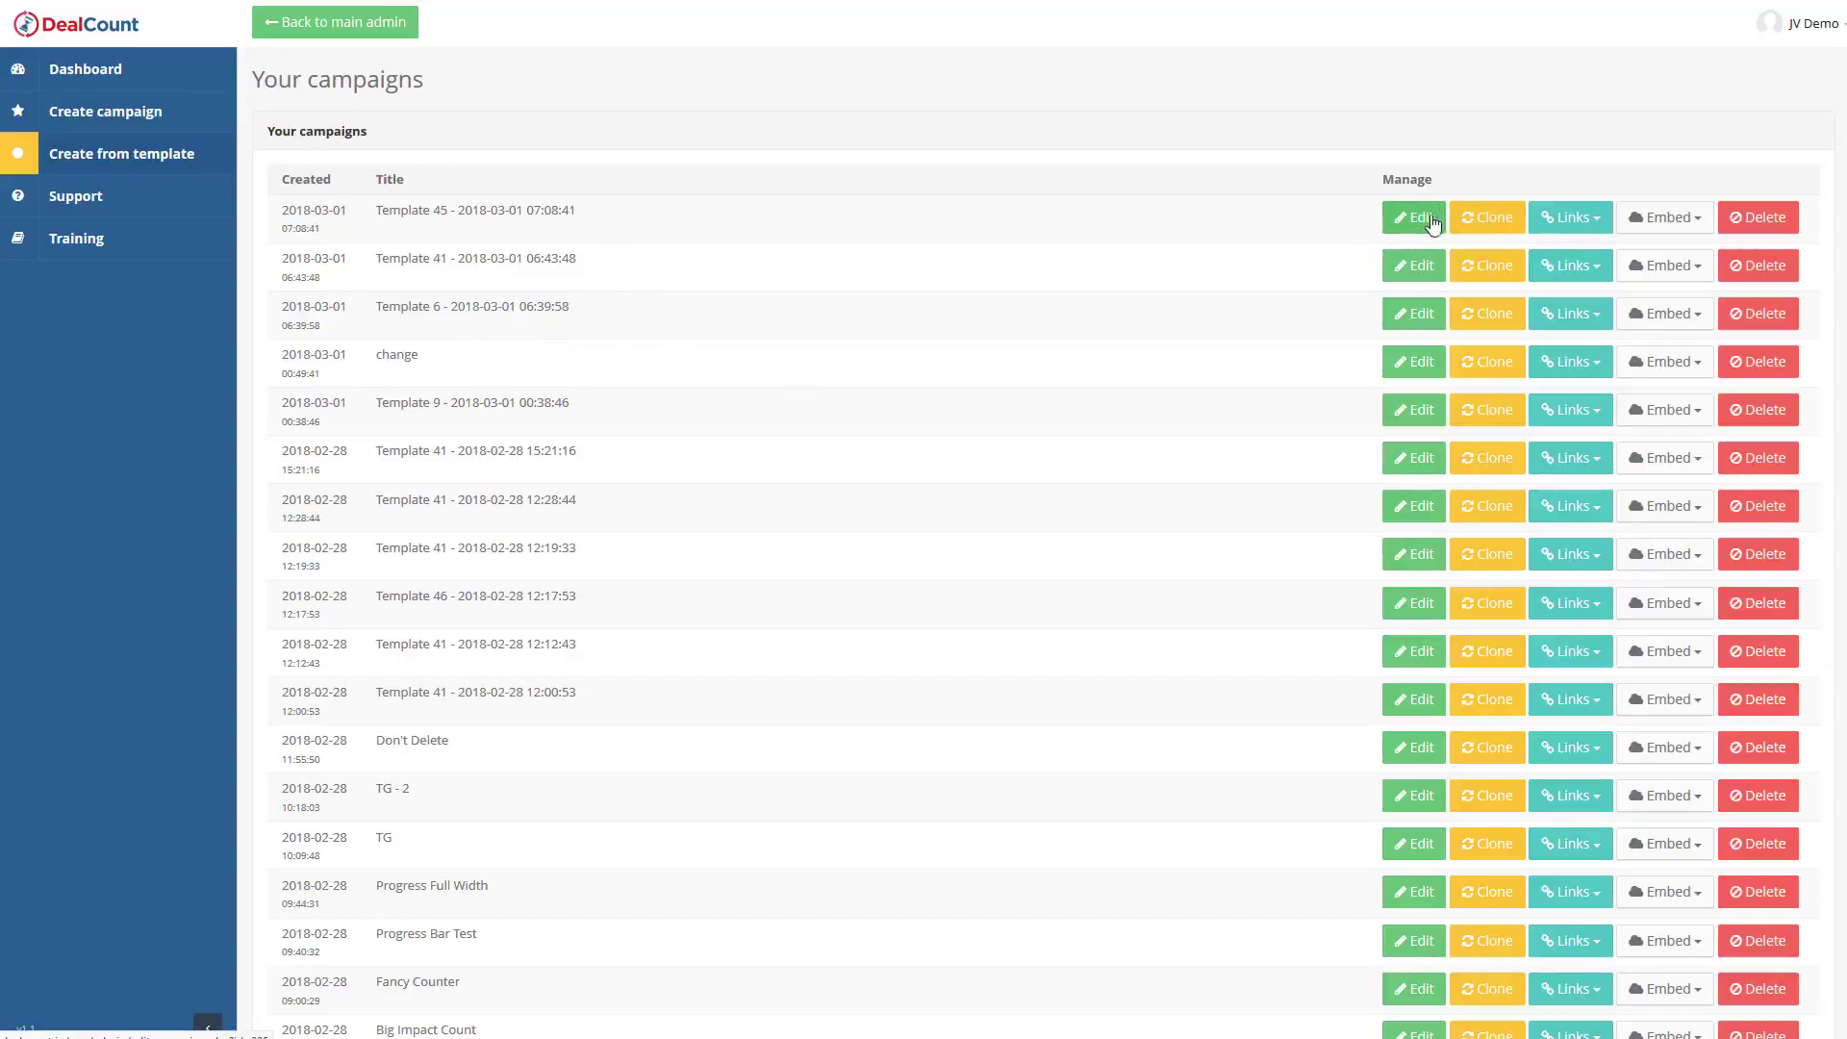
Step: Open and close the first campaign's Links and Embed option lists
left_click(1574, 225)
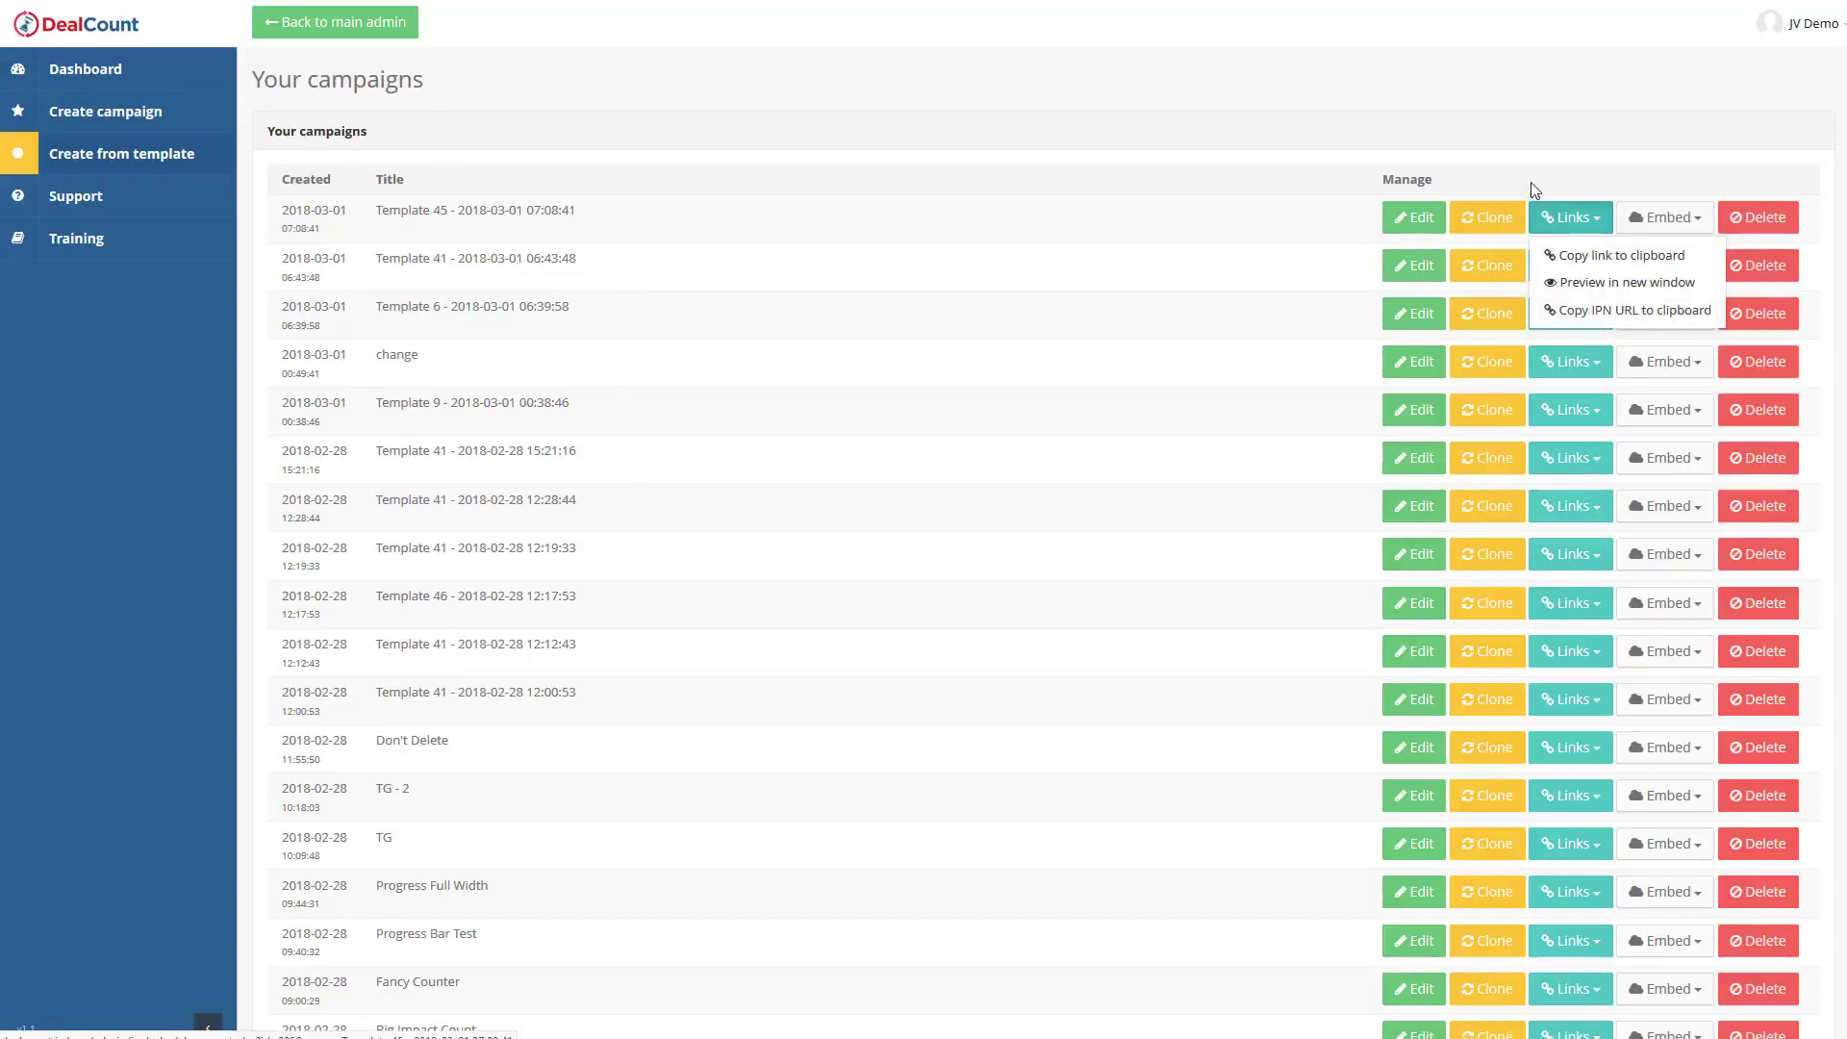
left_click(1130, 177)
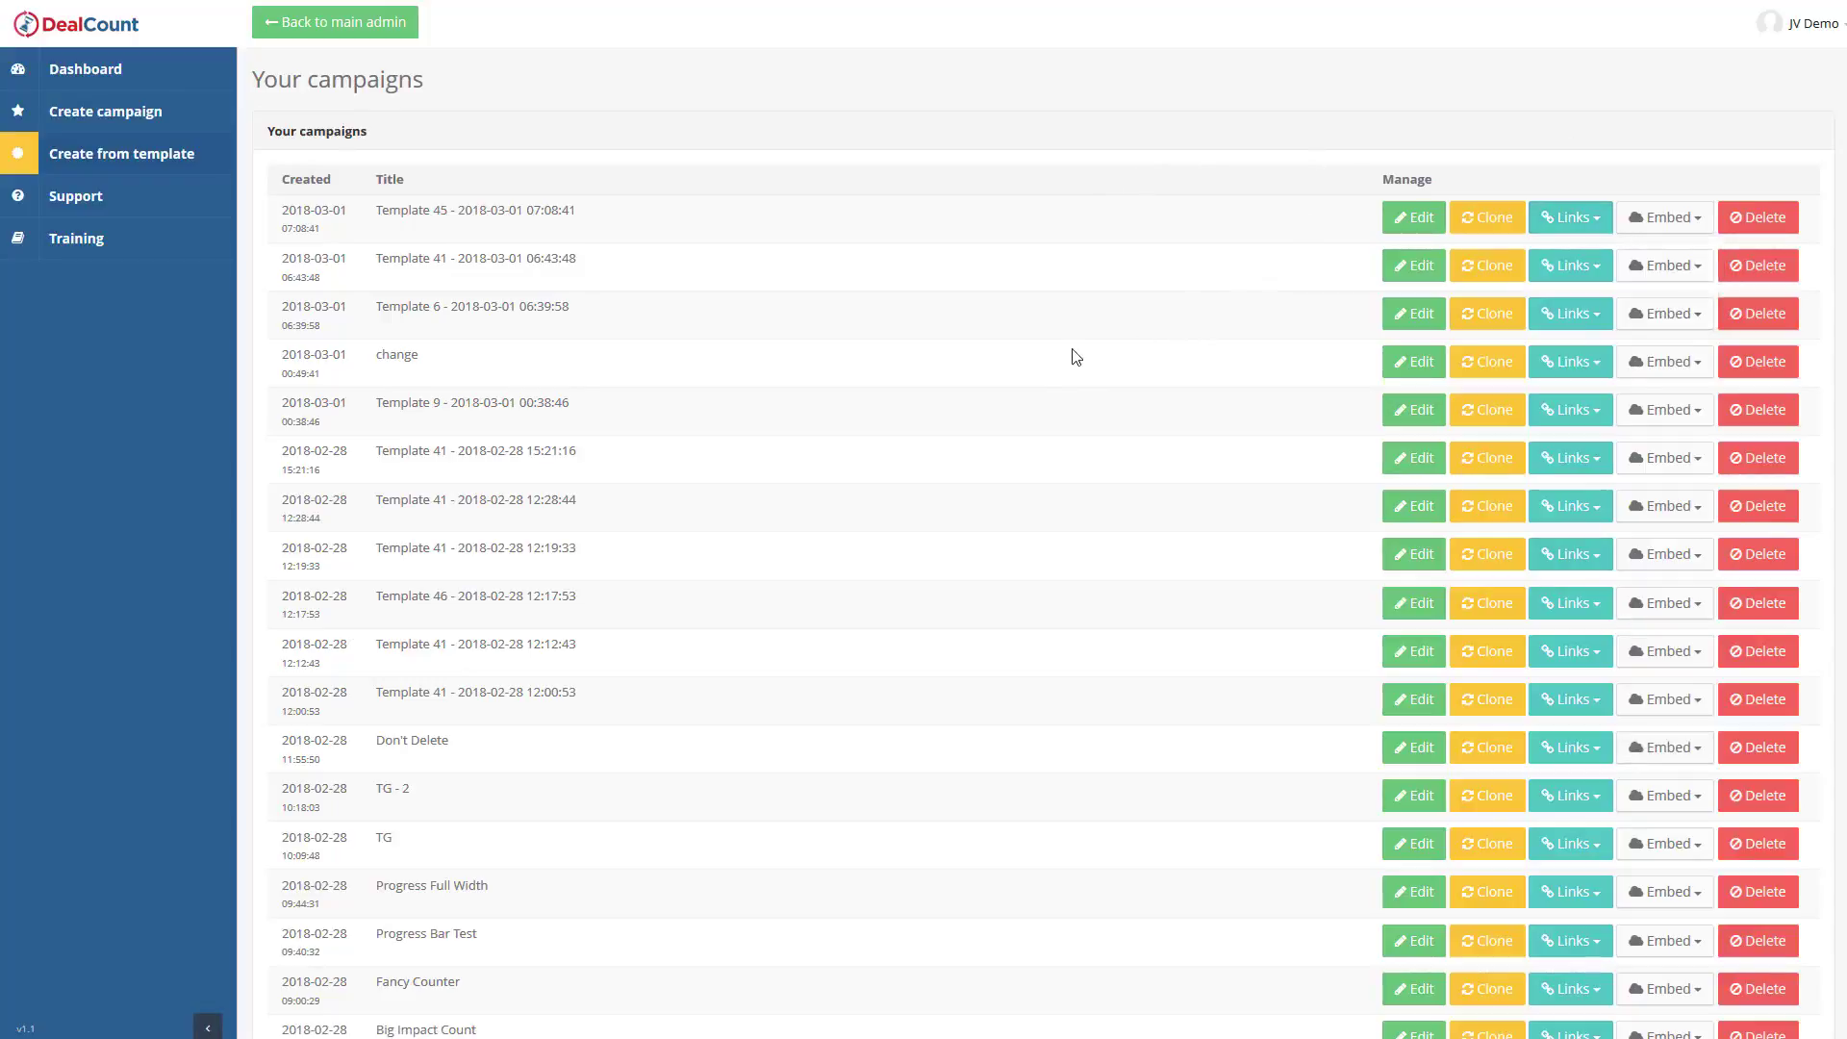
left_click(1647, 217)
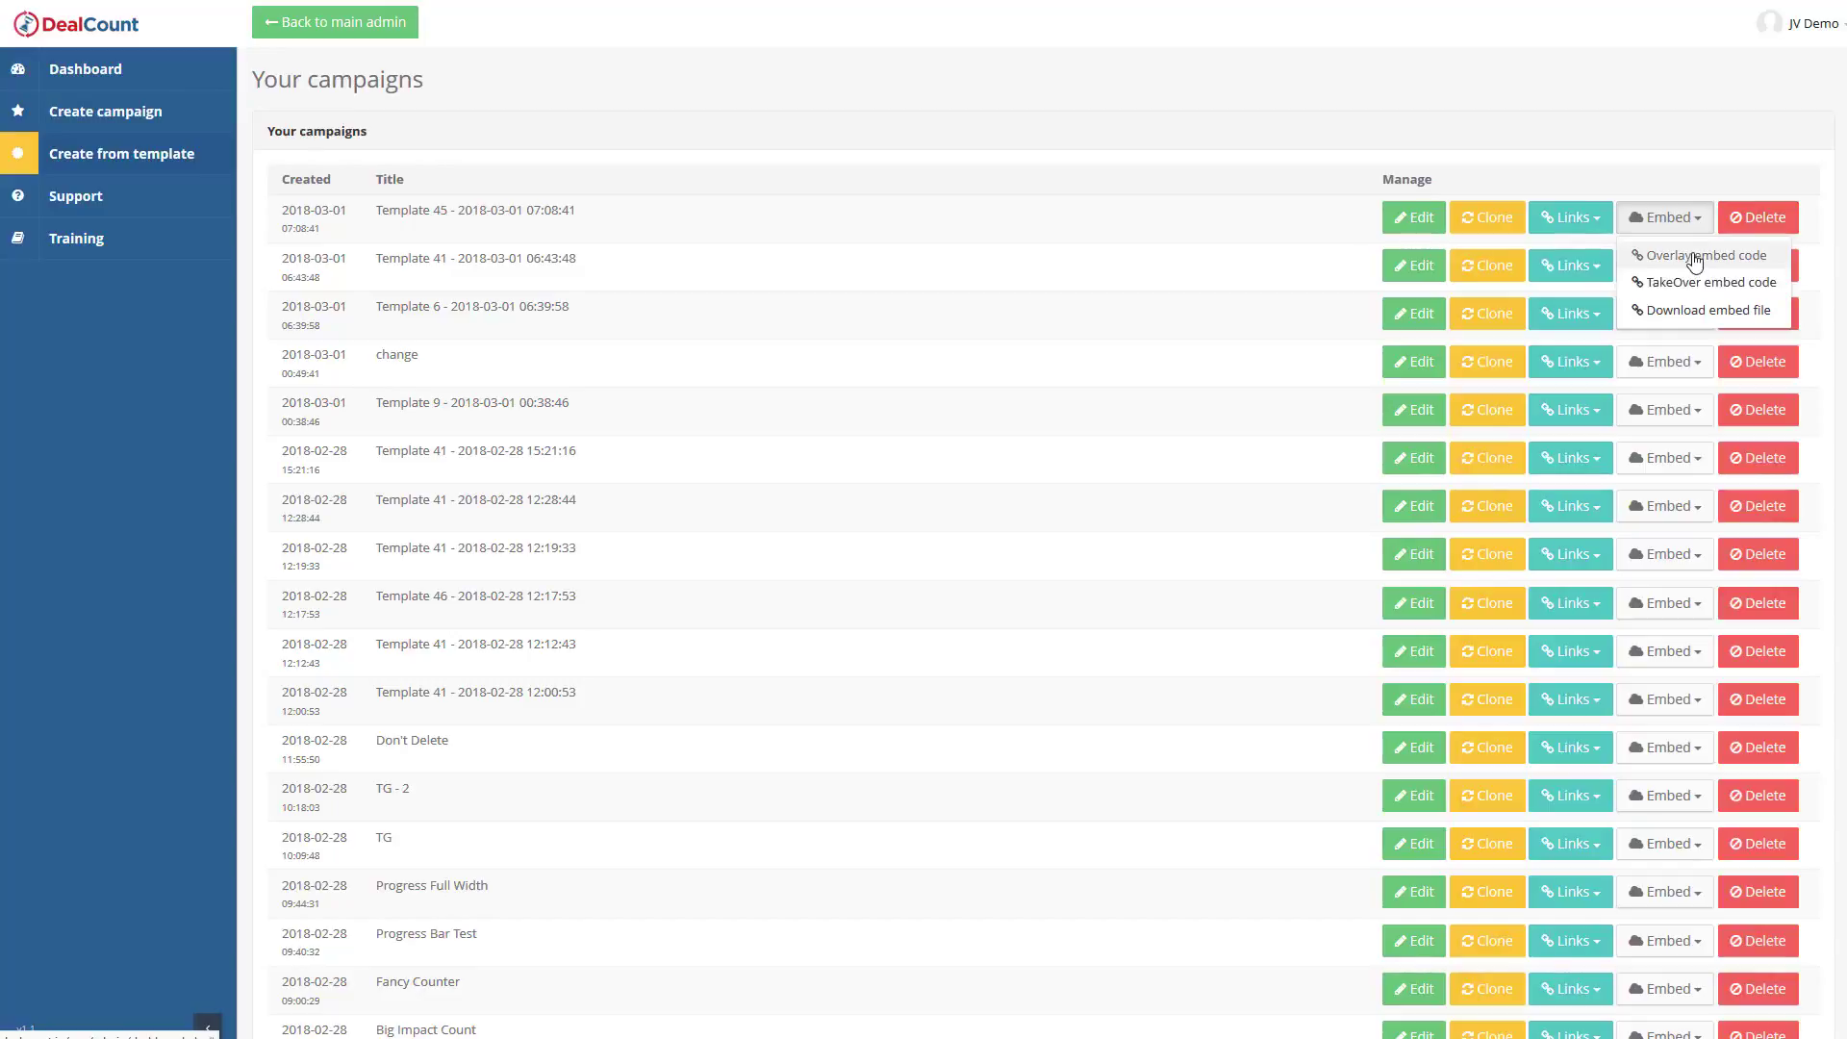
left_click(979, 171)
Step: Scroll through the LiveReach sales page with its 59-of-100 bonuses-left box, then dismiss the preview
scroll(948, 562, "down", 2)
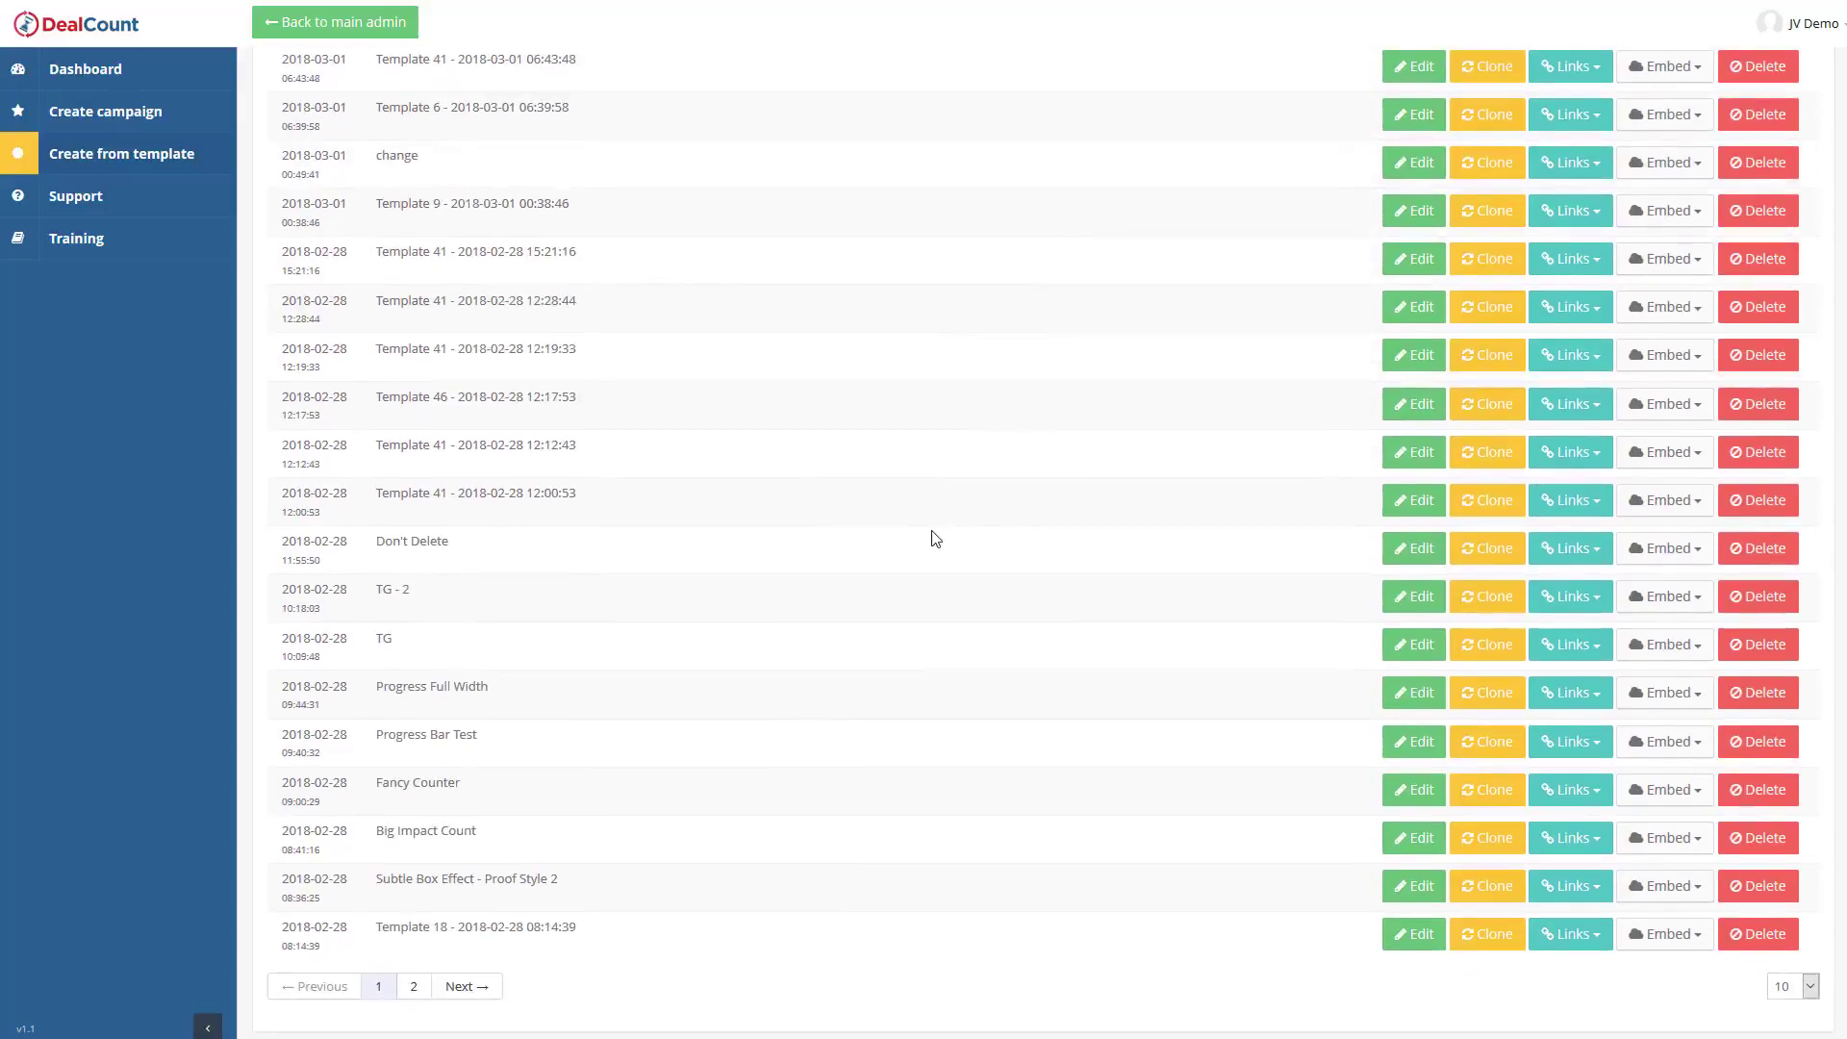
scroll(784, 769, "up", 2)
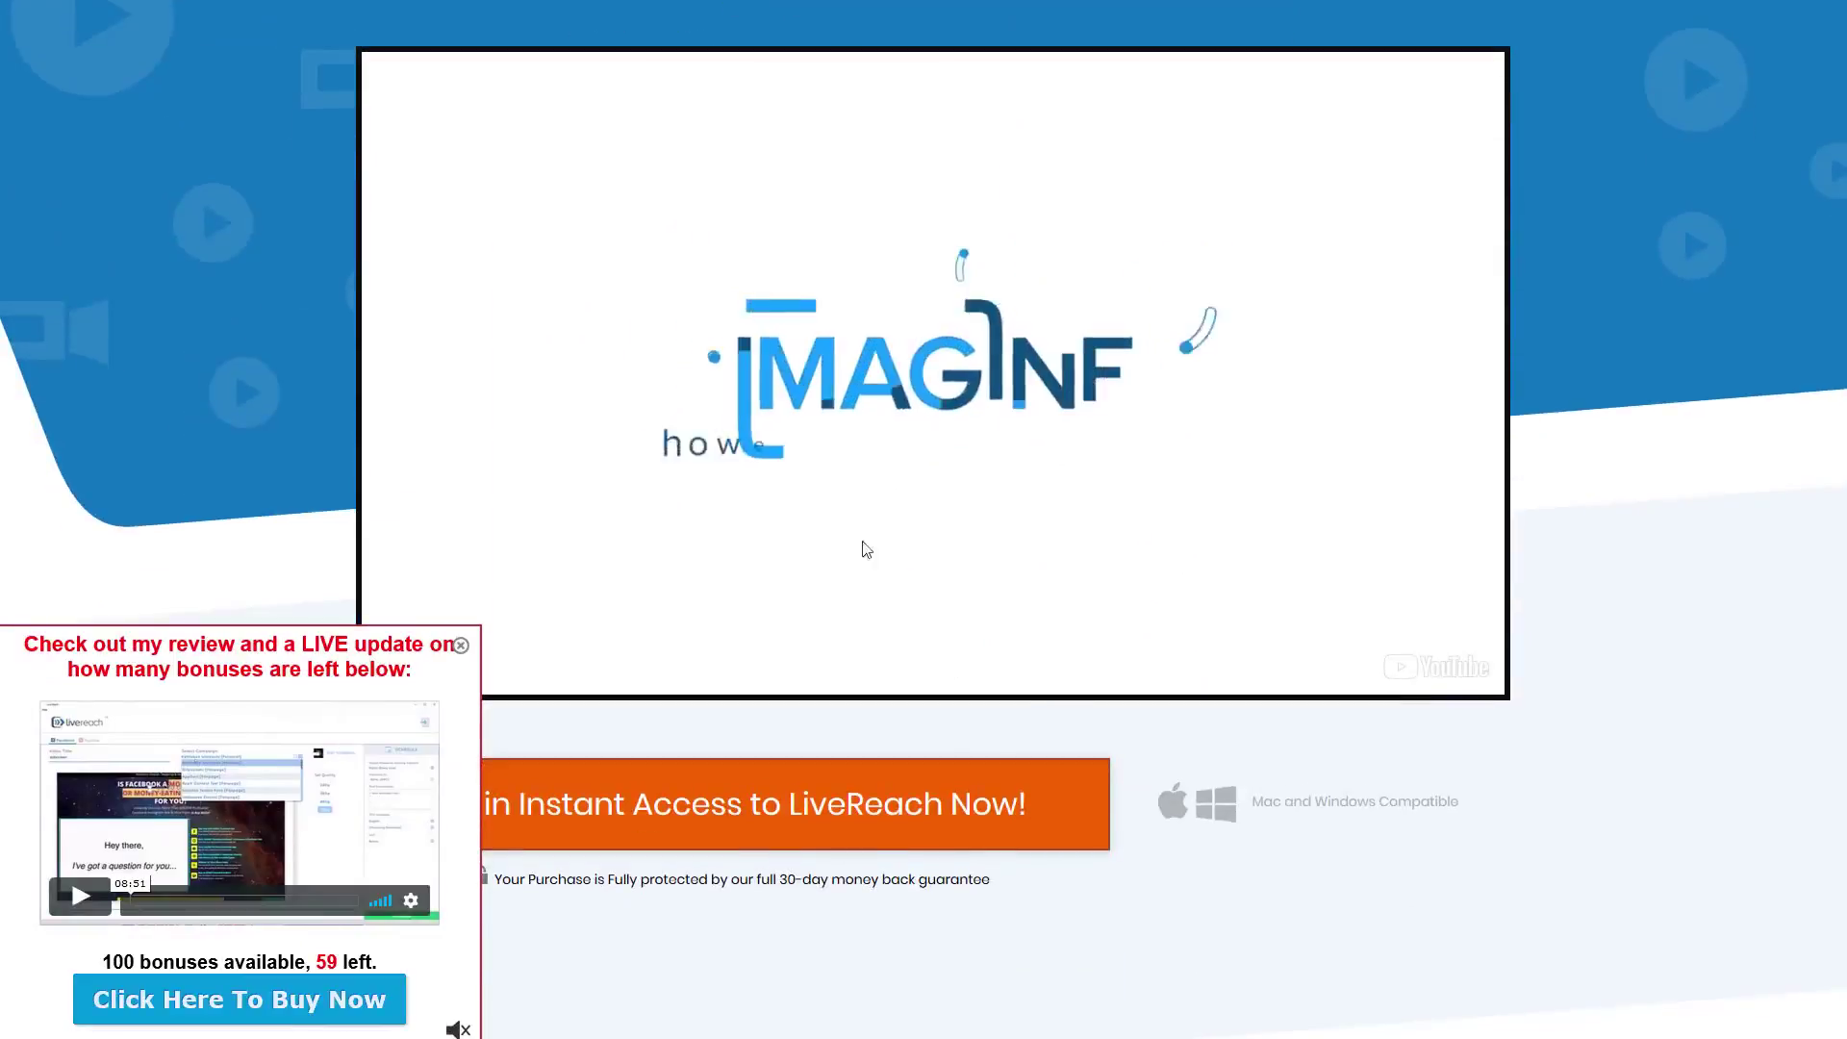
scroll(619, 388, "down", 8)
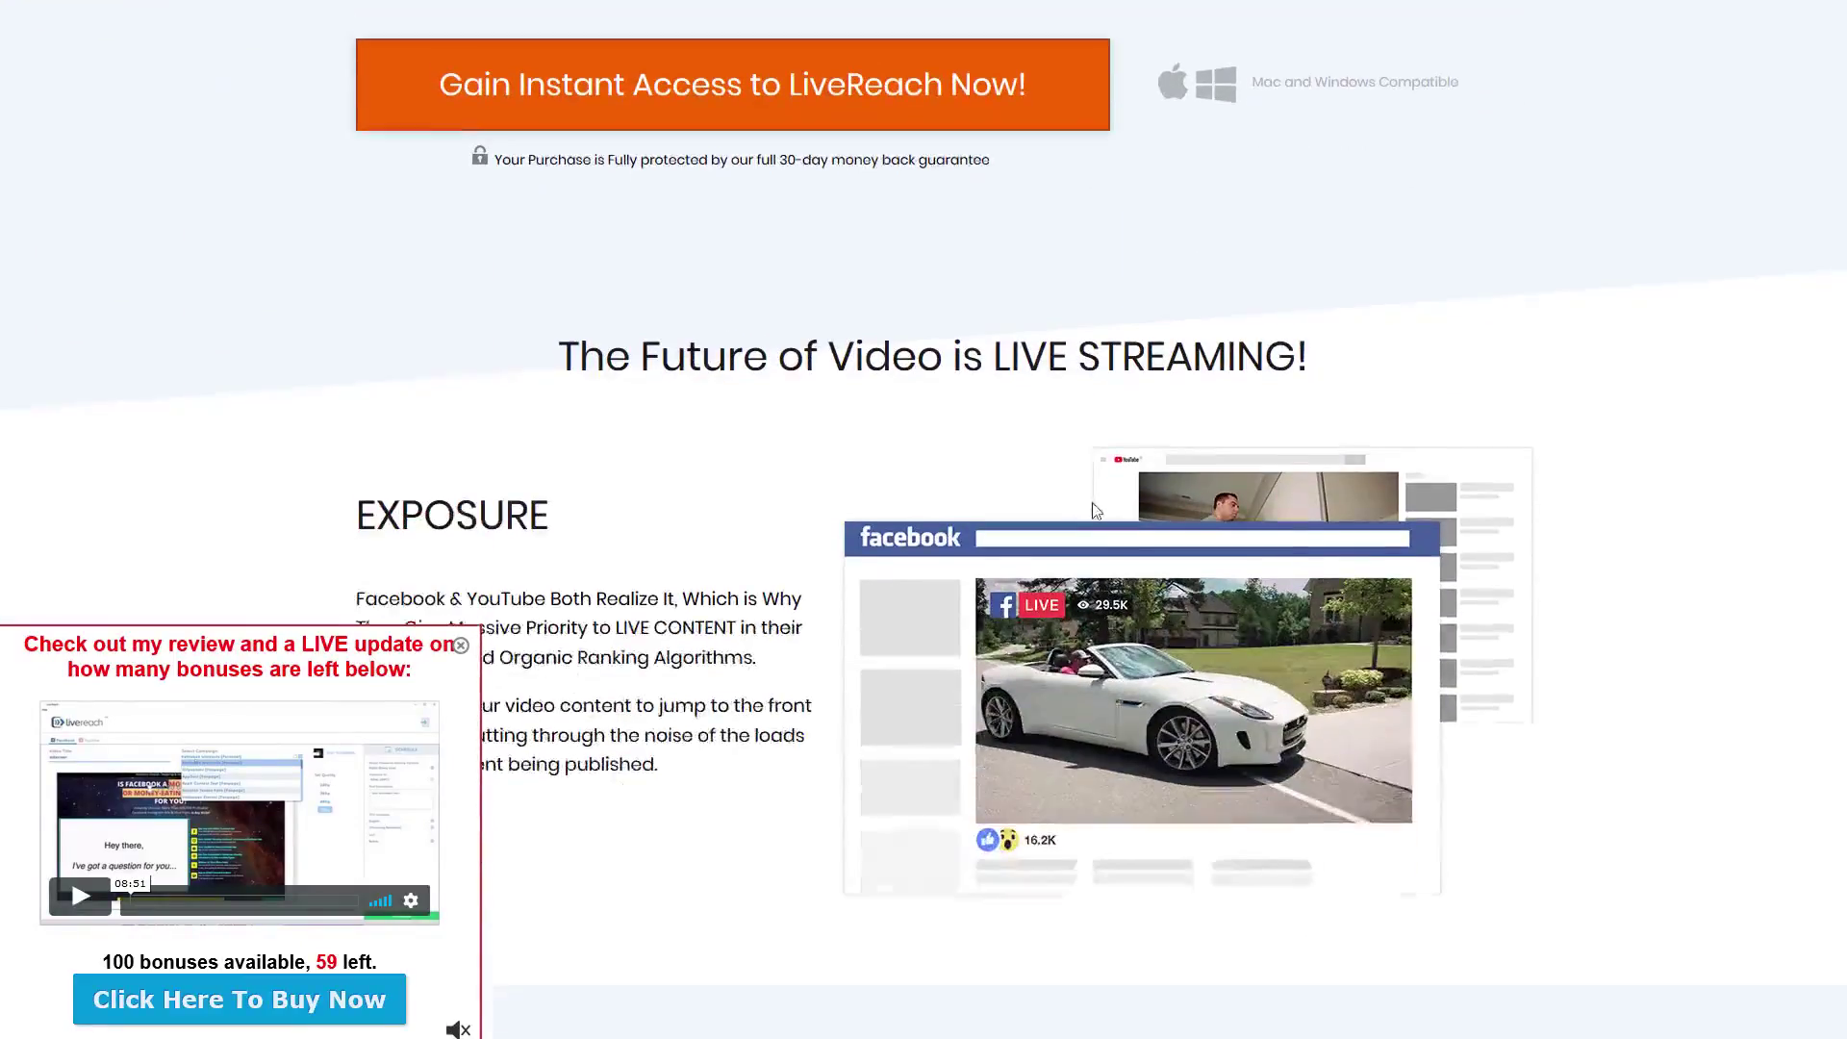
scroll(1097, 520, "down", 3)
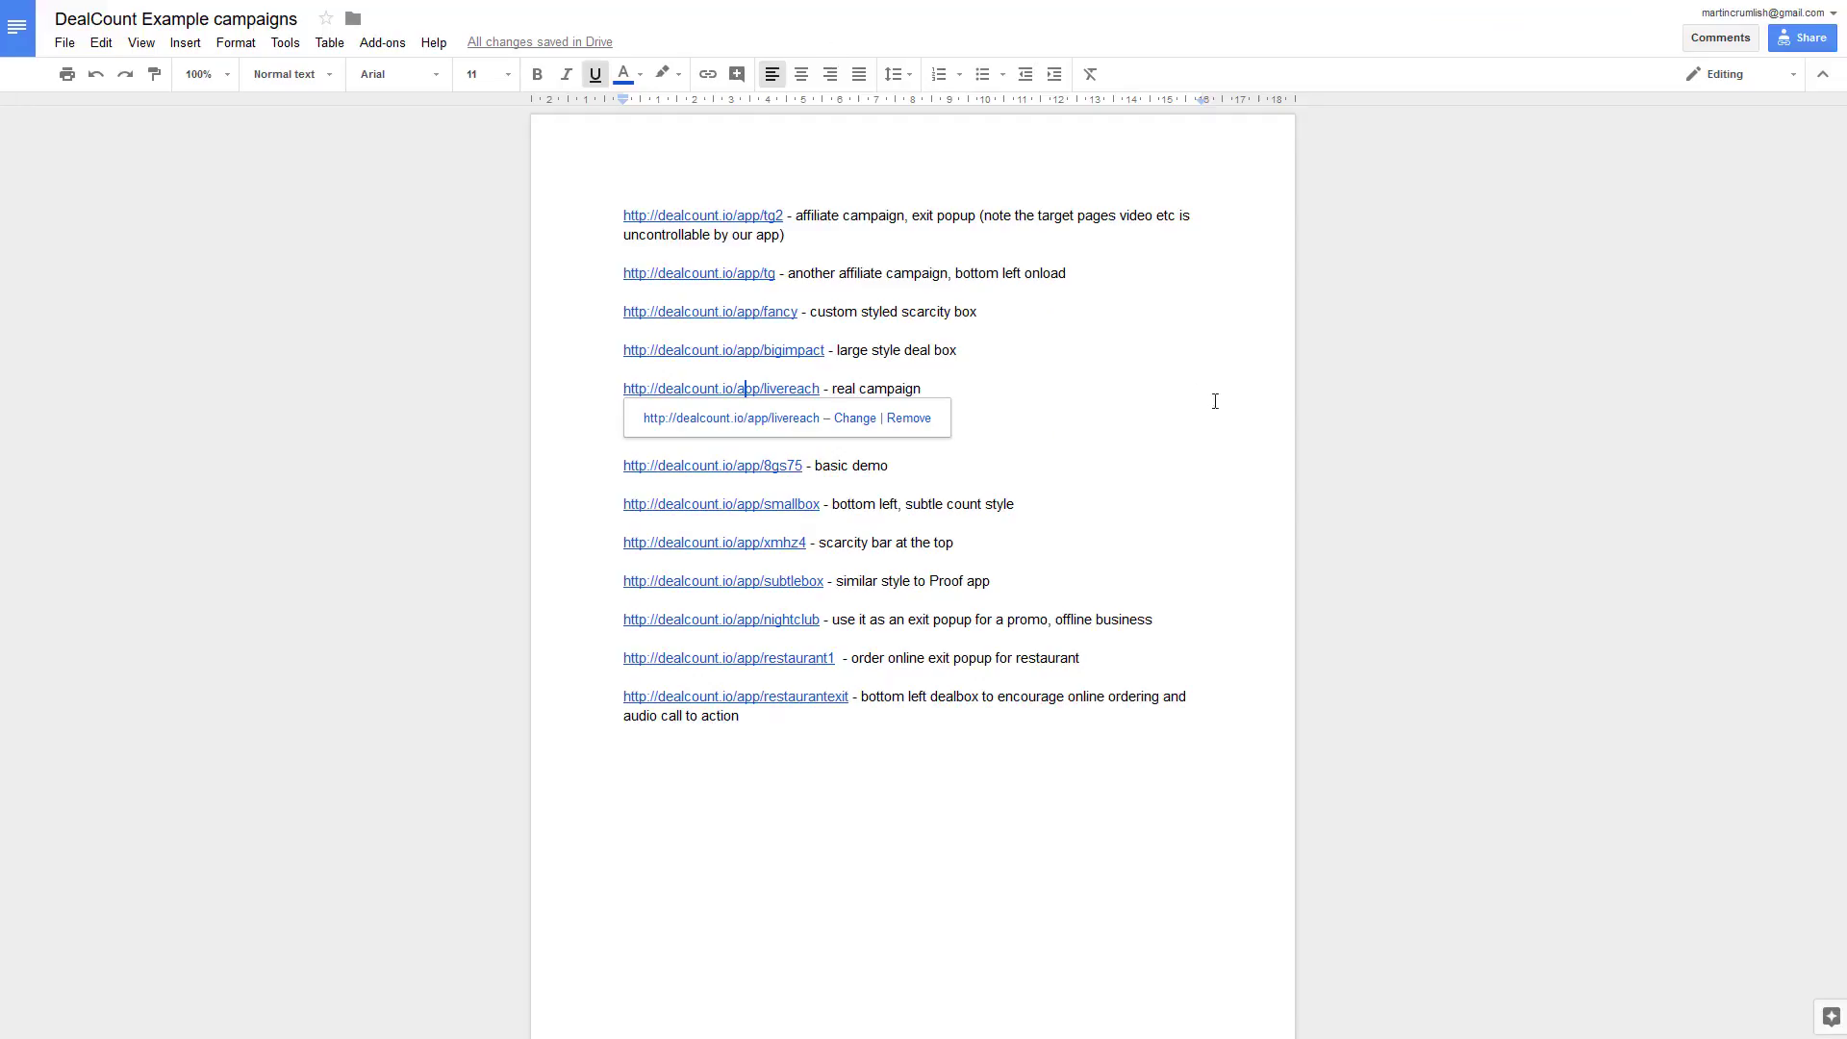
left_click(1113, 371)
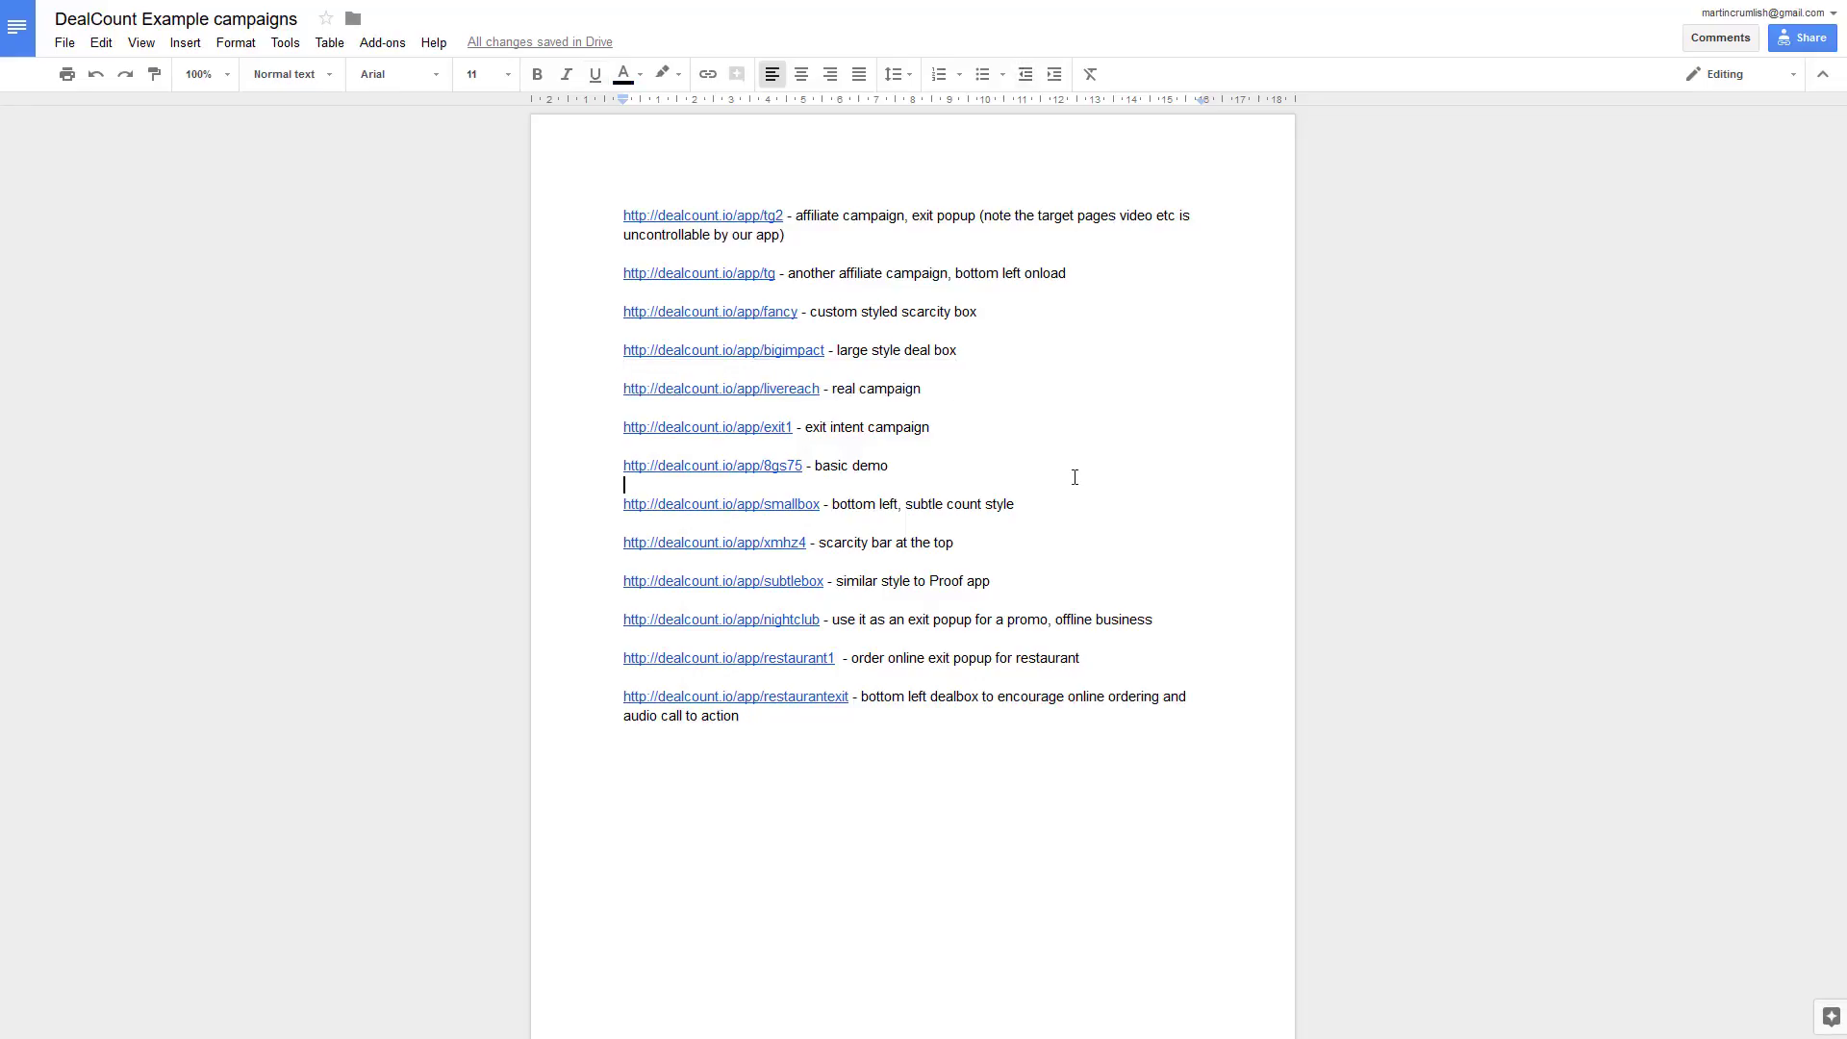
left_click(709, 427)
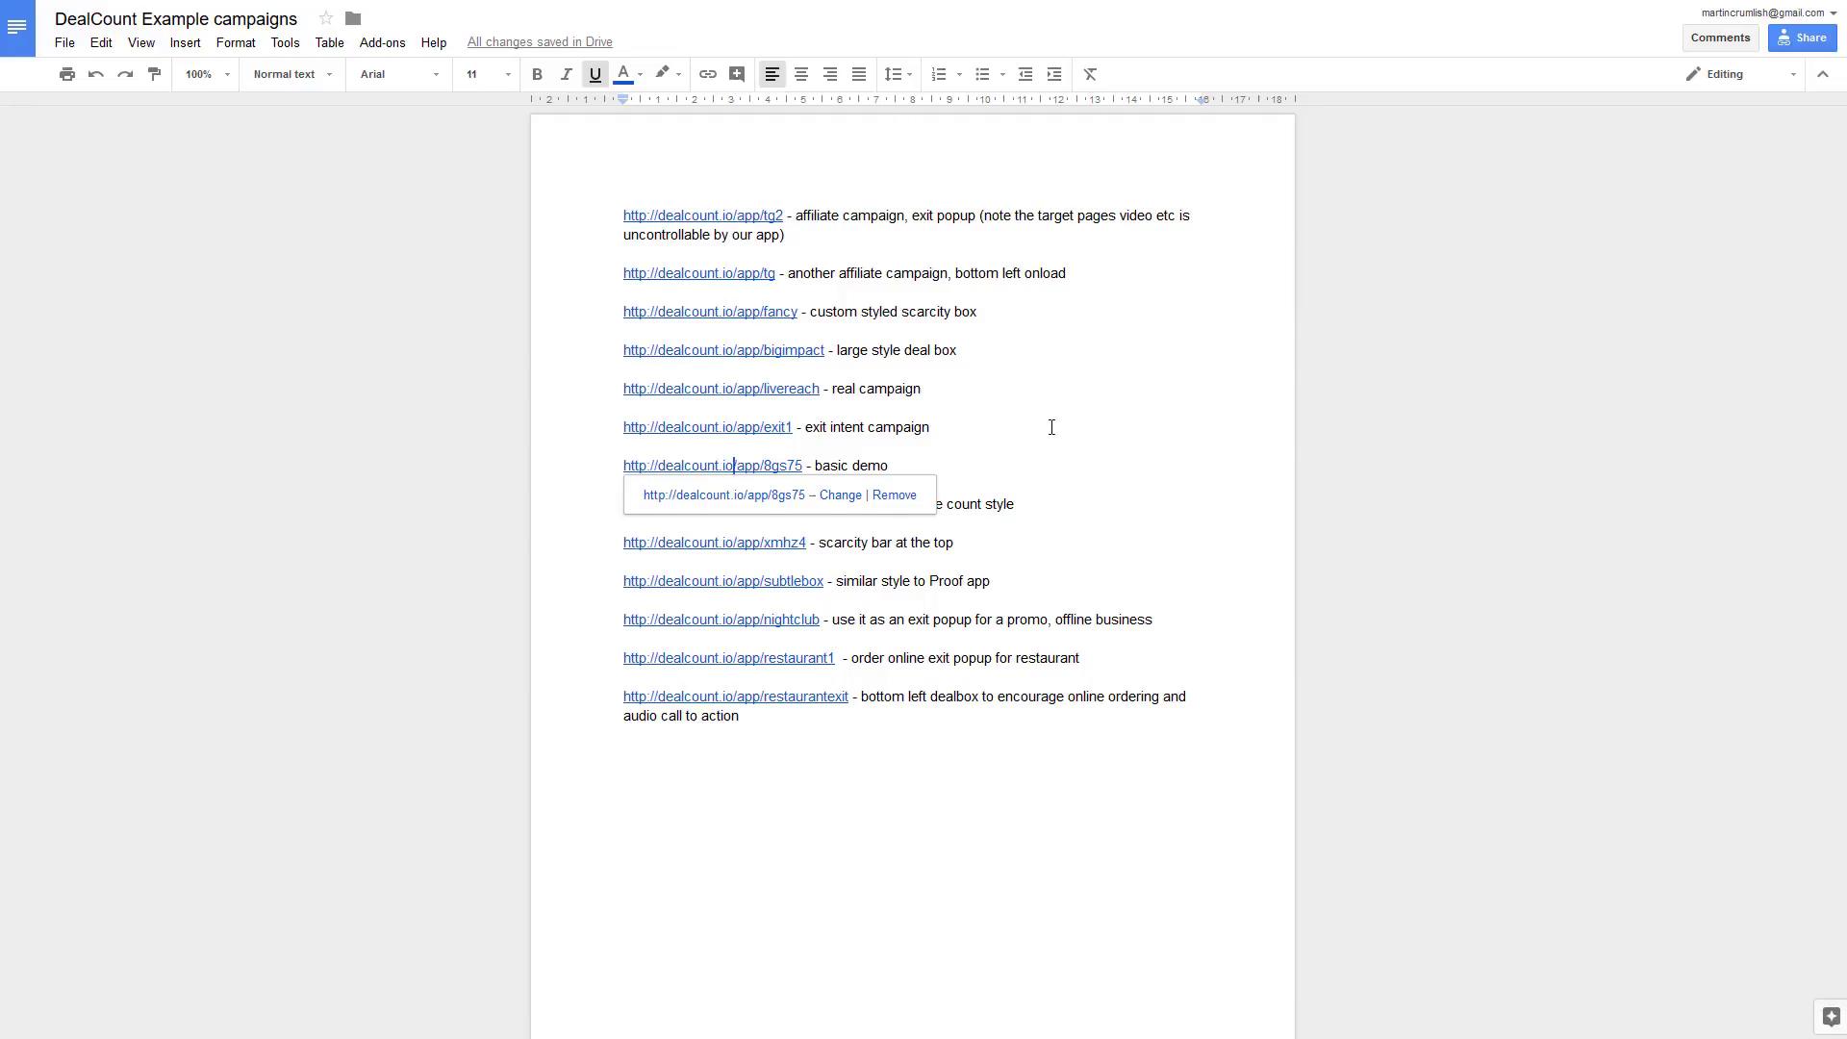
left_click(1052, 427)
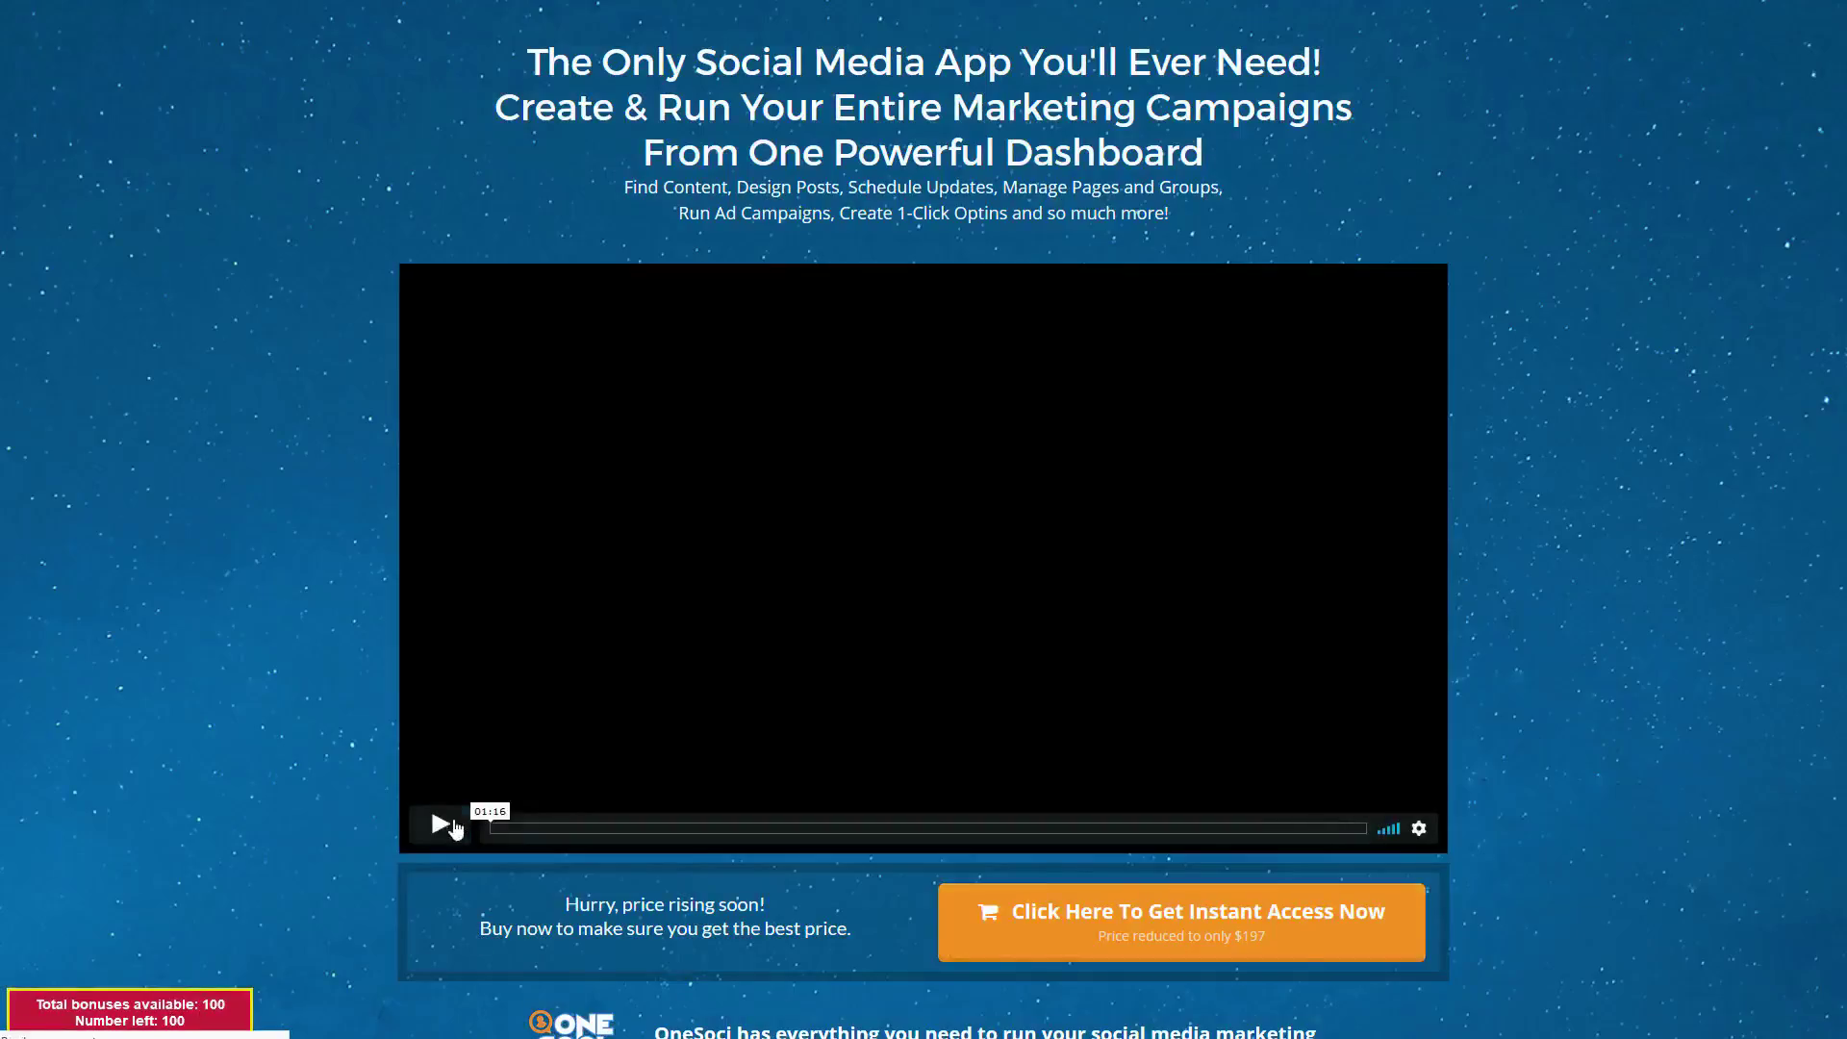
left_click(445, 833)
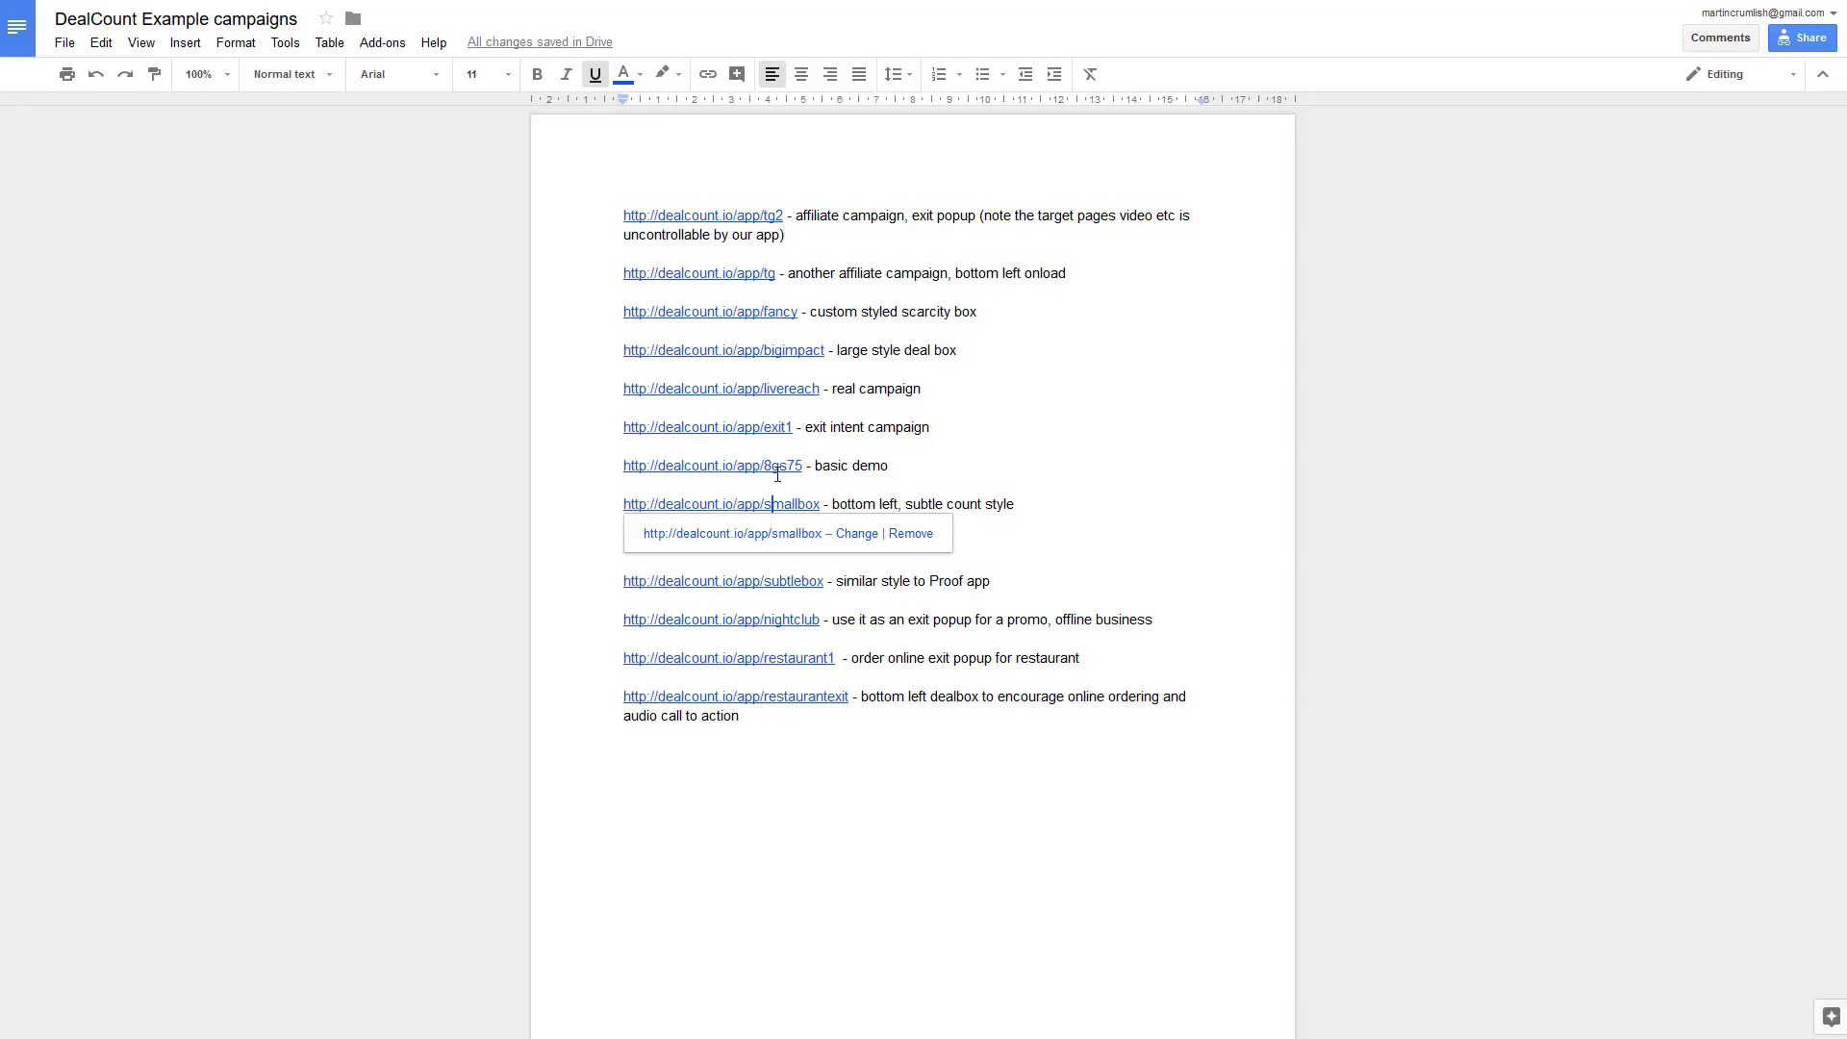
left_click(777, 477)
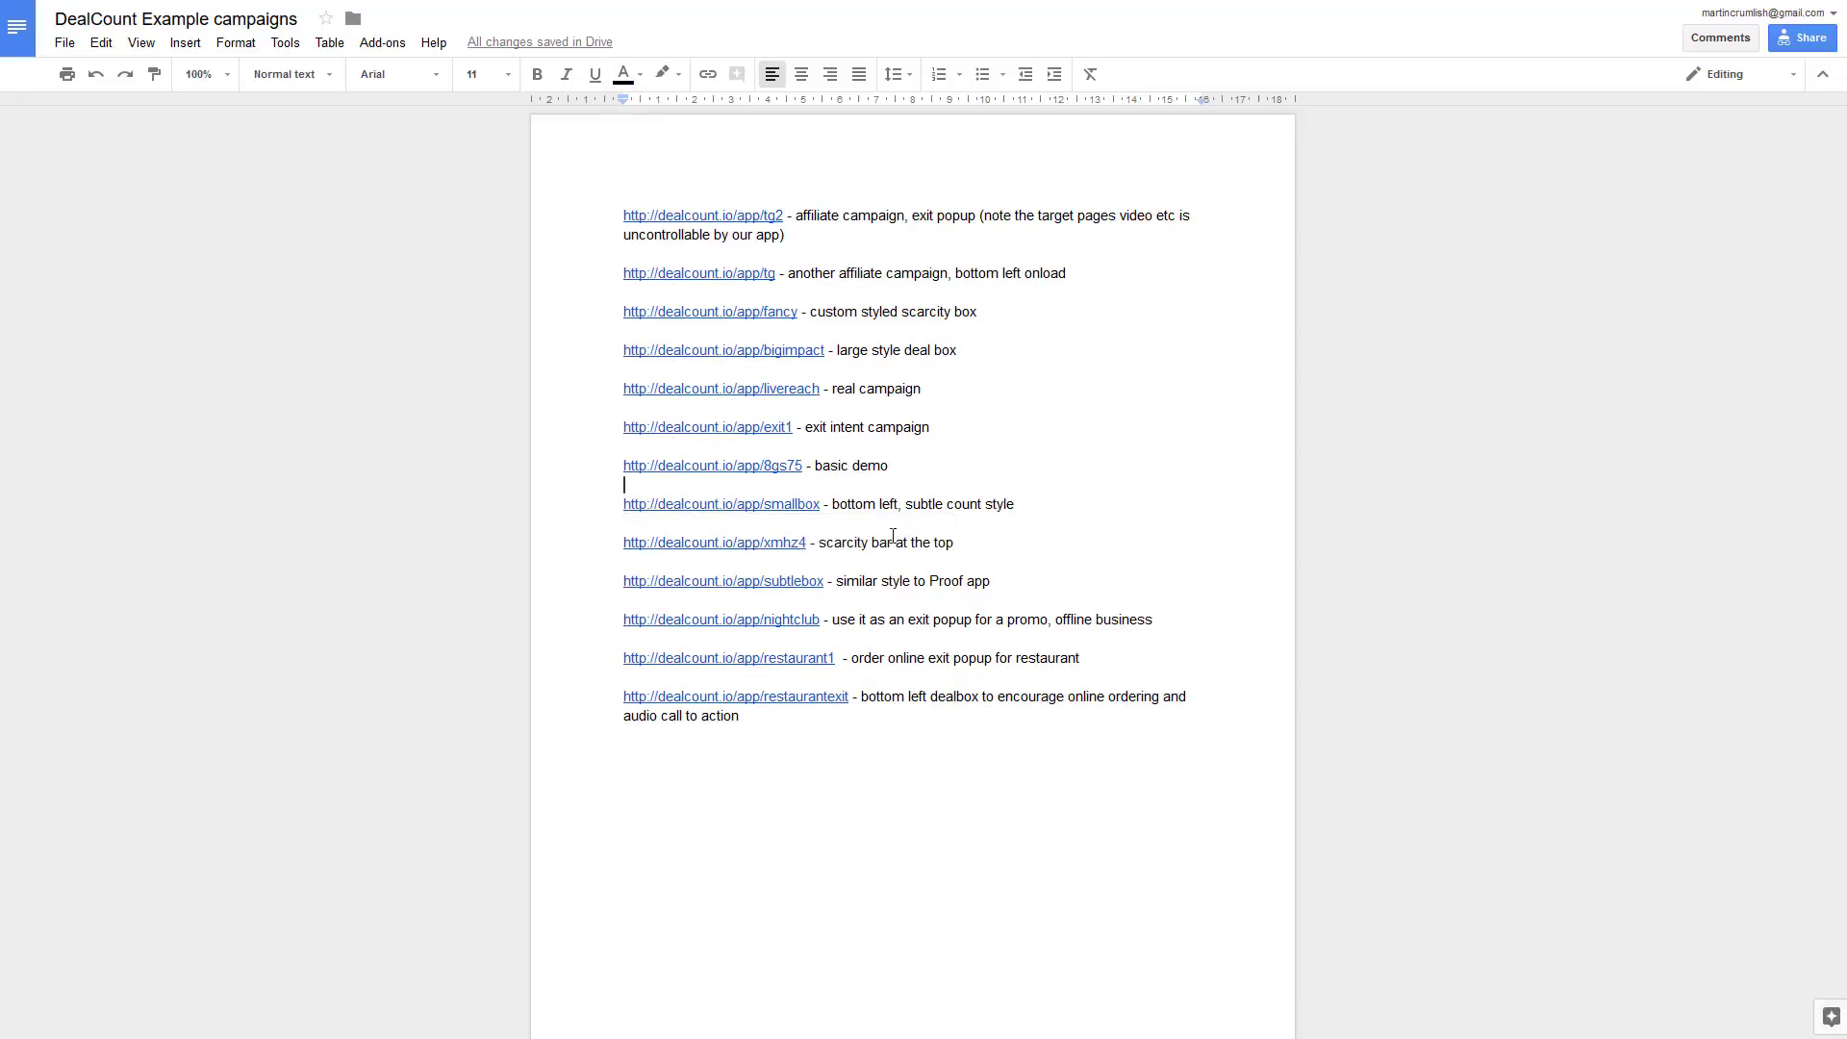
left_click(715, 549)
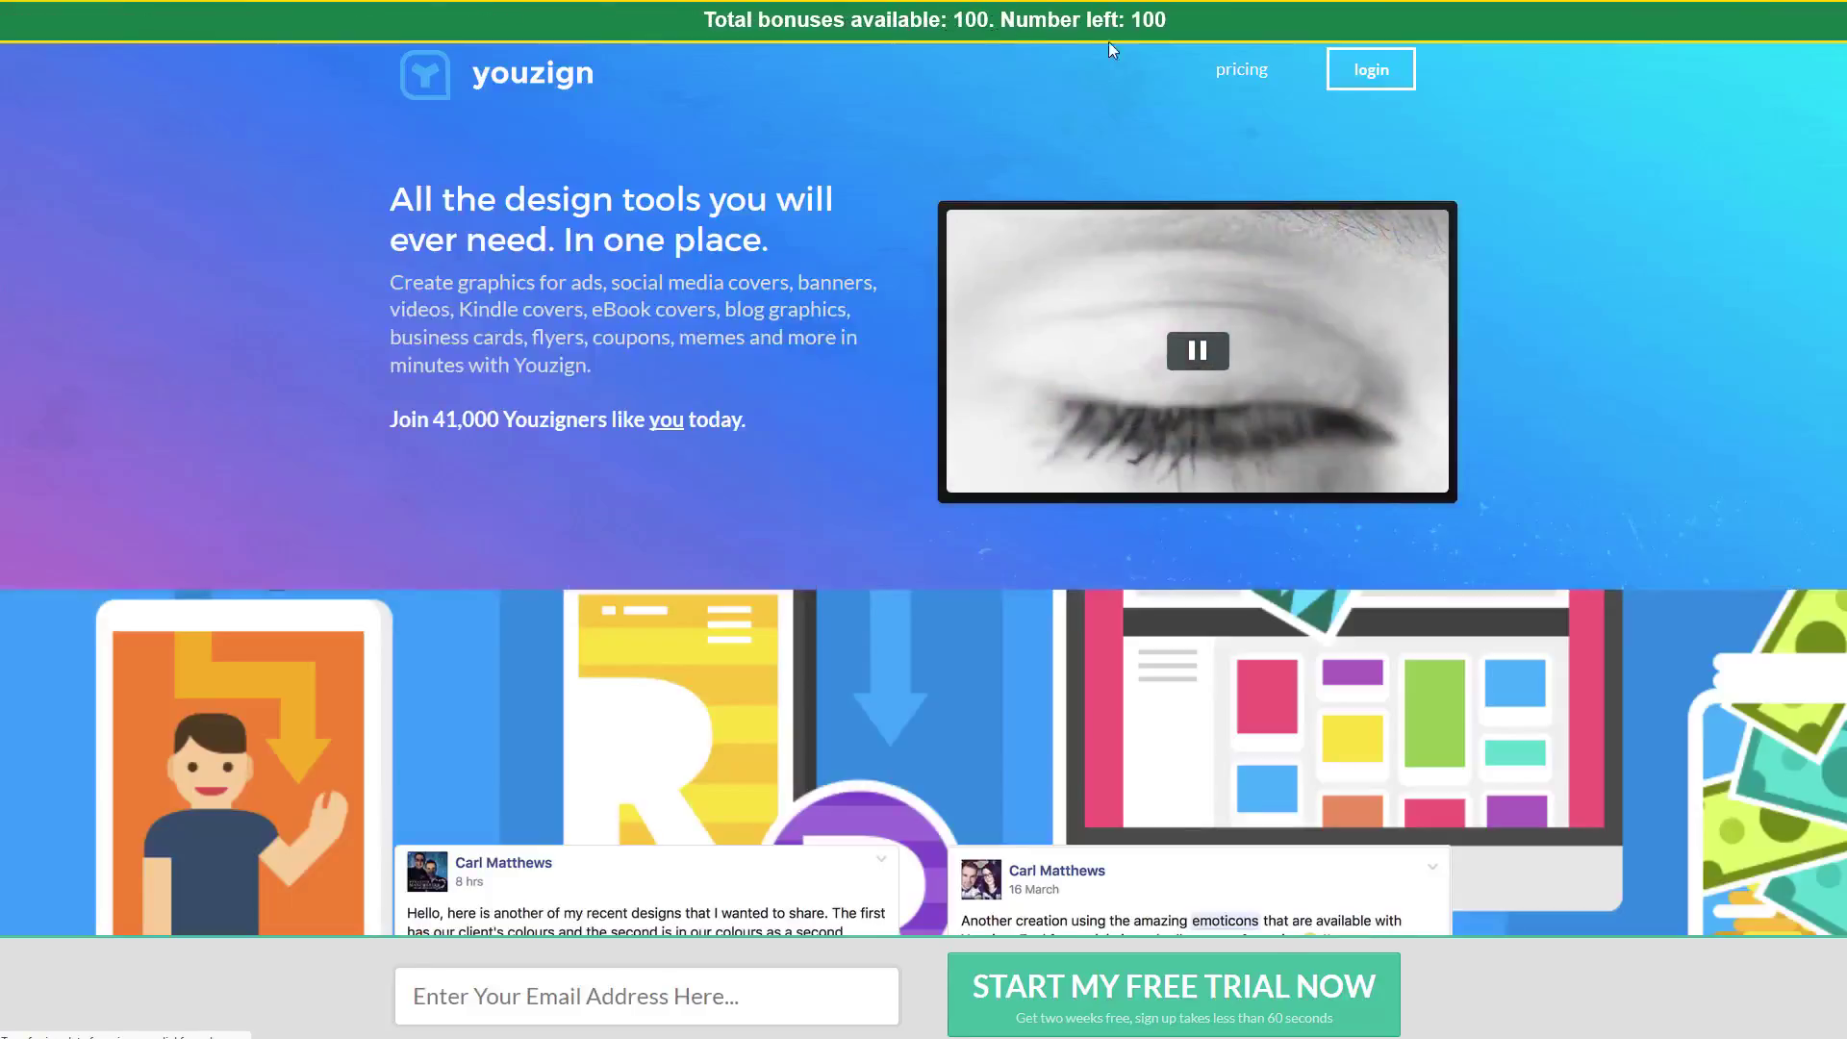
scroll(675, 289, "down", 6)
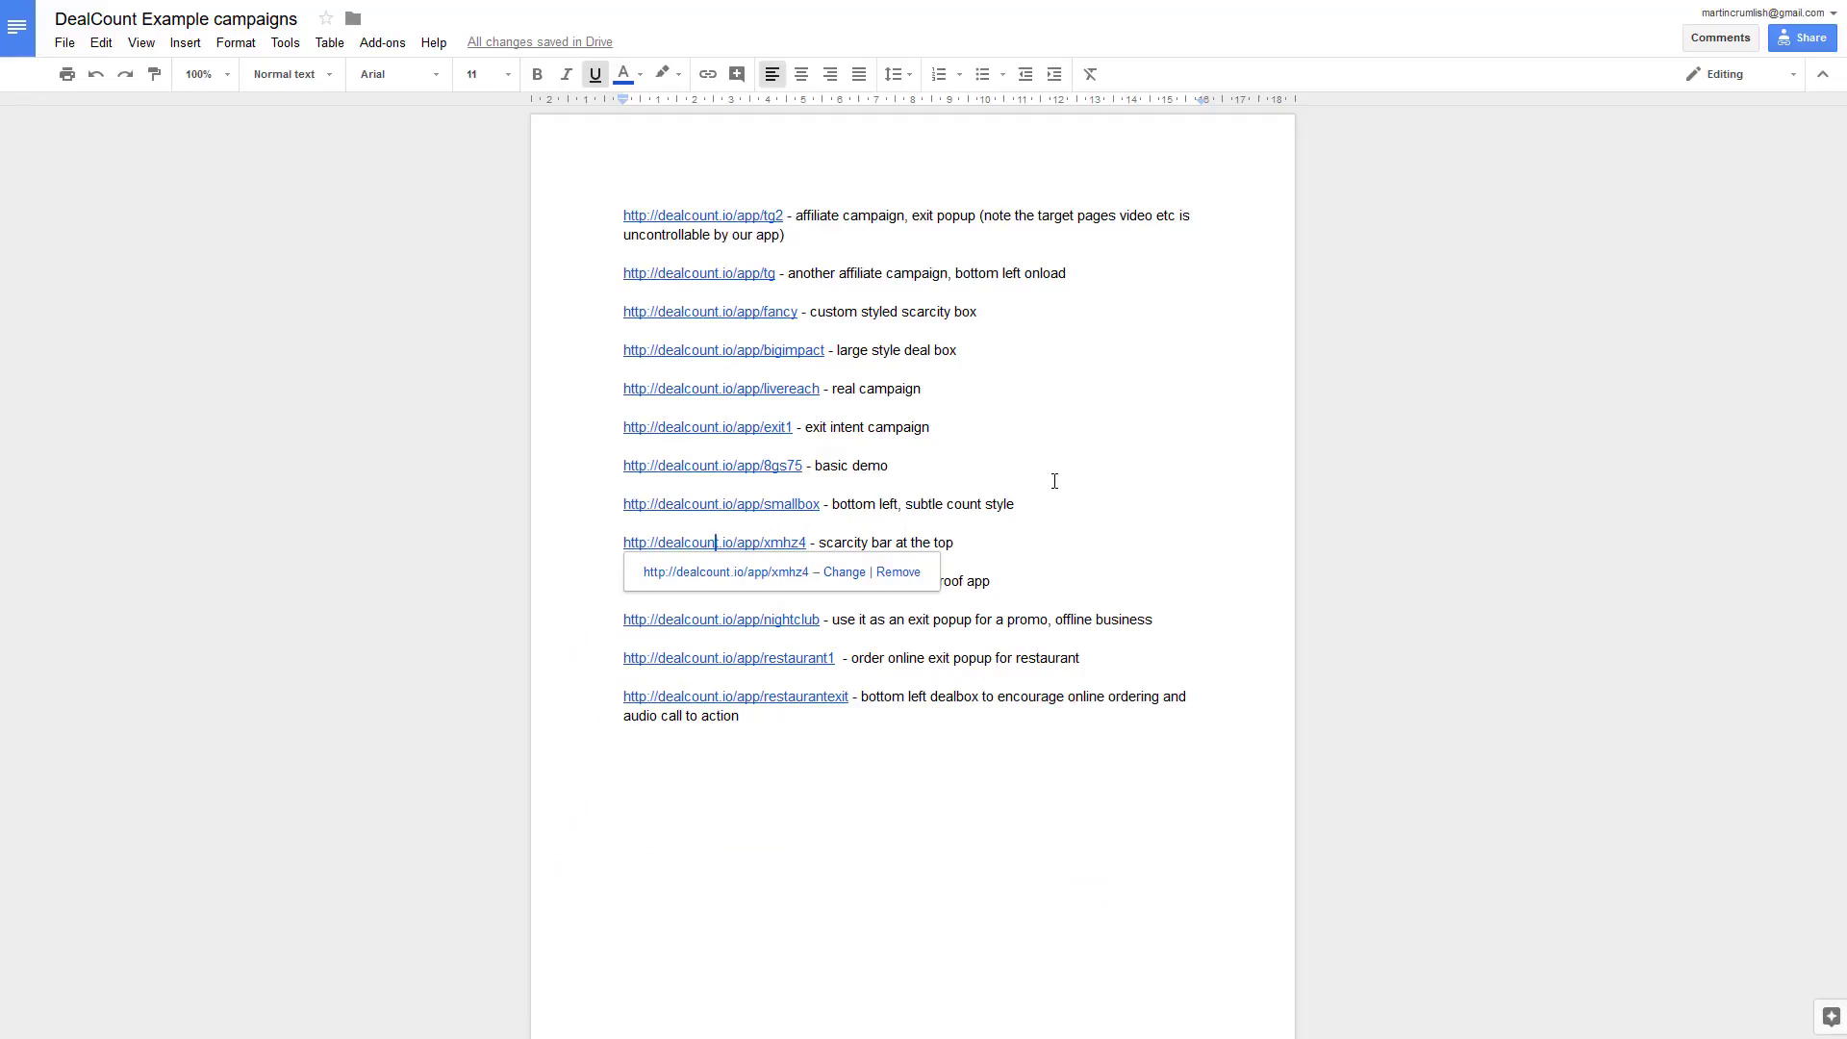
left_click(1054, 481)
left_click(782, 575)
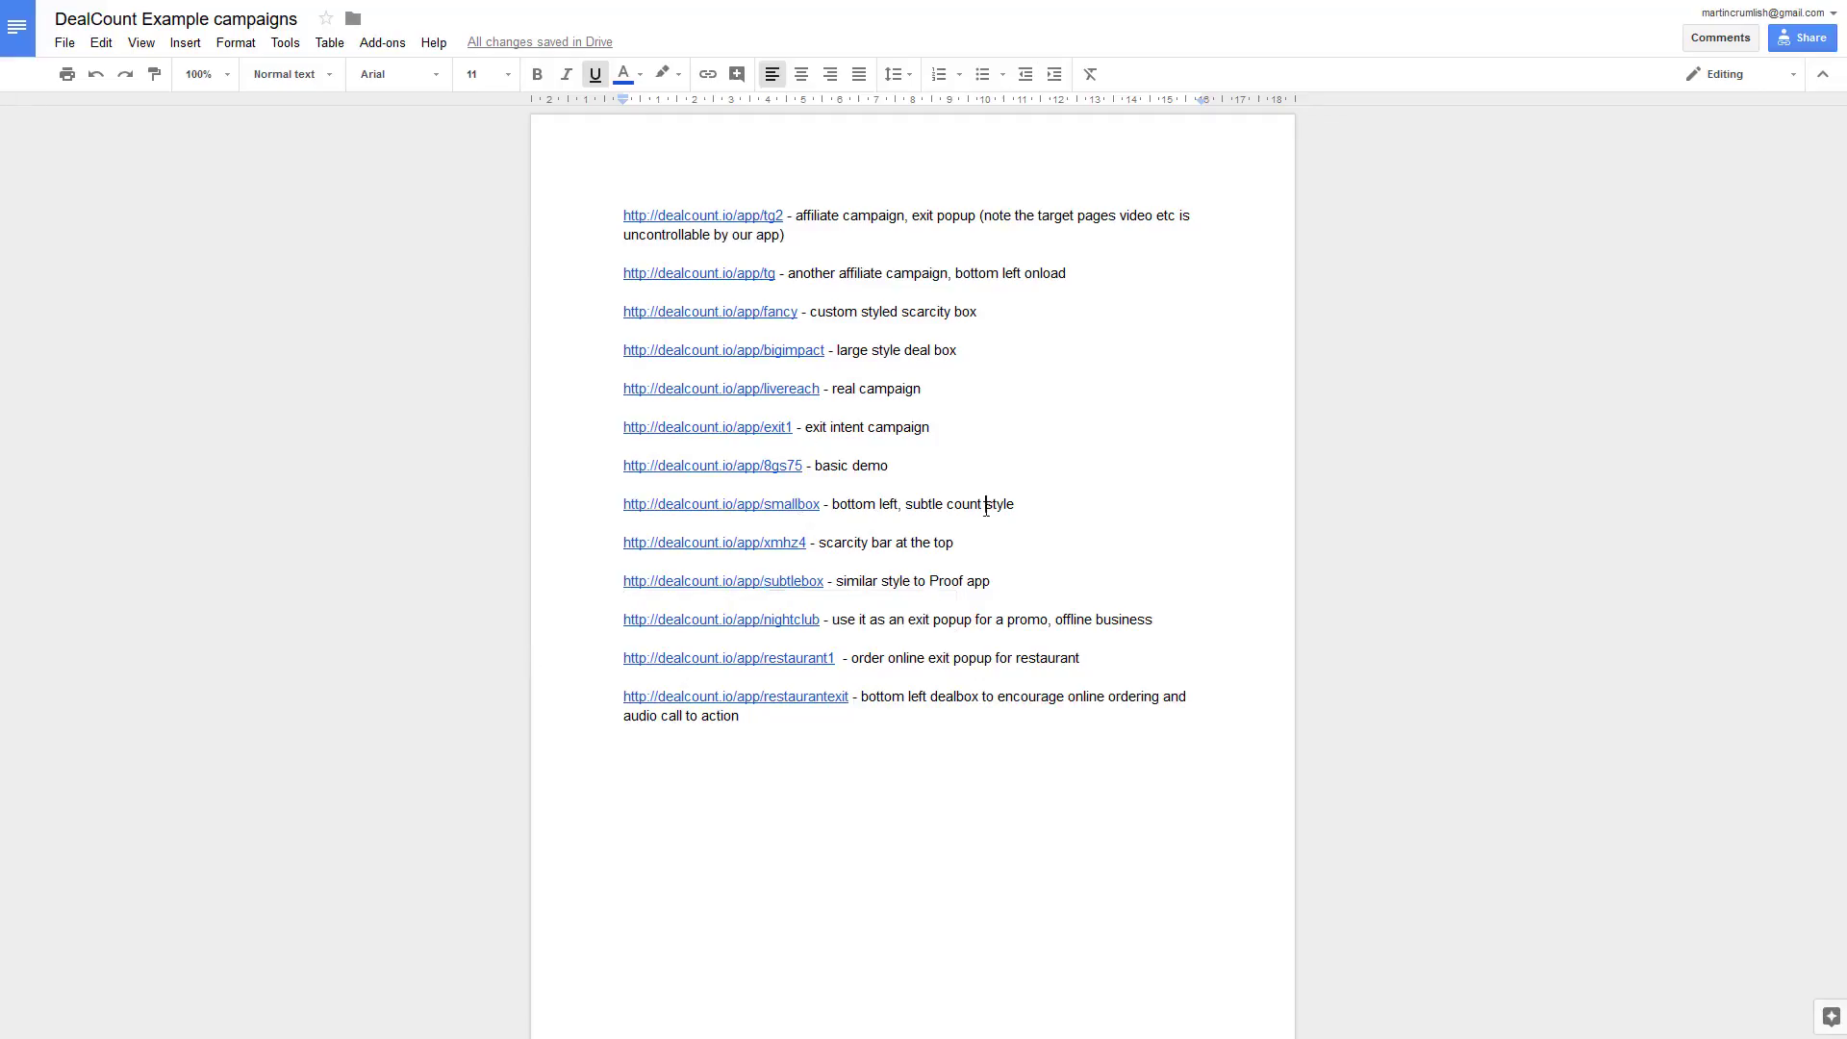
left_click(745, 619)
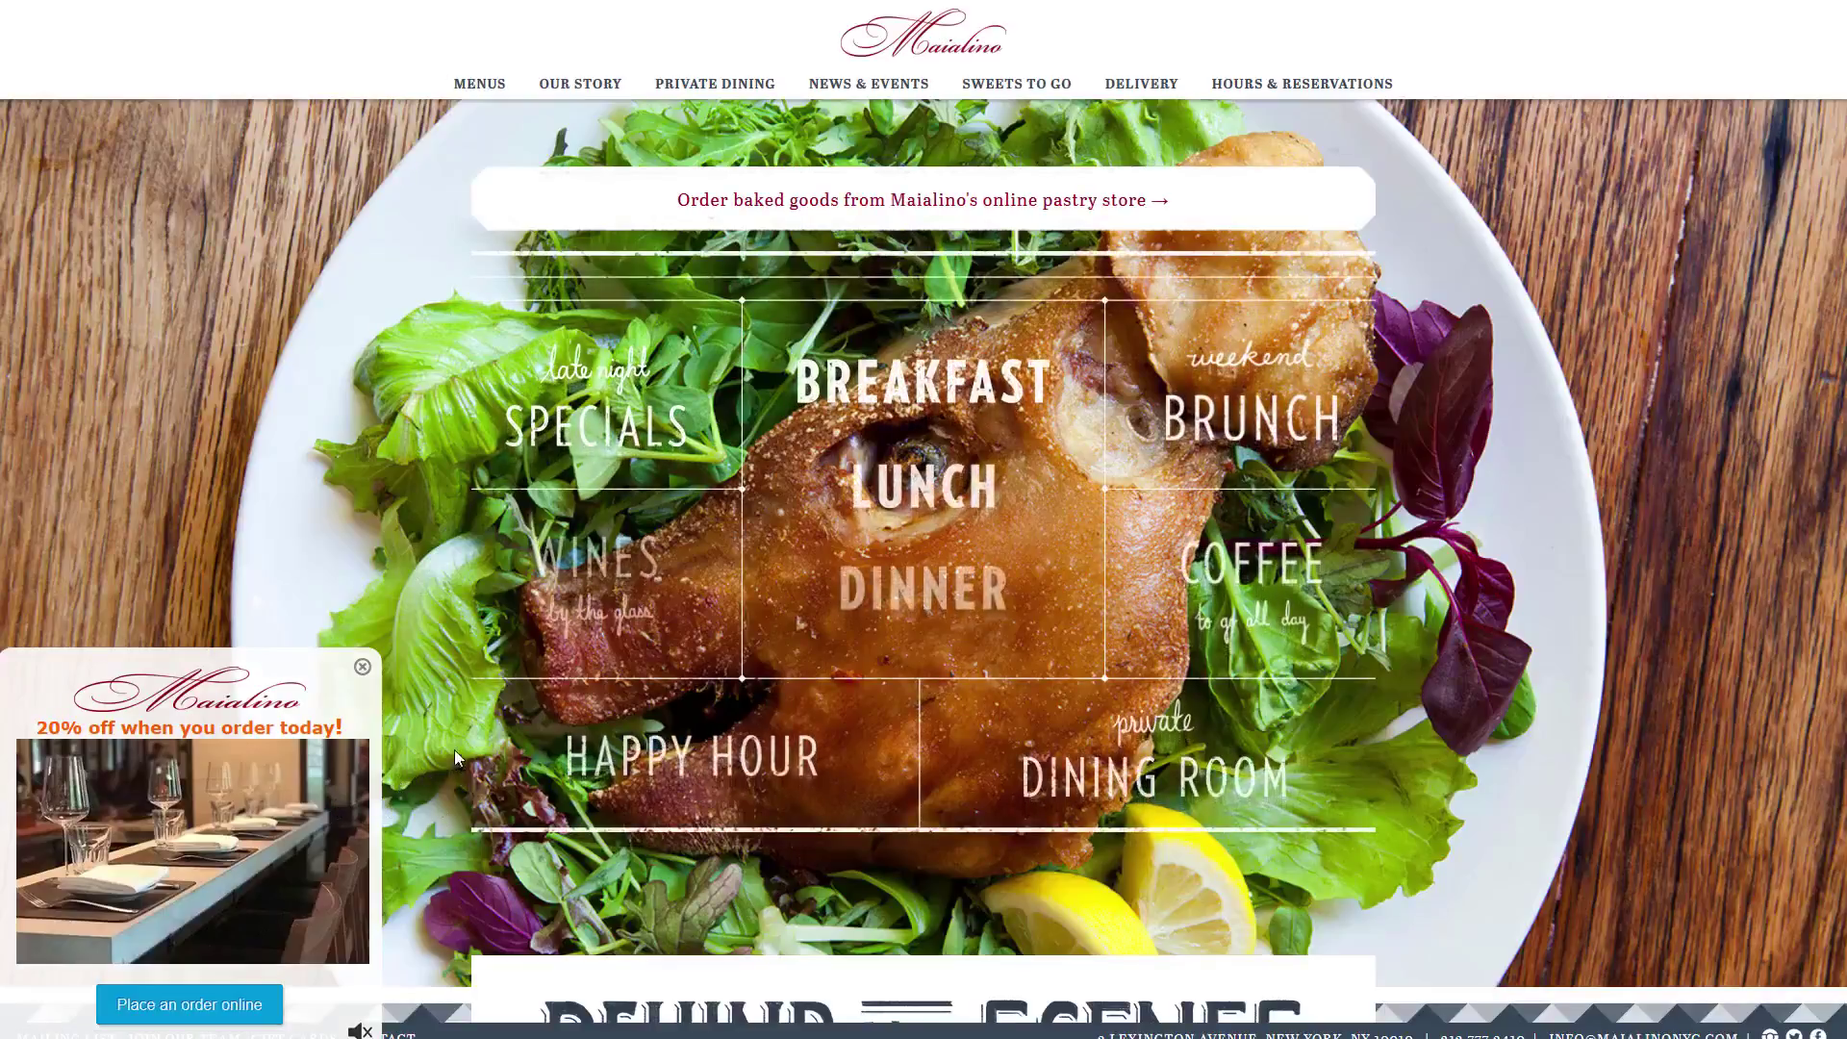
Step: Scroll down and back up through the Maialino restaurant example page
scroll(511, 638, "down", 5)
scroll(538, 635, "down", 12)
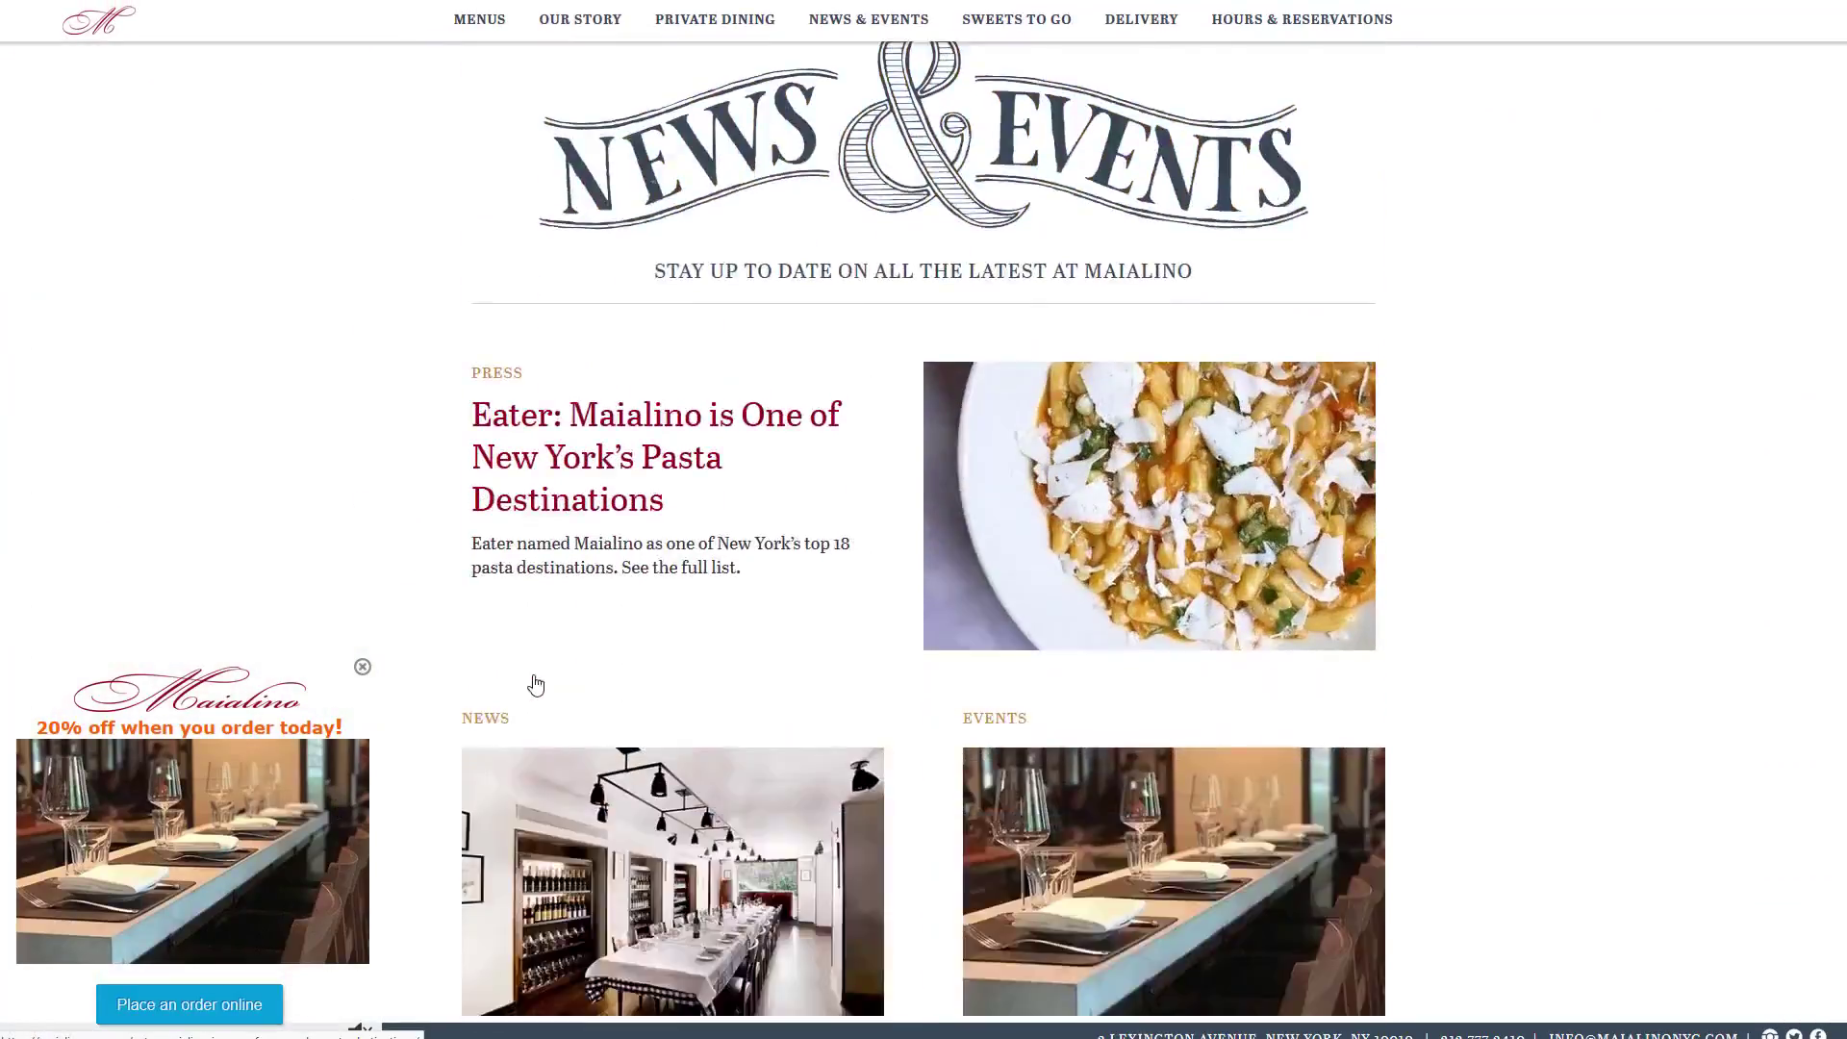
scroll(557, 663, "up", 12)
scroll(575, 683, "up", 5)
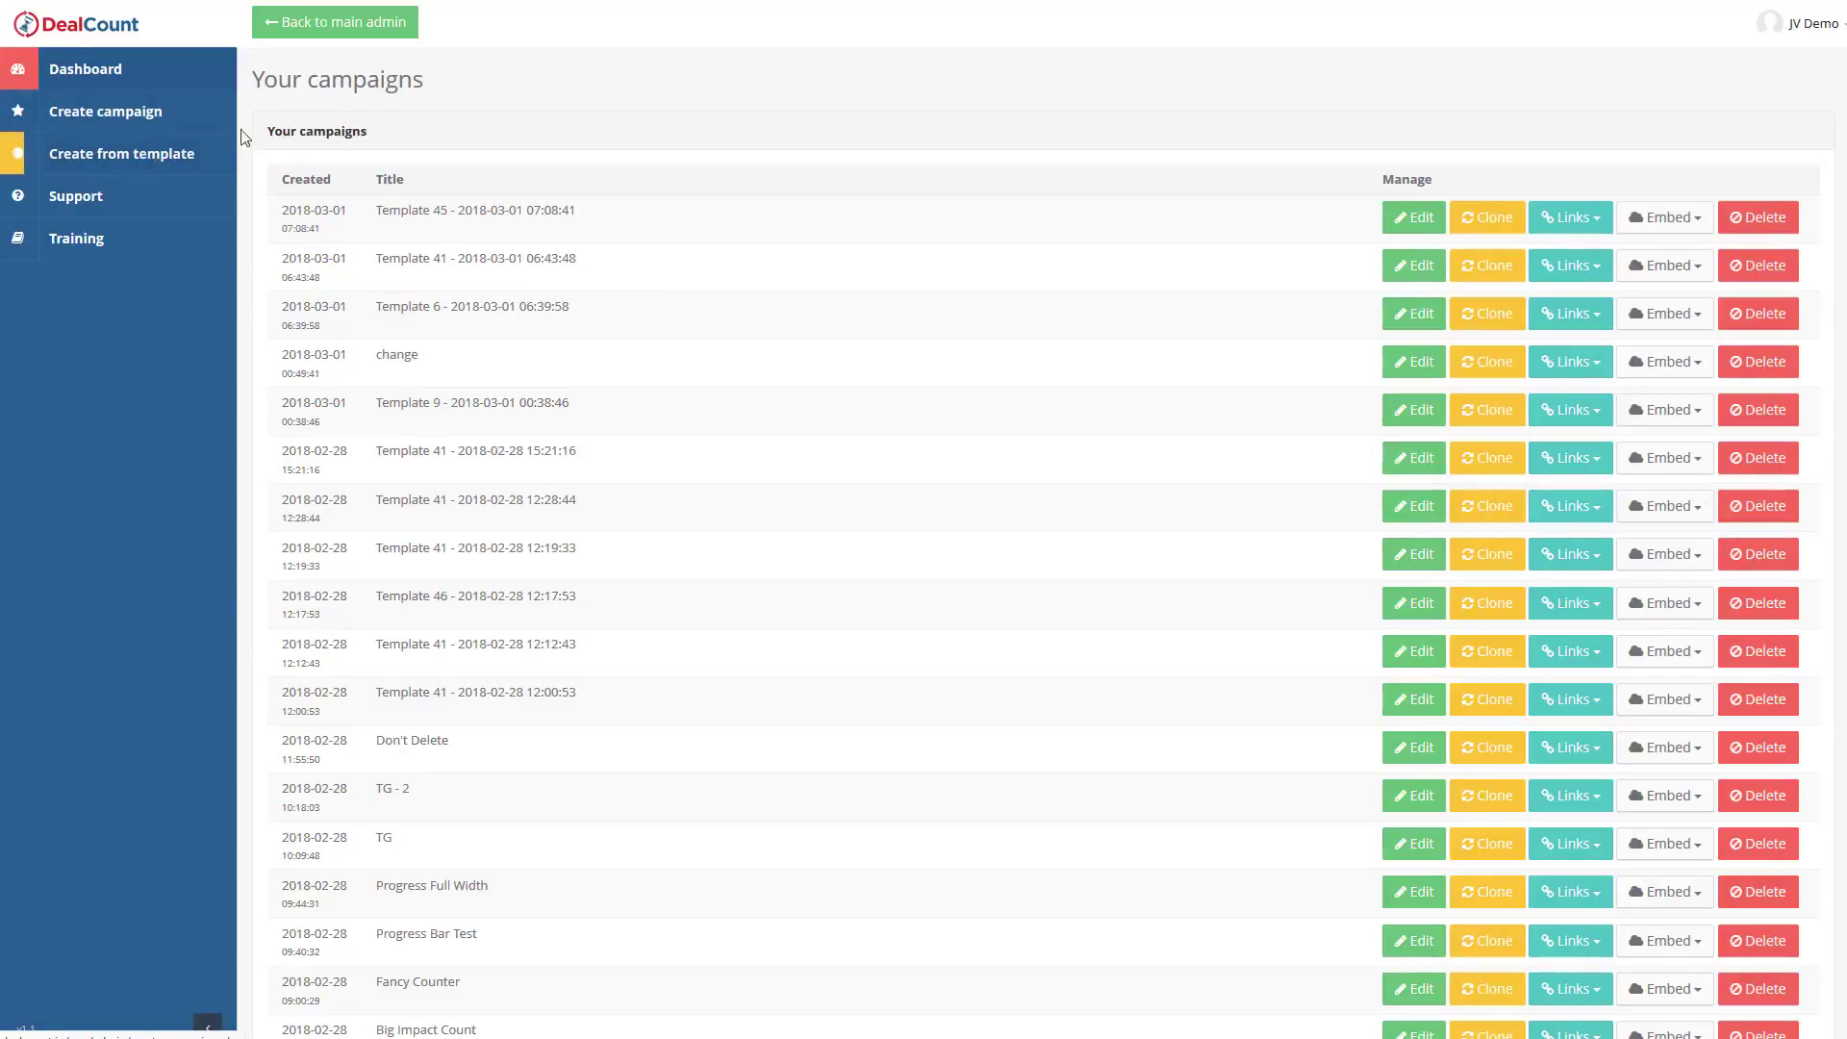
Step: Create a new campaign from the orange Bonuses Left 25 template
left_click(149, 162)
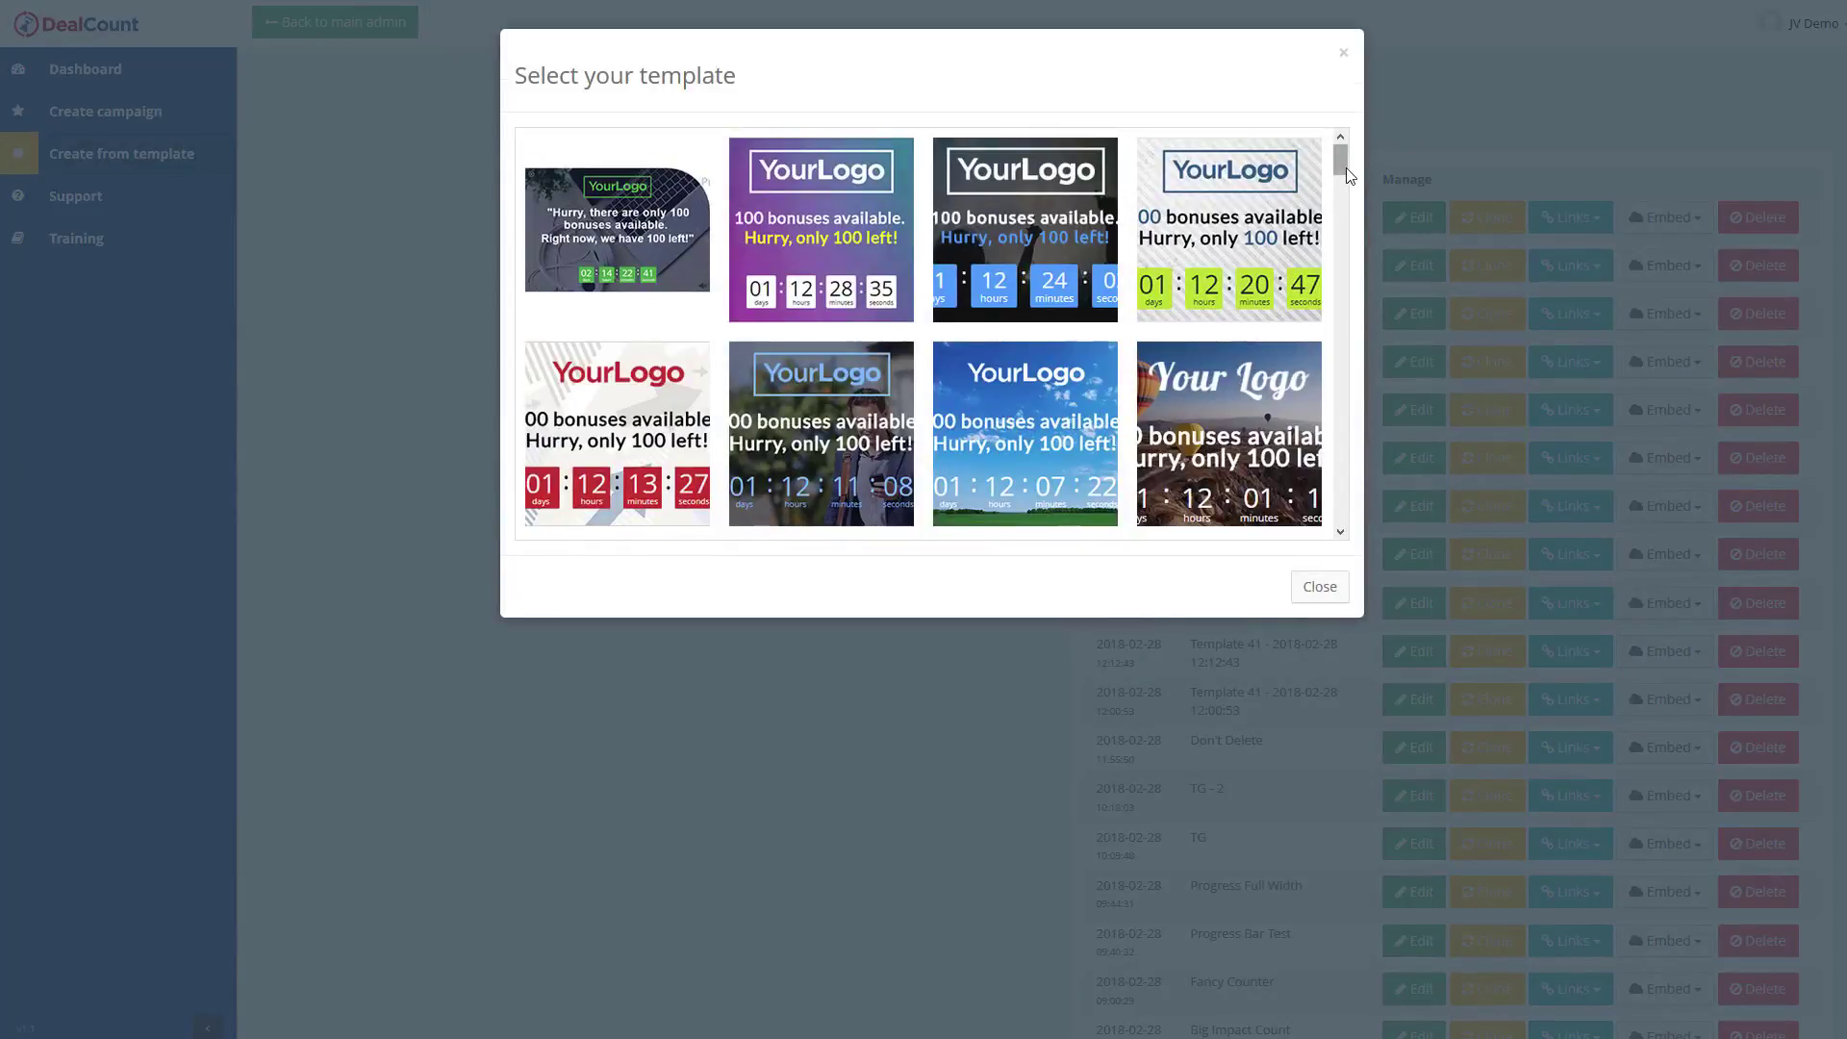
left_click_drag(1349, 174, 1345, 524)
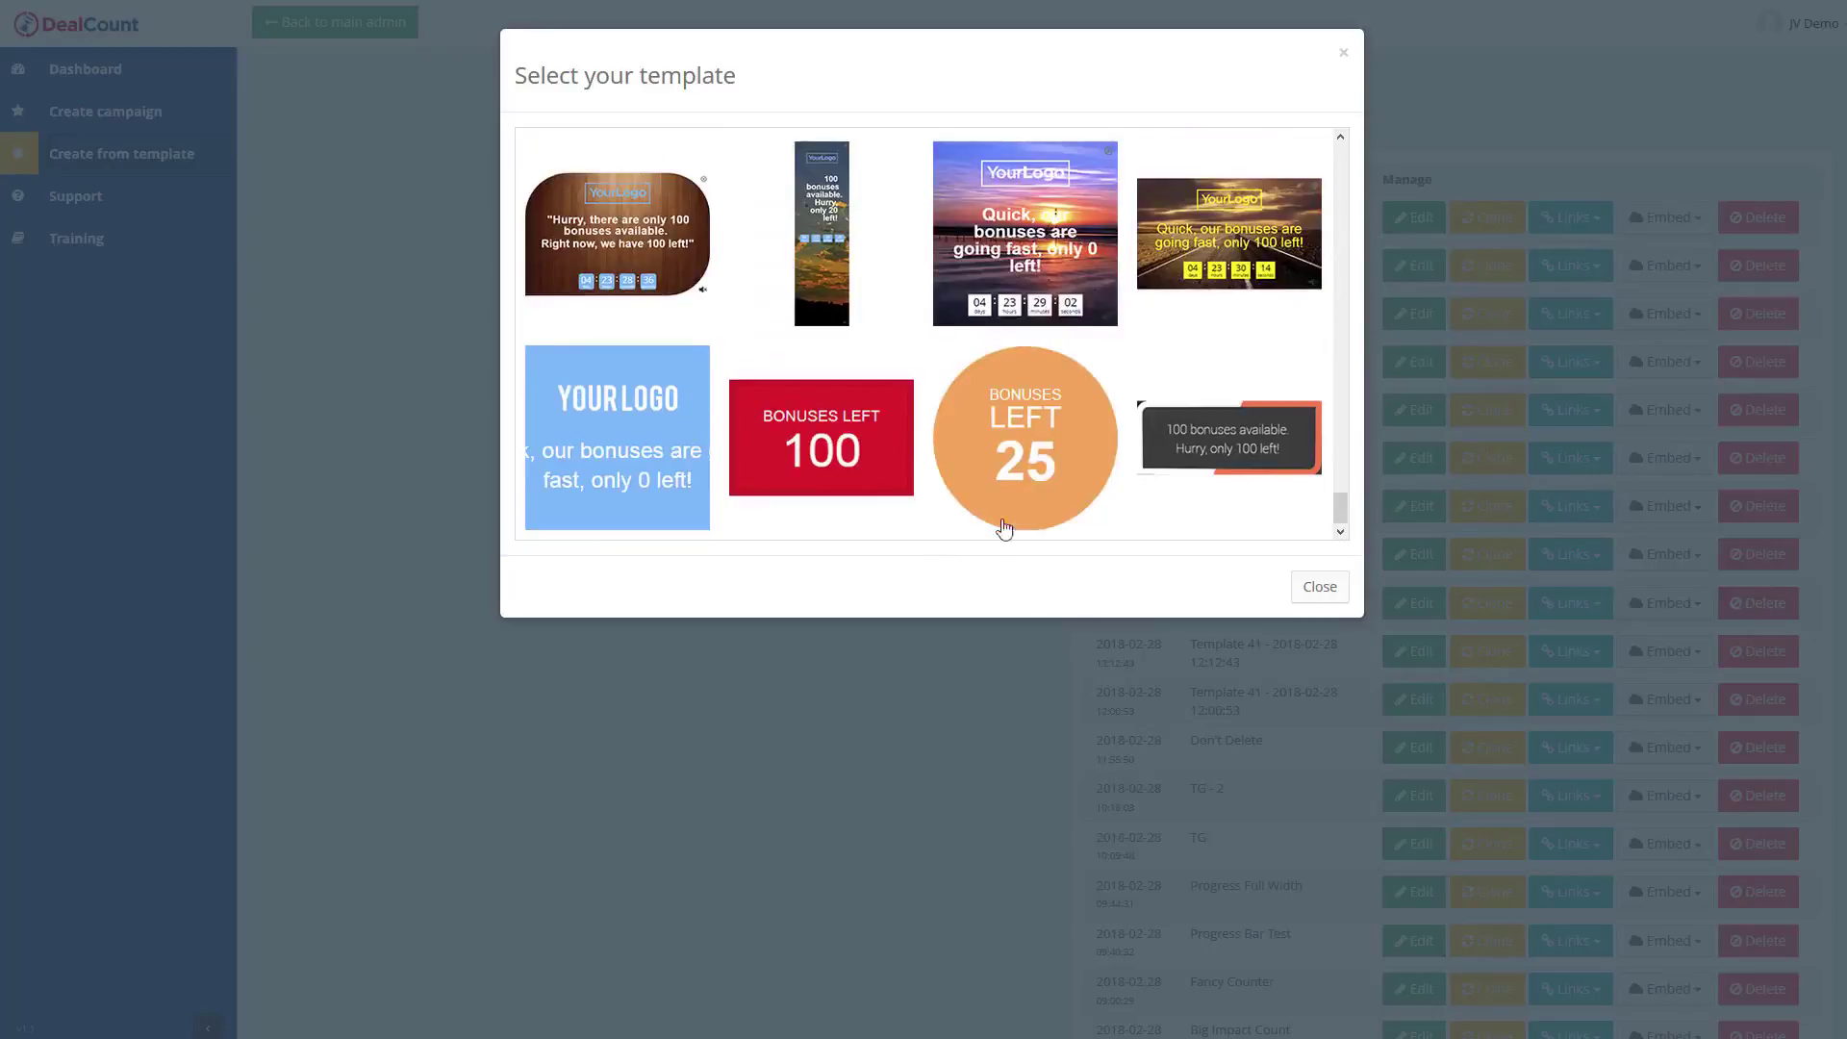
left_click(1025, 454)
left_click(1184, 590)
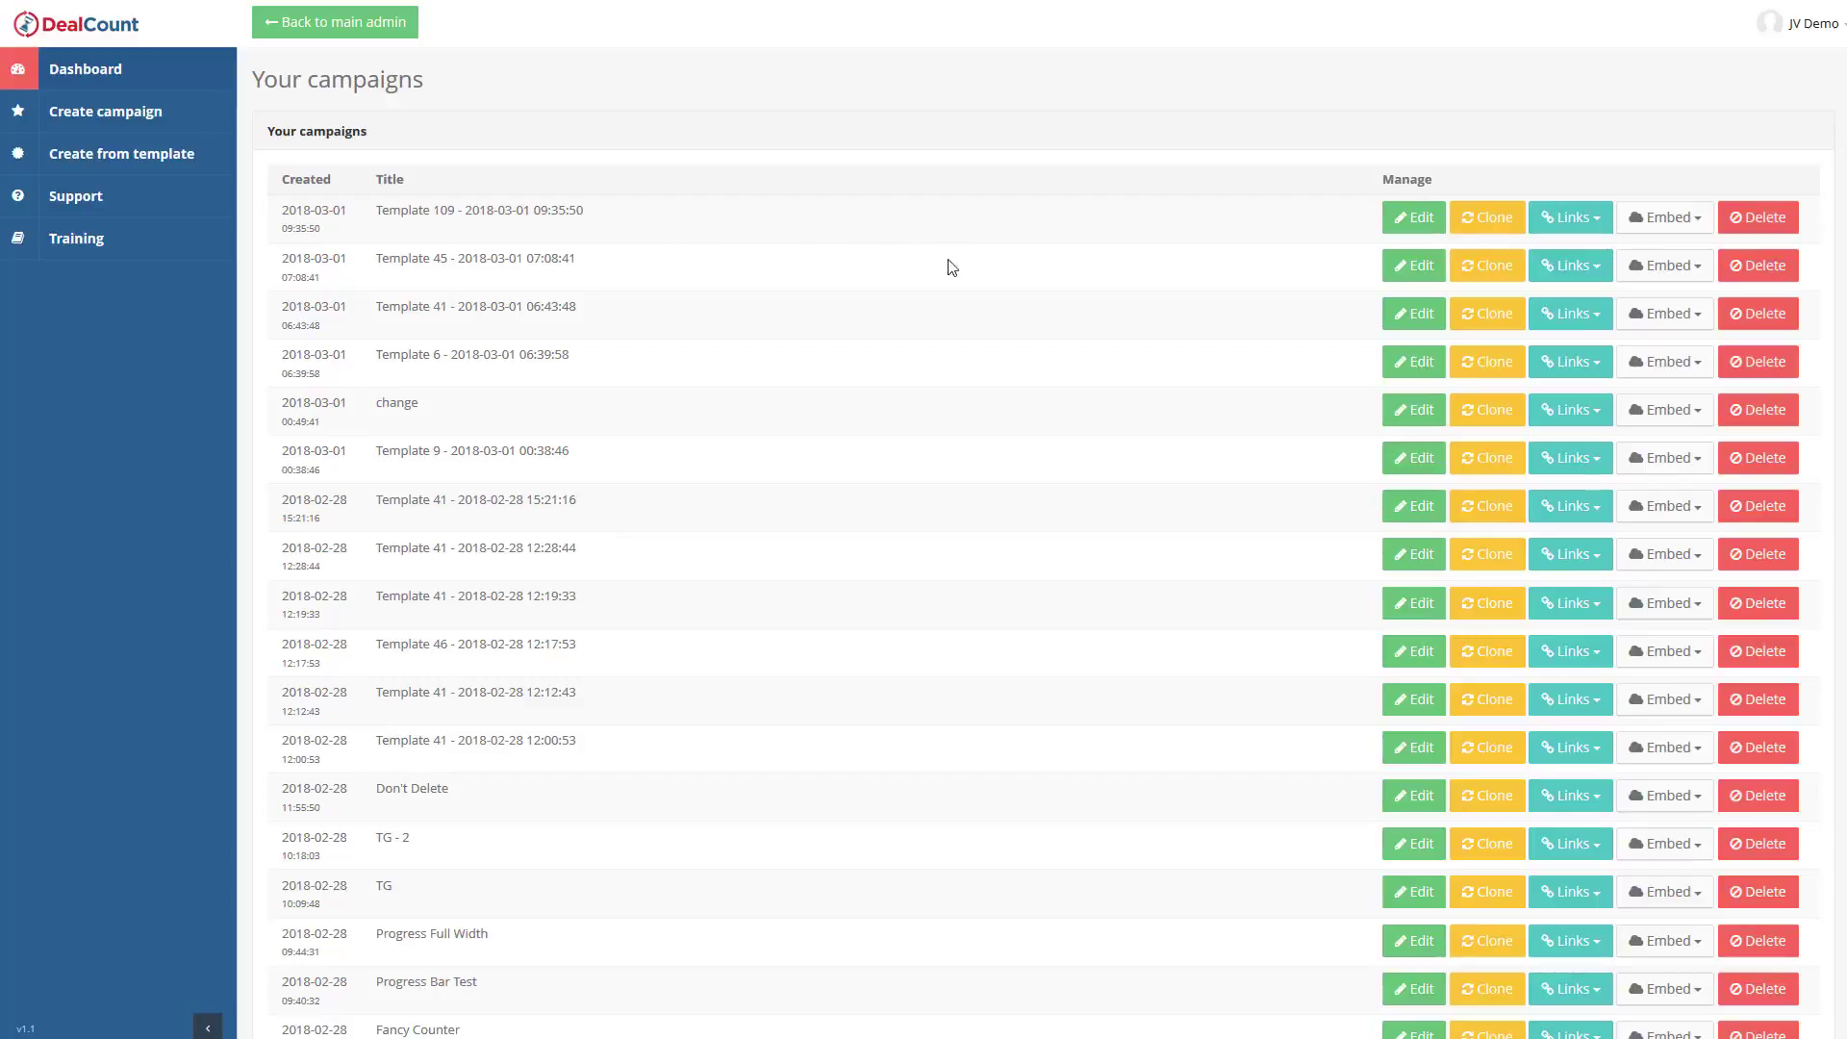
Step: Rename the new campaign to 'livedemo'
left_click(445, 205)
key("ctrl+a")
key("BackSpace")
type("livedemo")
key("Return")
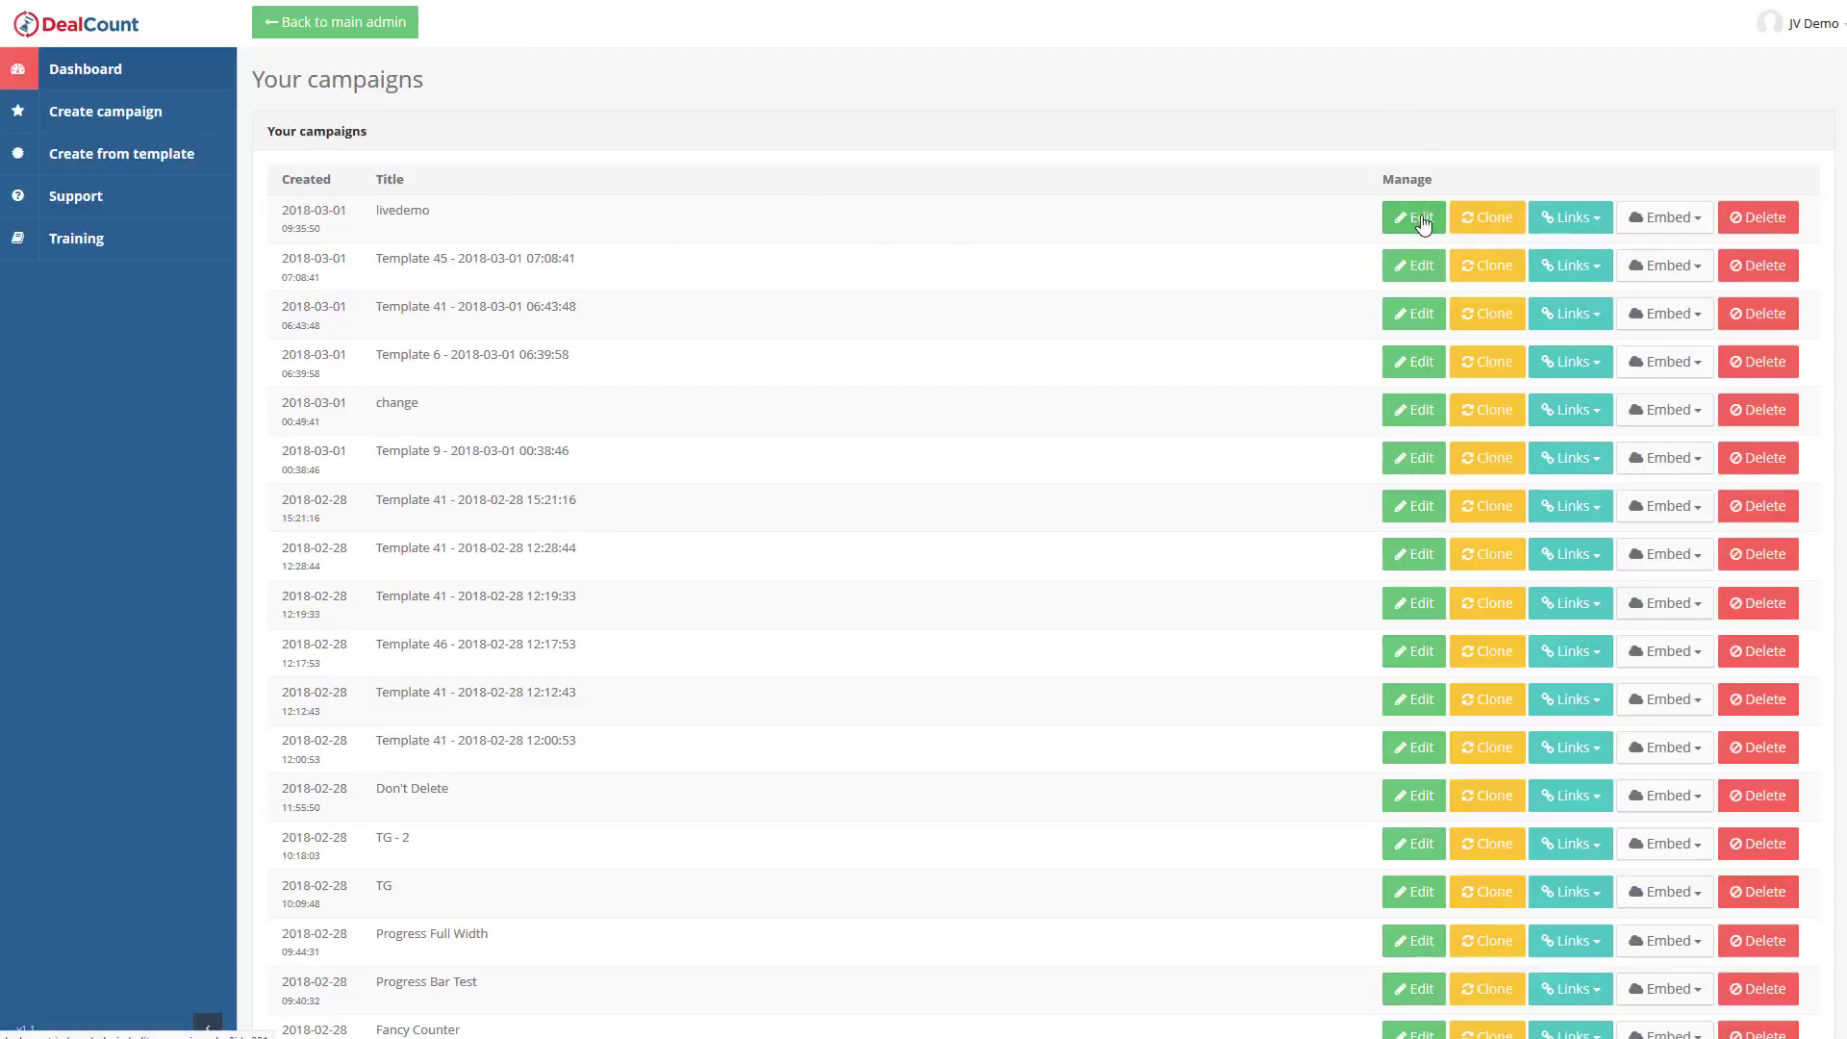
left_click(1424, 223)
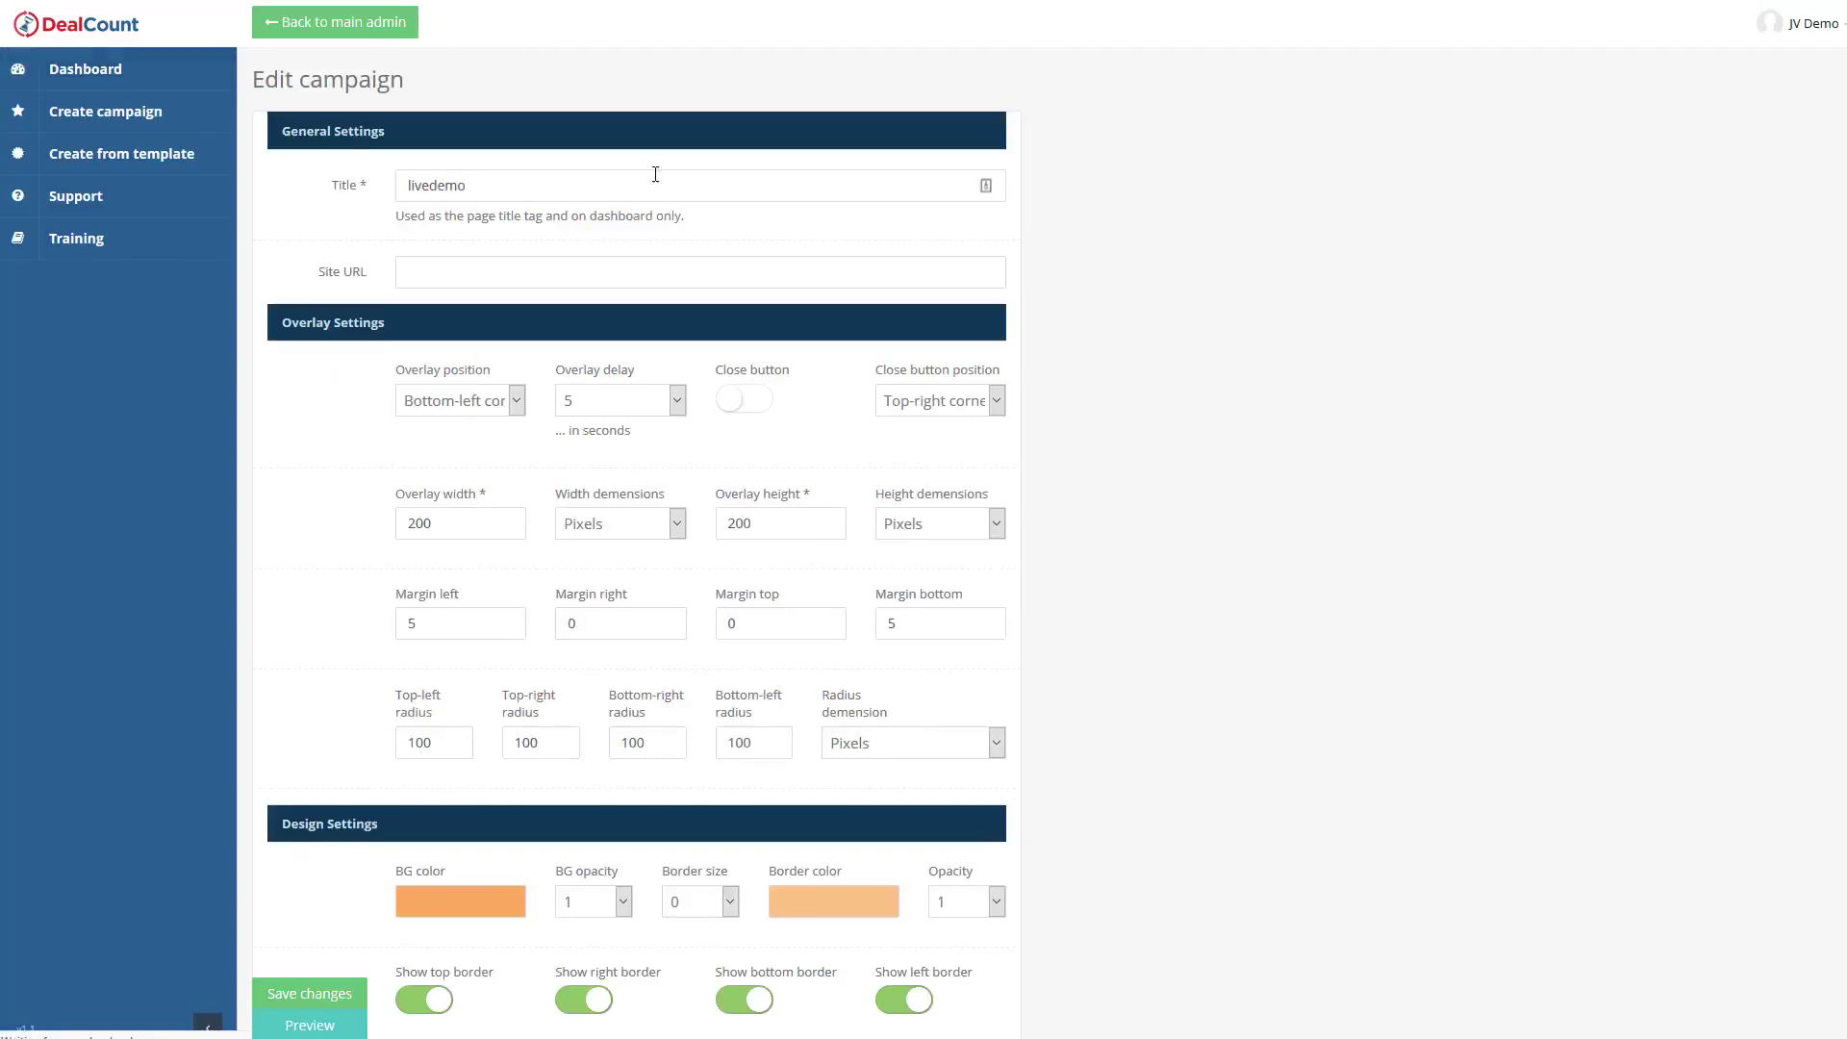
scroll(539, 192, "down", 1)
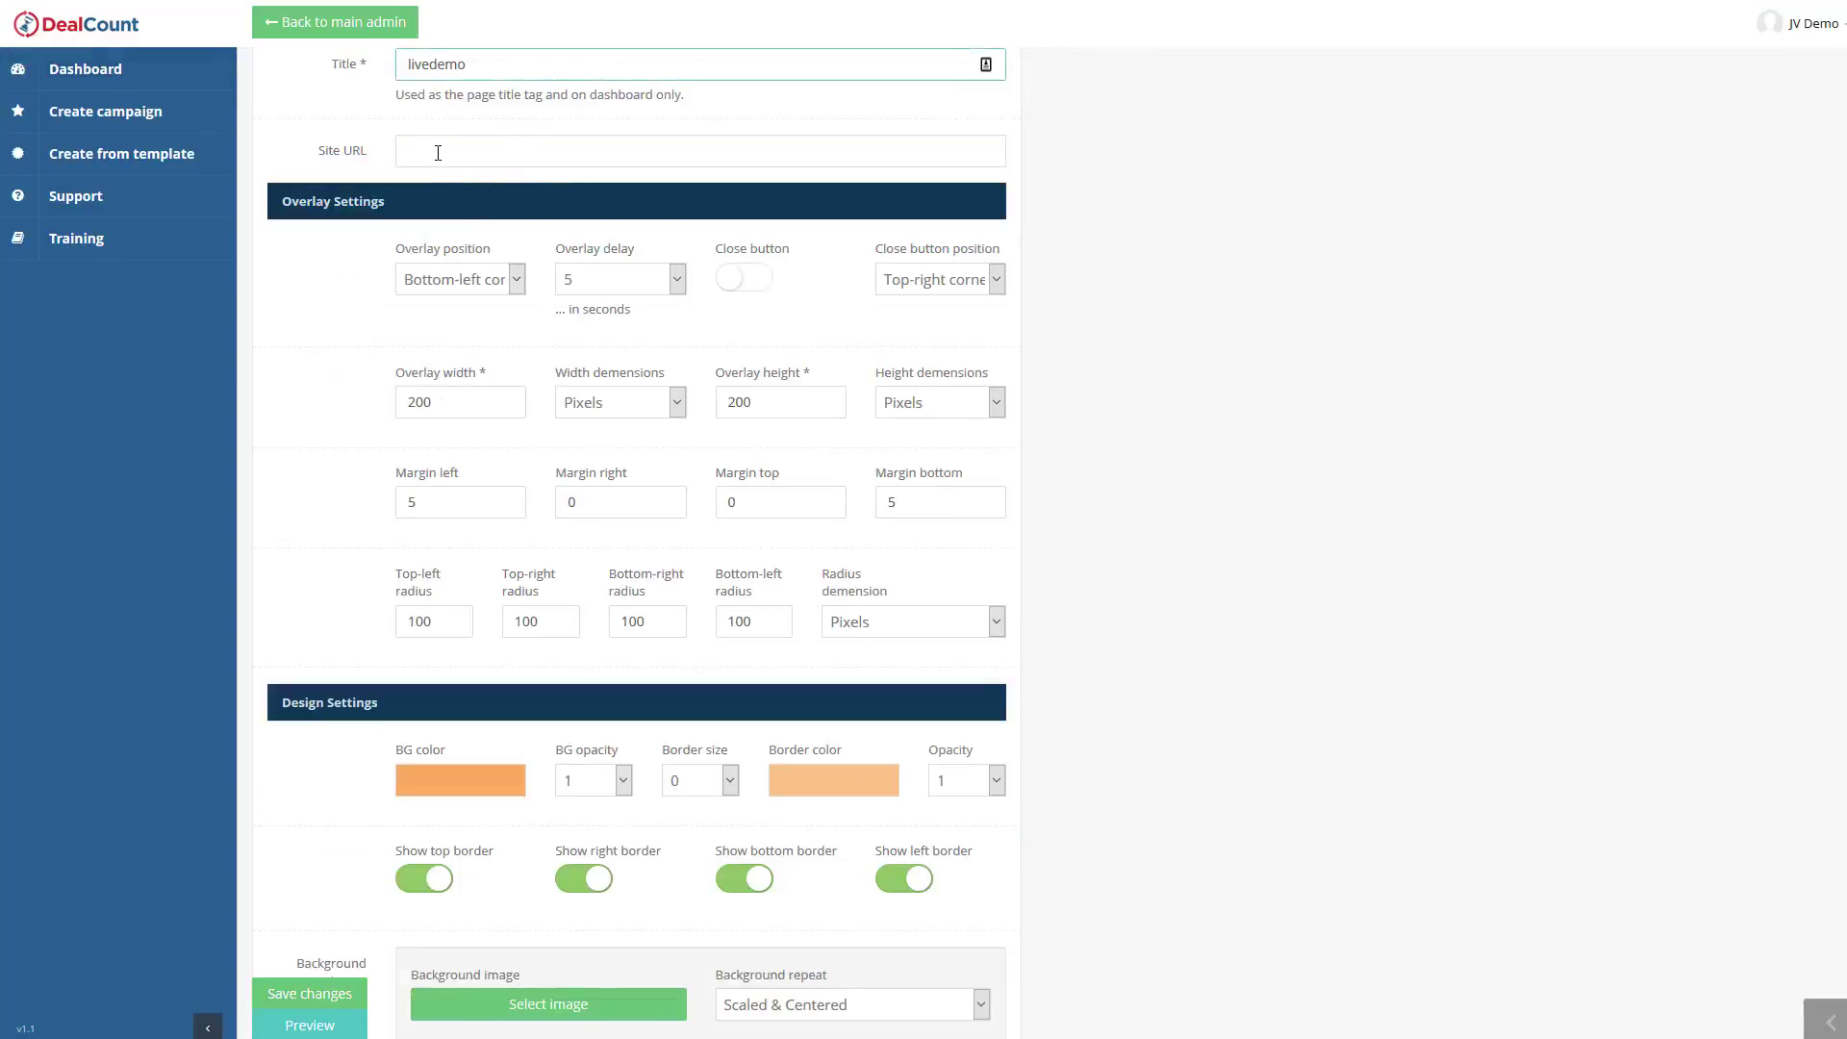
left_click(438, 153)
left_click(465, 180)
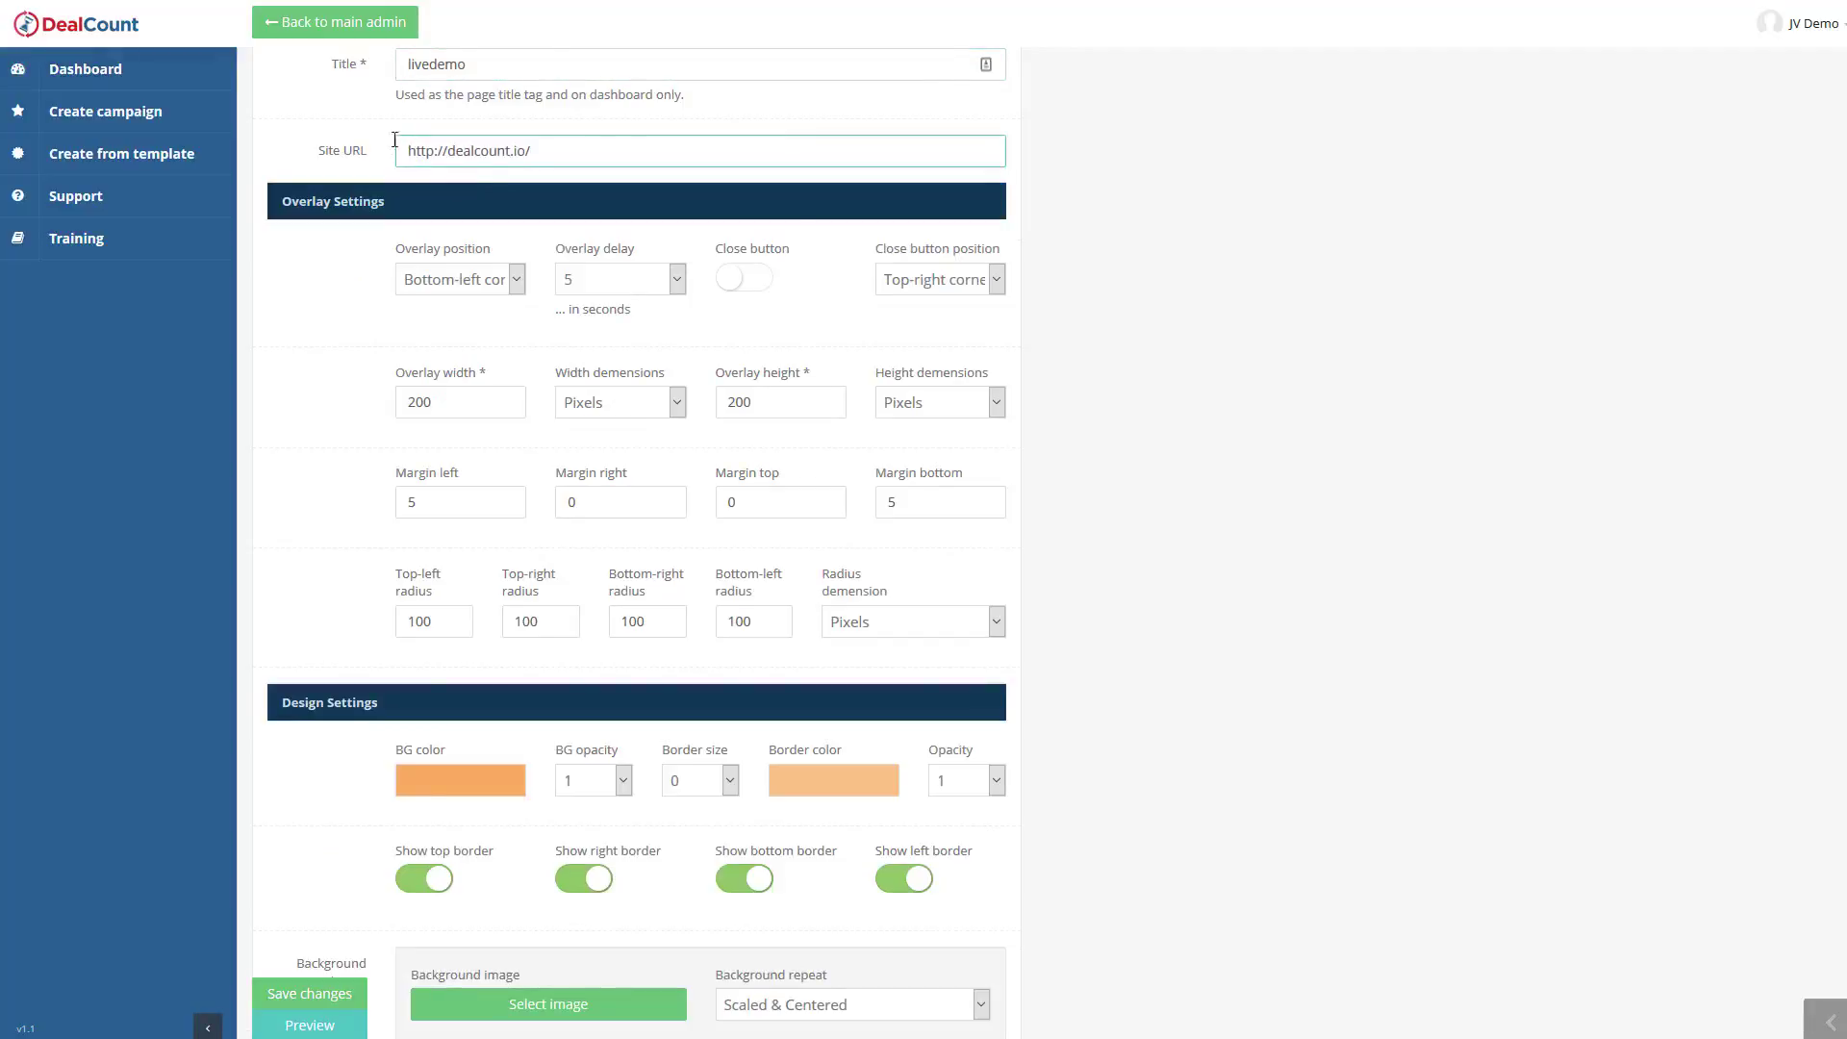
left_click(1146, 222)
scroll(674, 389, "up", 2)
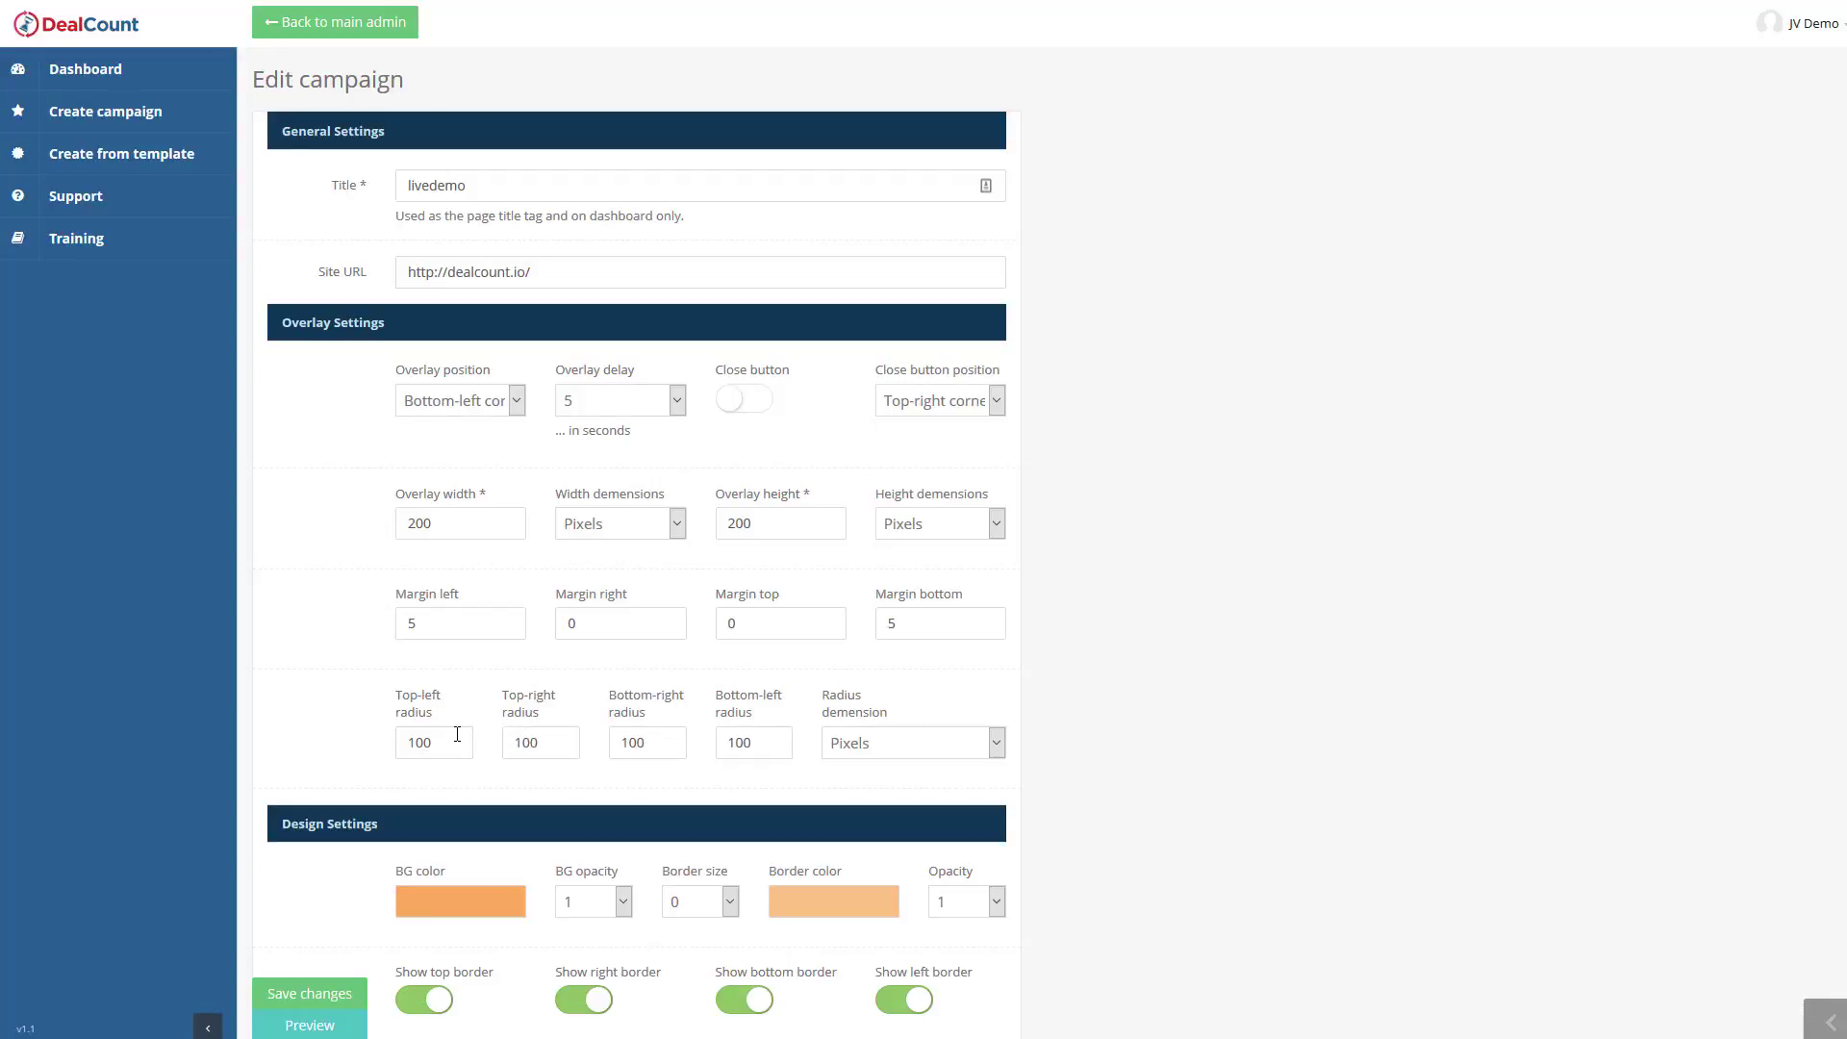
Step: Look at the background colour picker and close it without changes
scroll(1008, 577, "down", 1)
scroll(1008, 584, "down", 1)
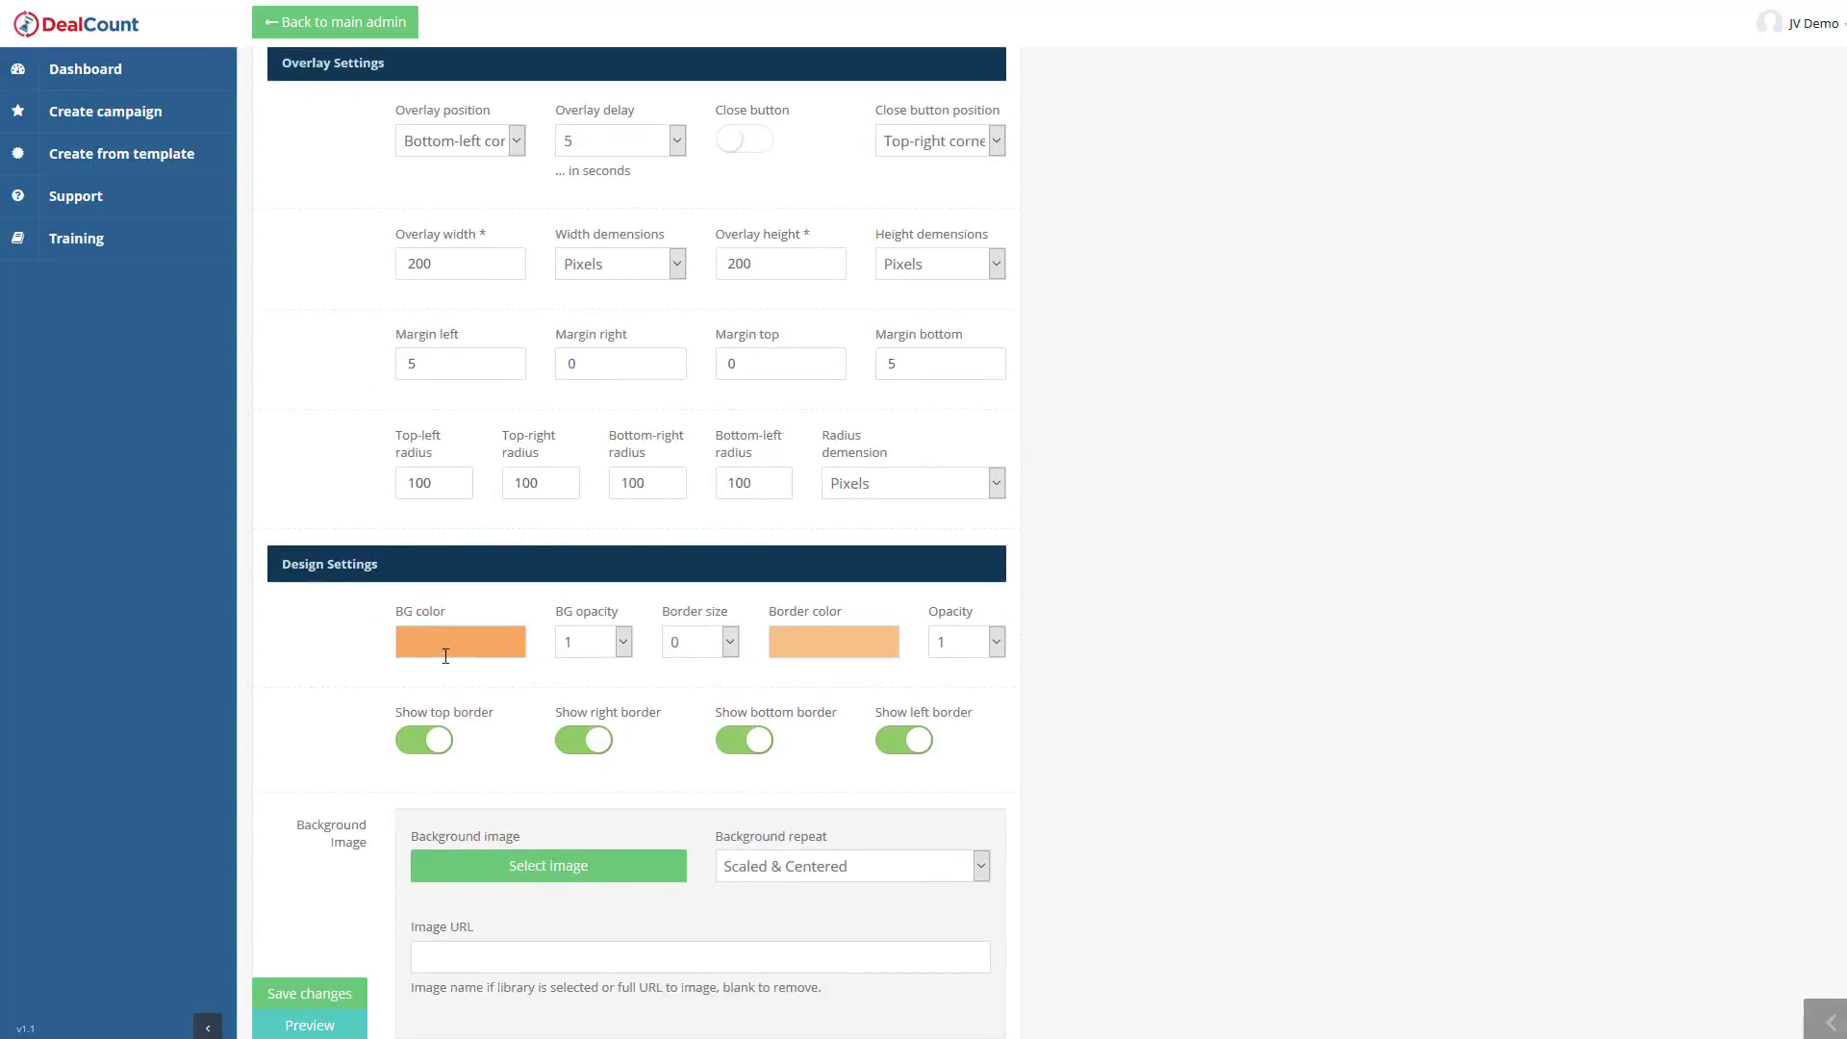
left_click(447, 647)
left_click(319, 653)
scroll(1022, 710, "down", 2)
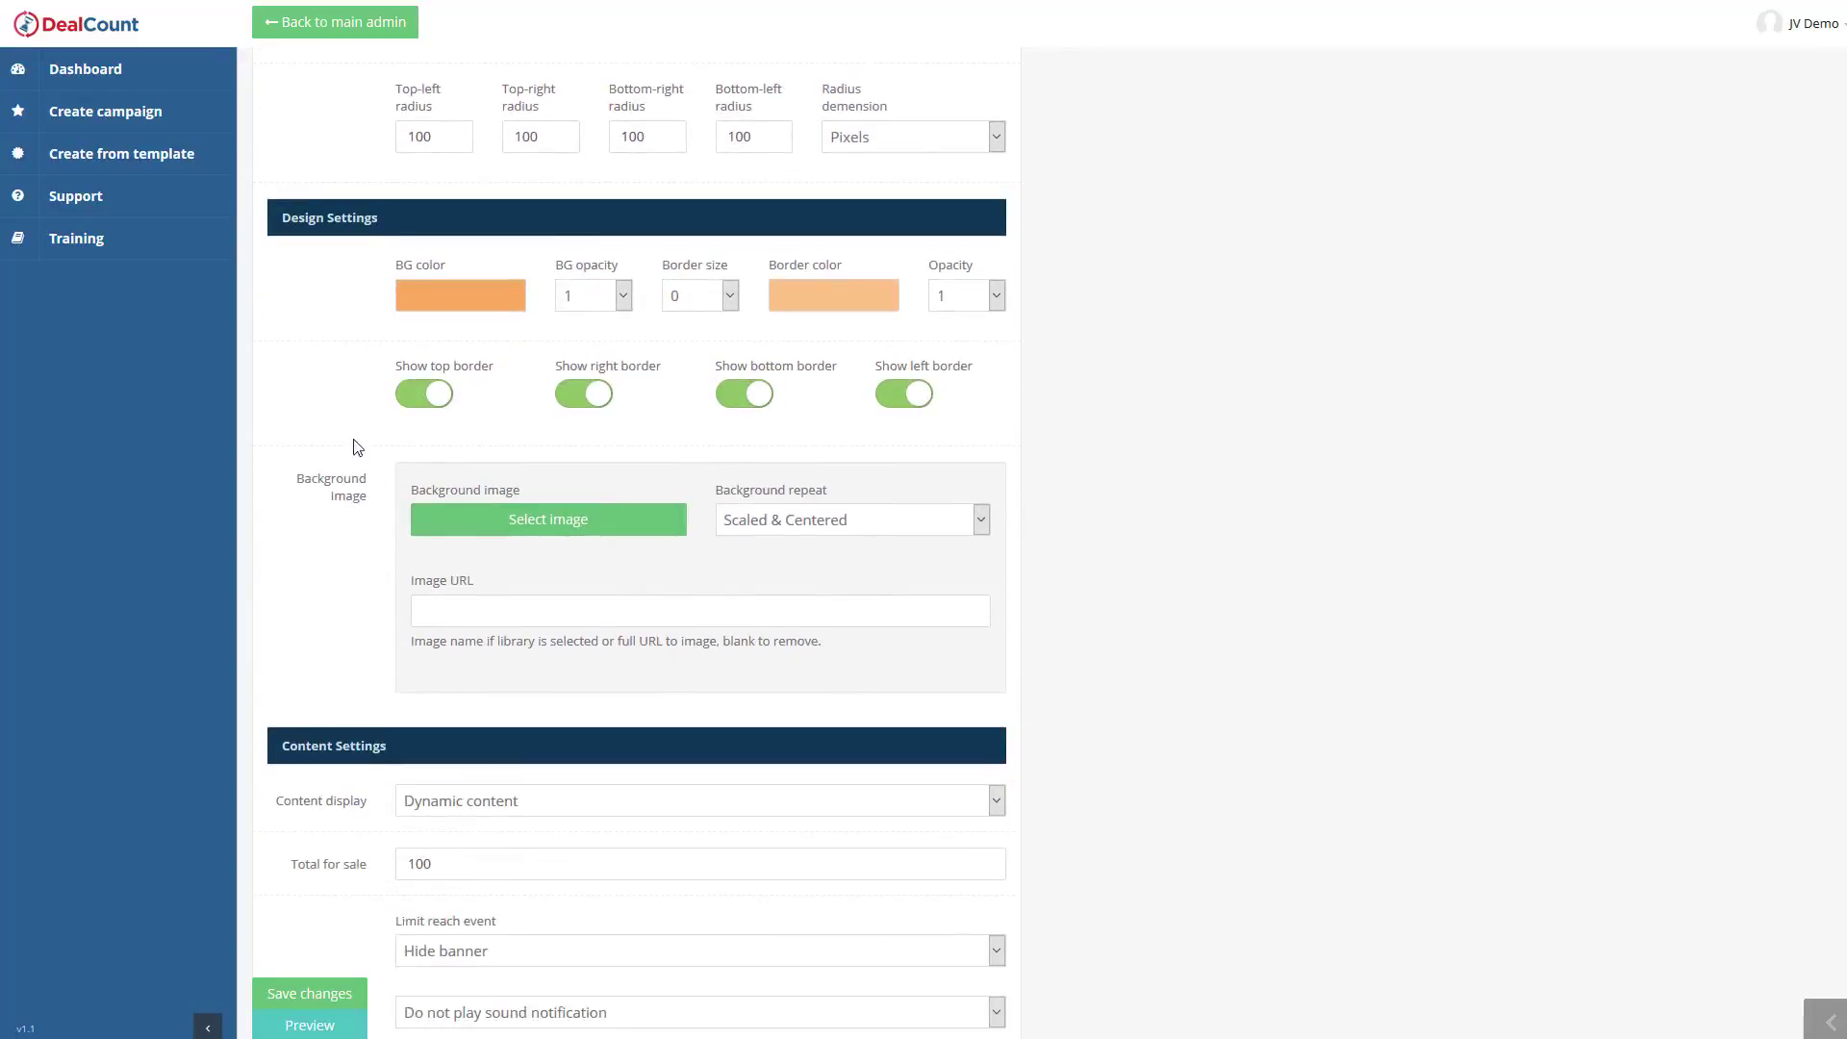
left_click(560, 529)
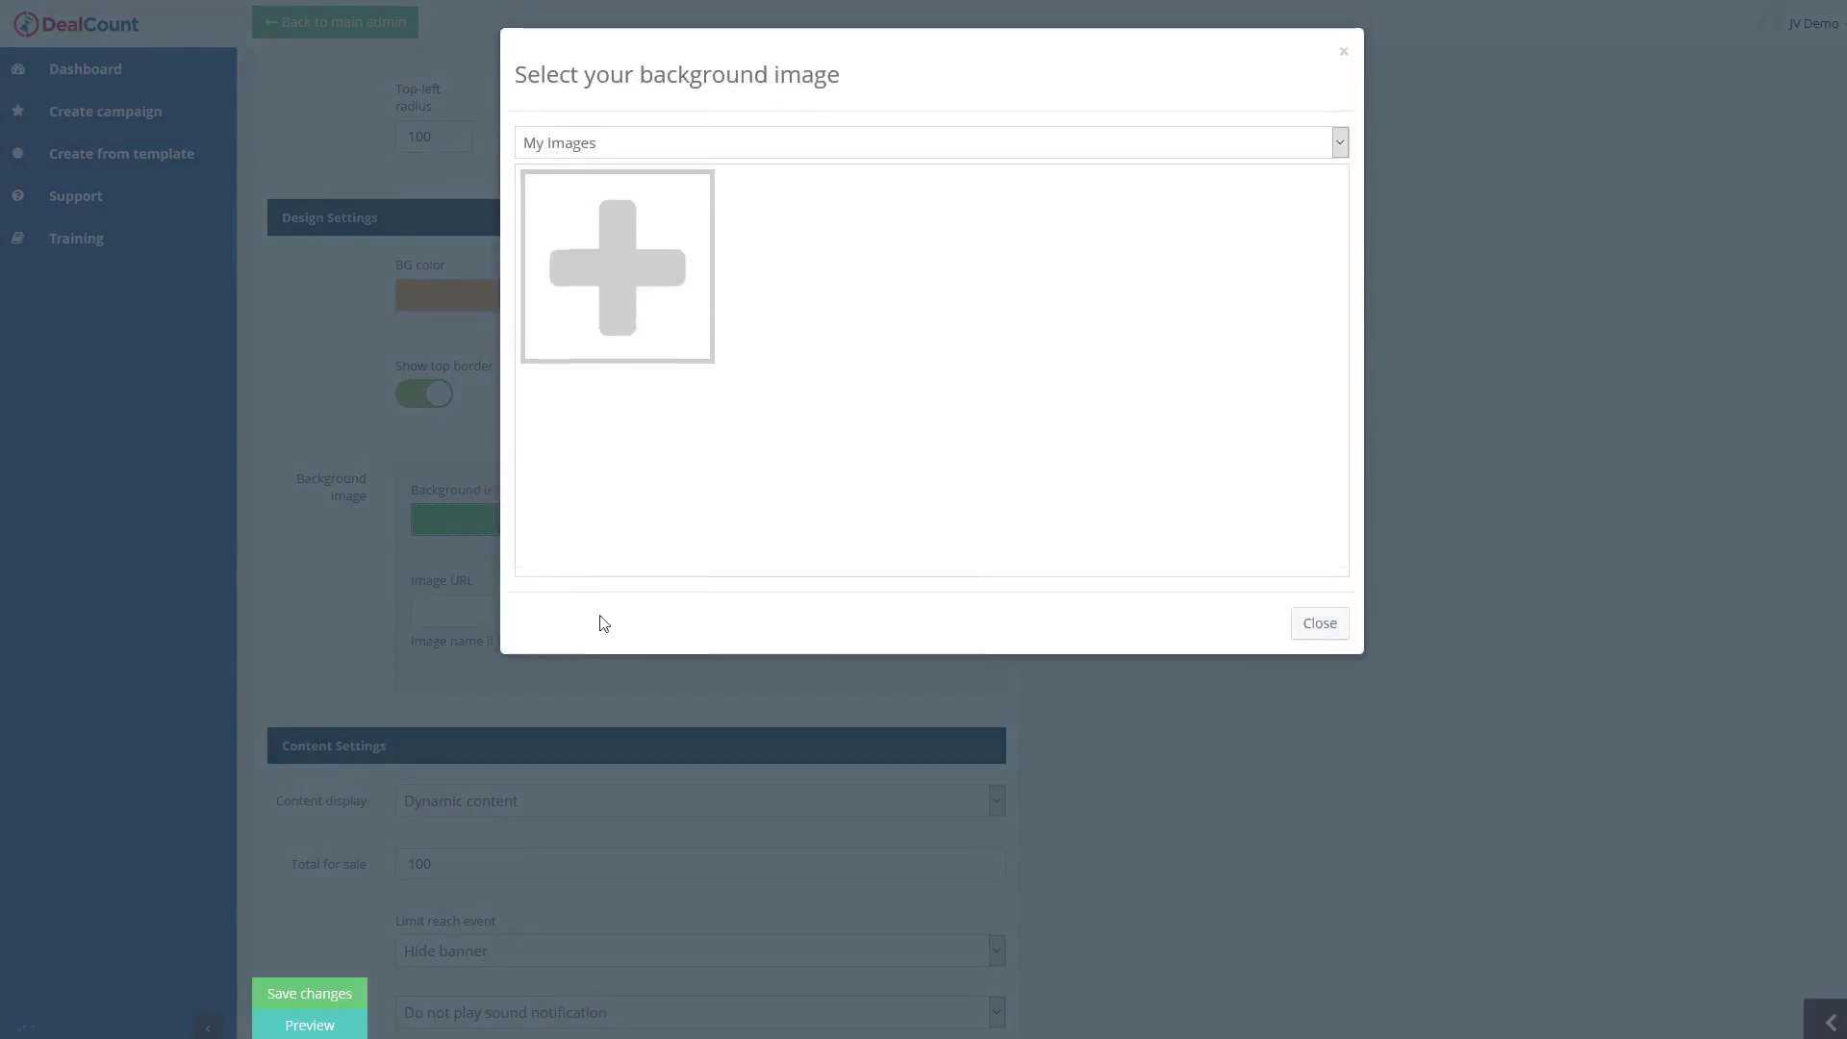
left_click(748, 142)
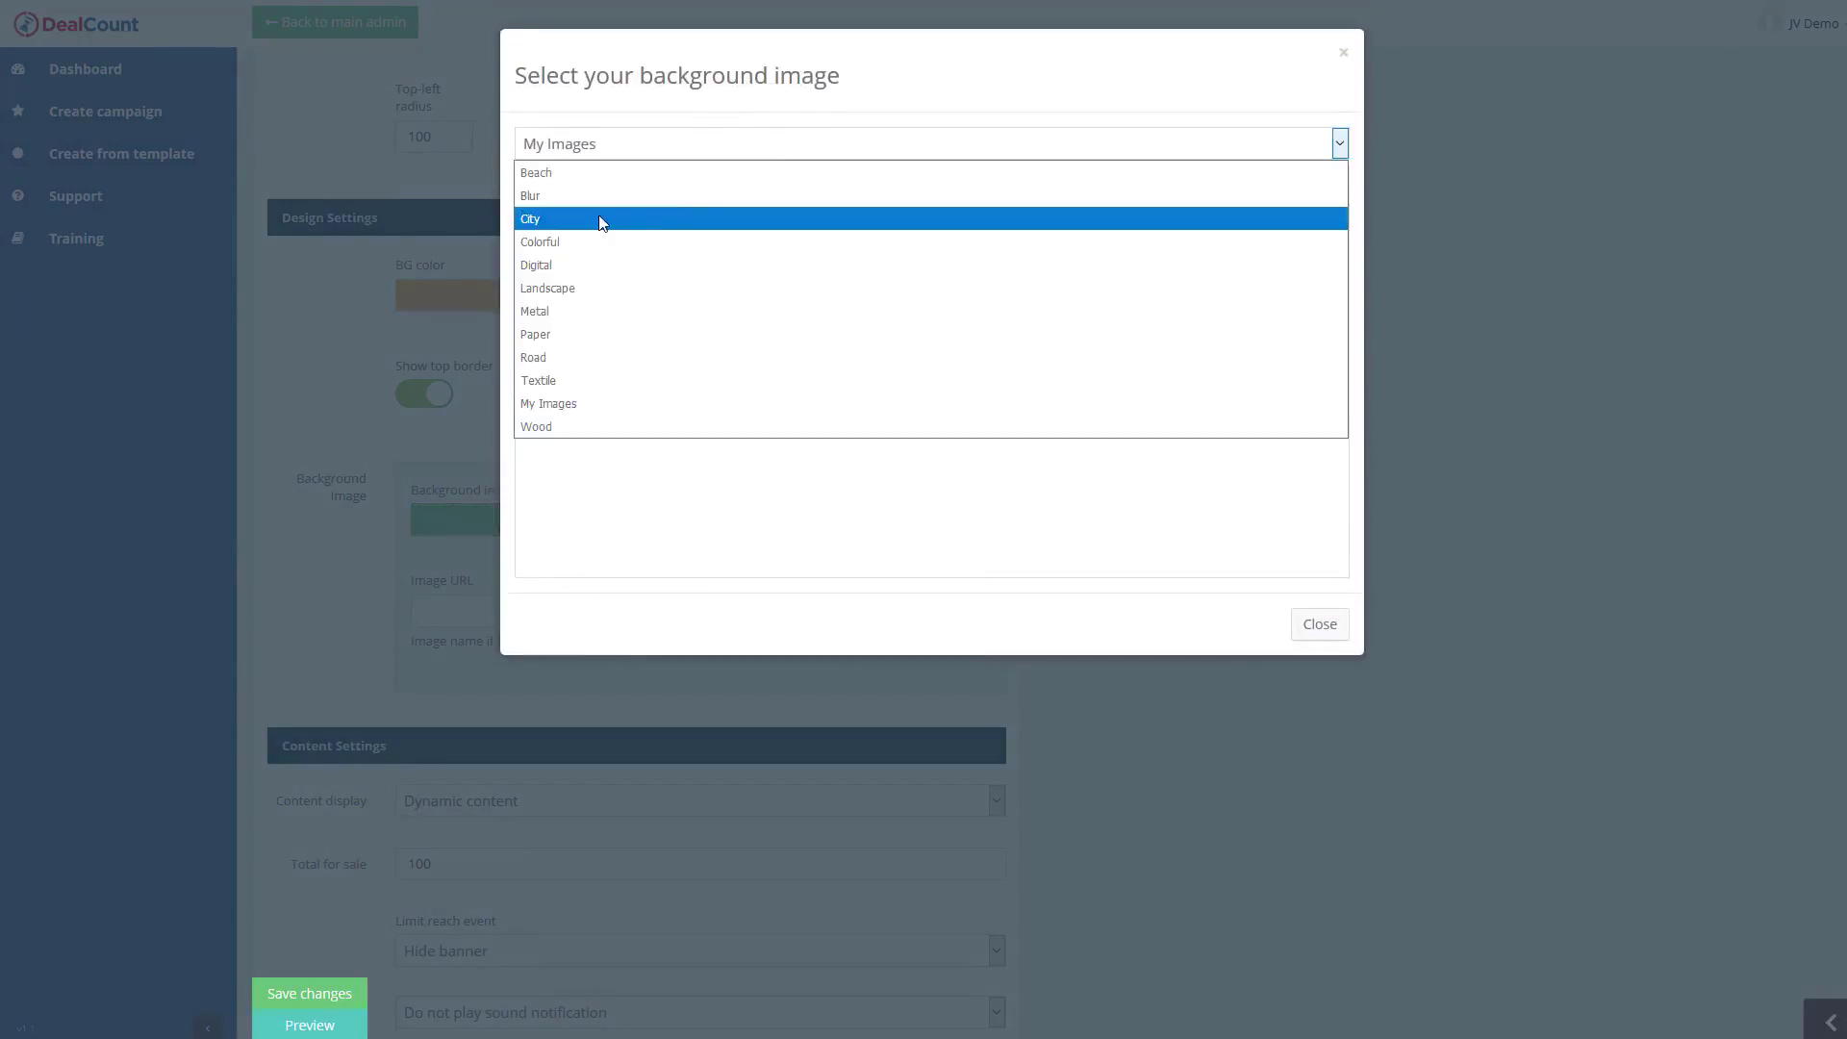
left_click(721, 218)
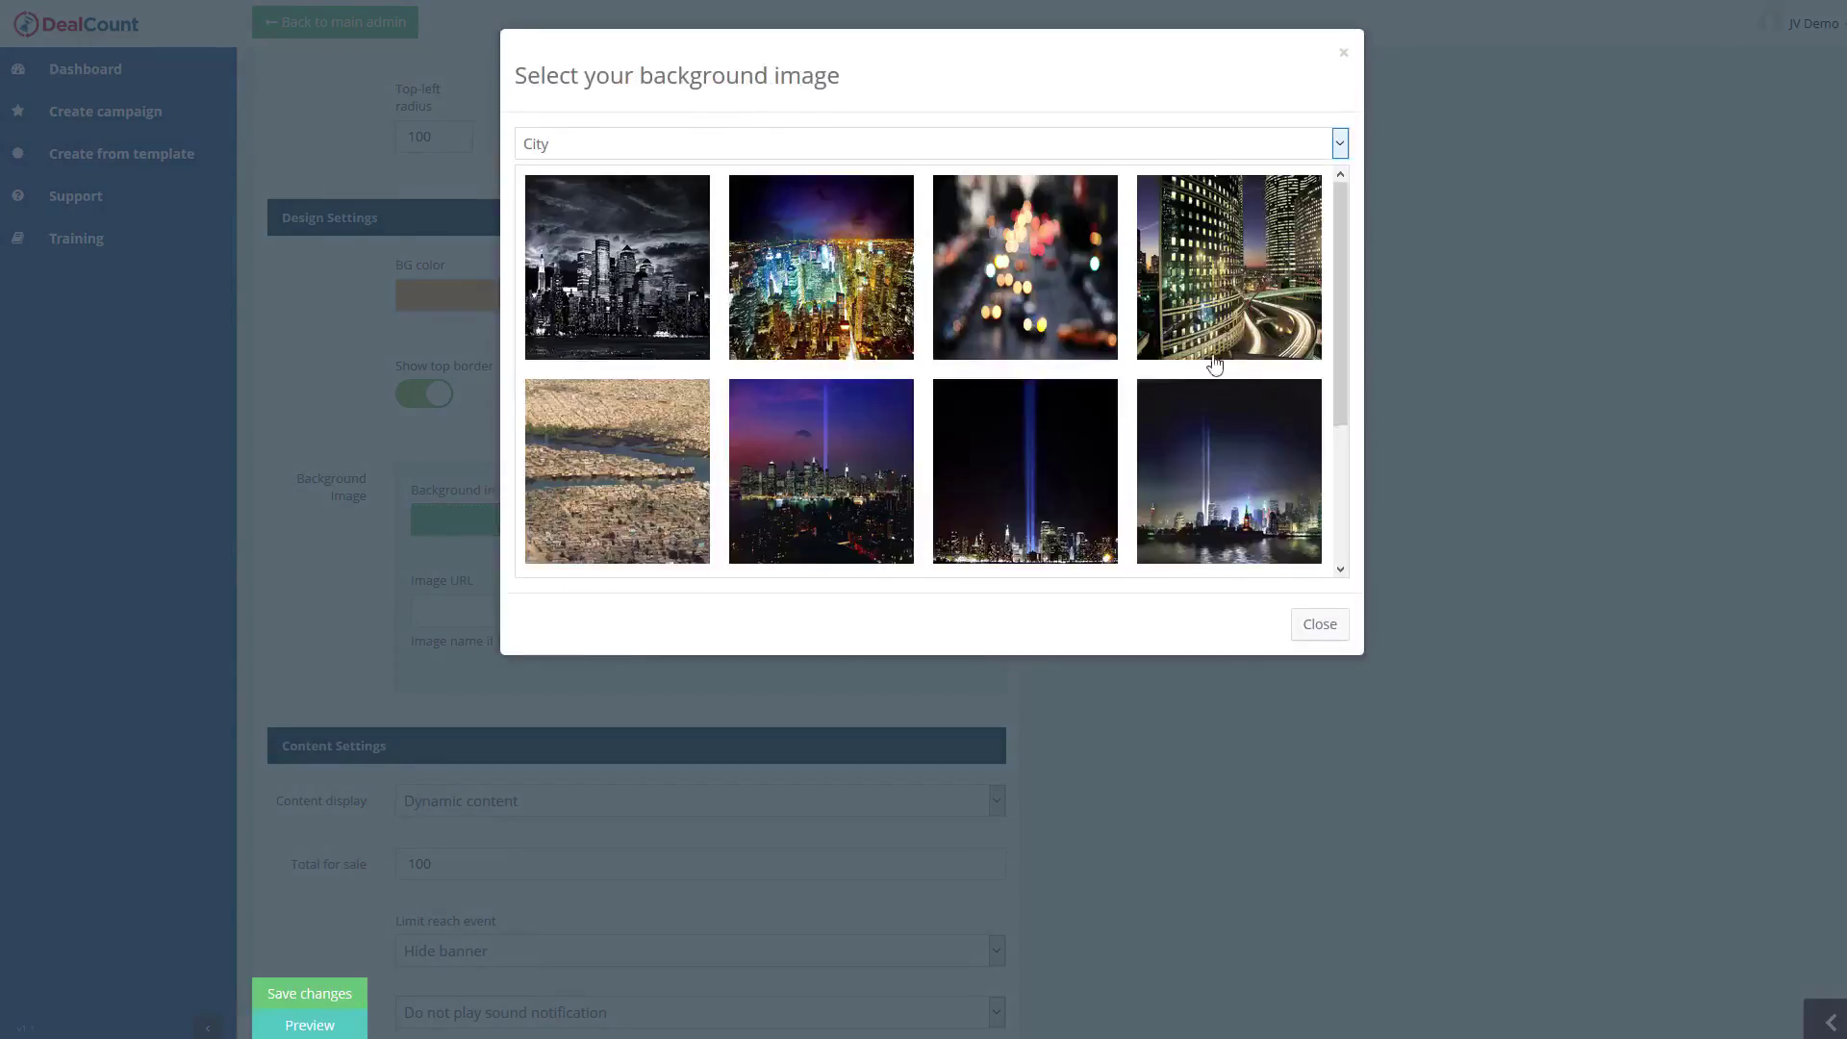
scroll(1208, 392, "down", 3)
left_click(1316, 626)
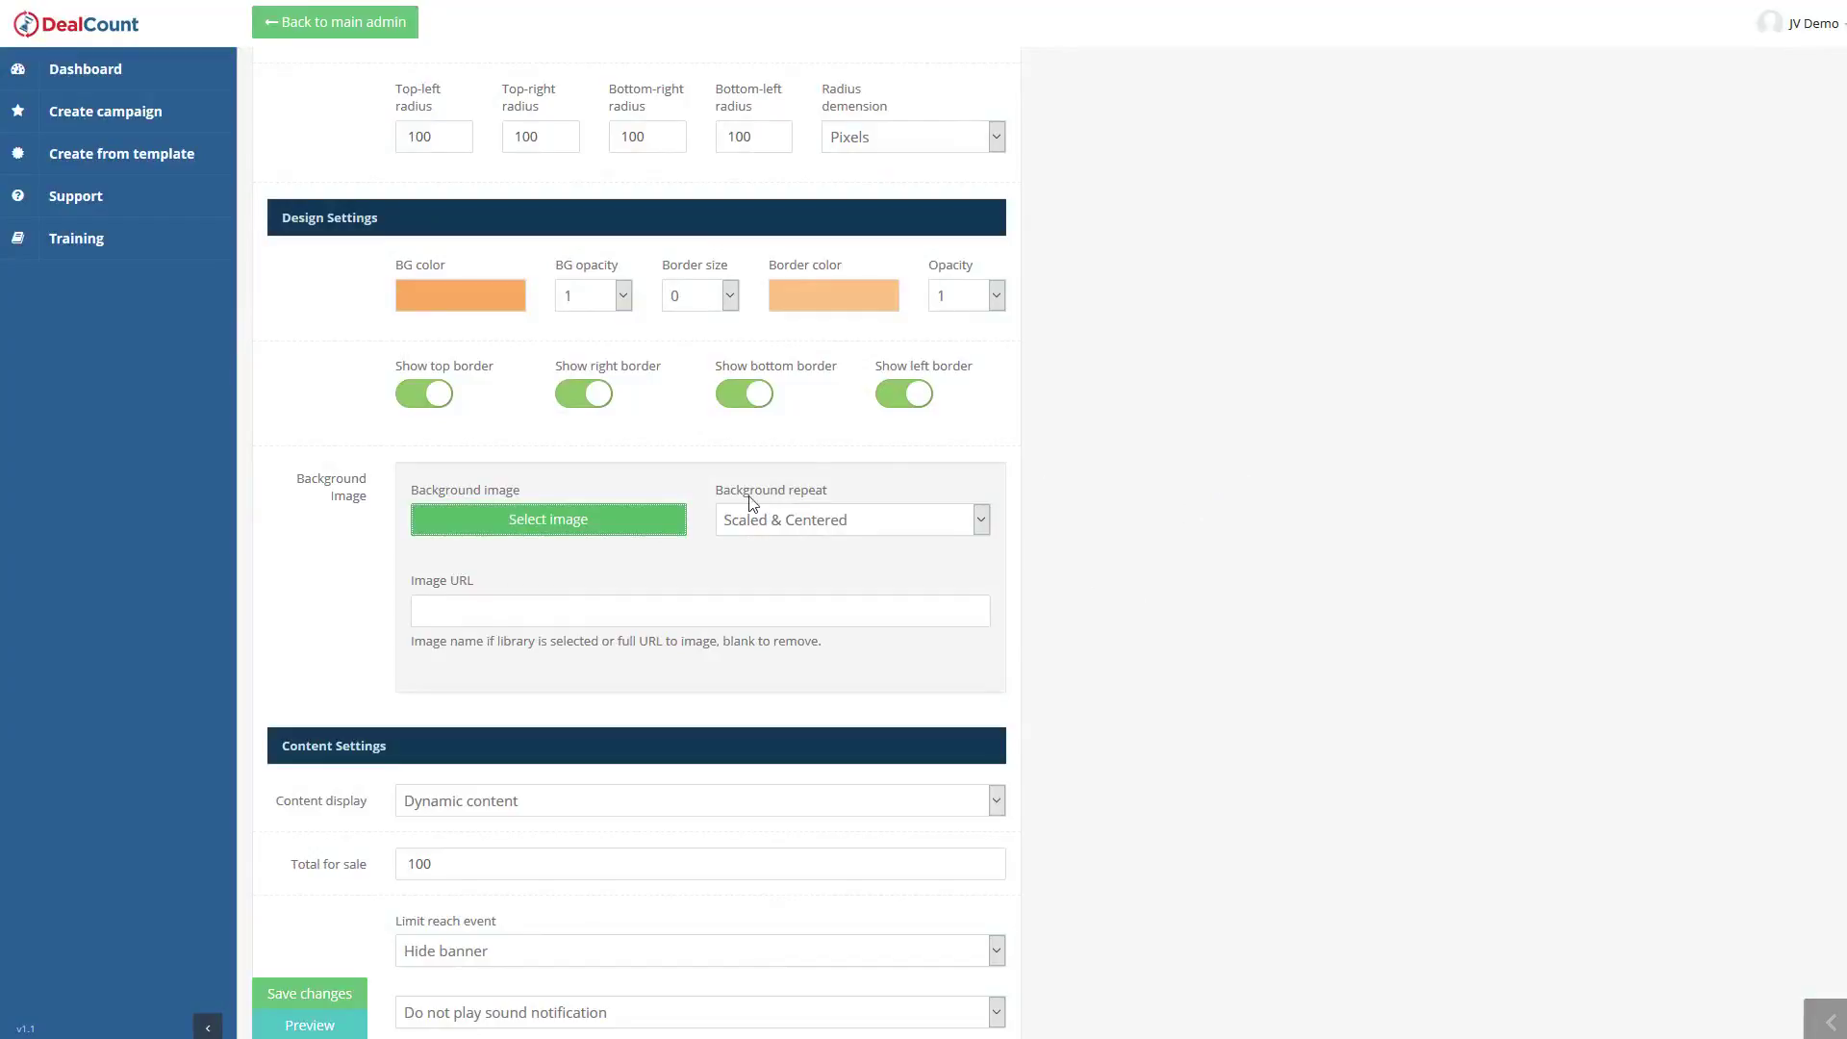
scroll(1081, 532, "down", 2)
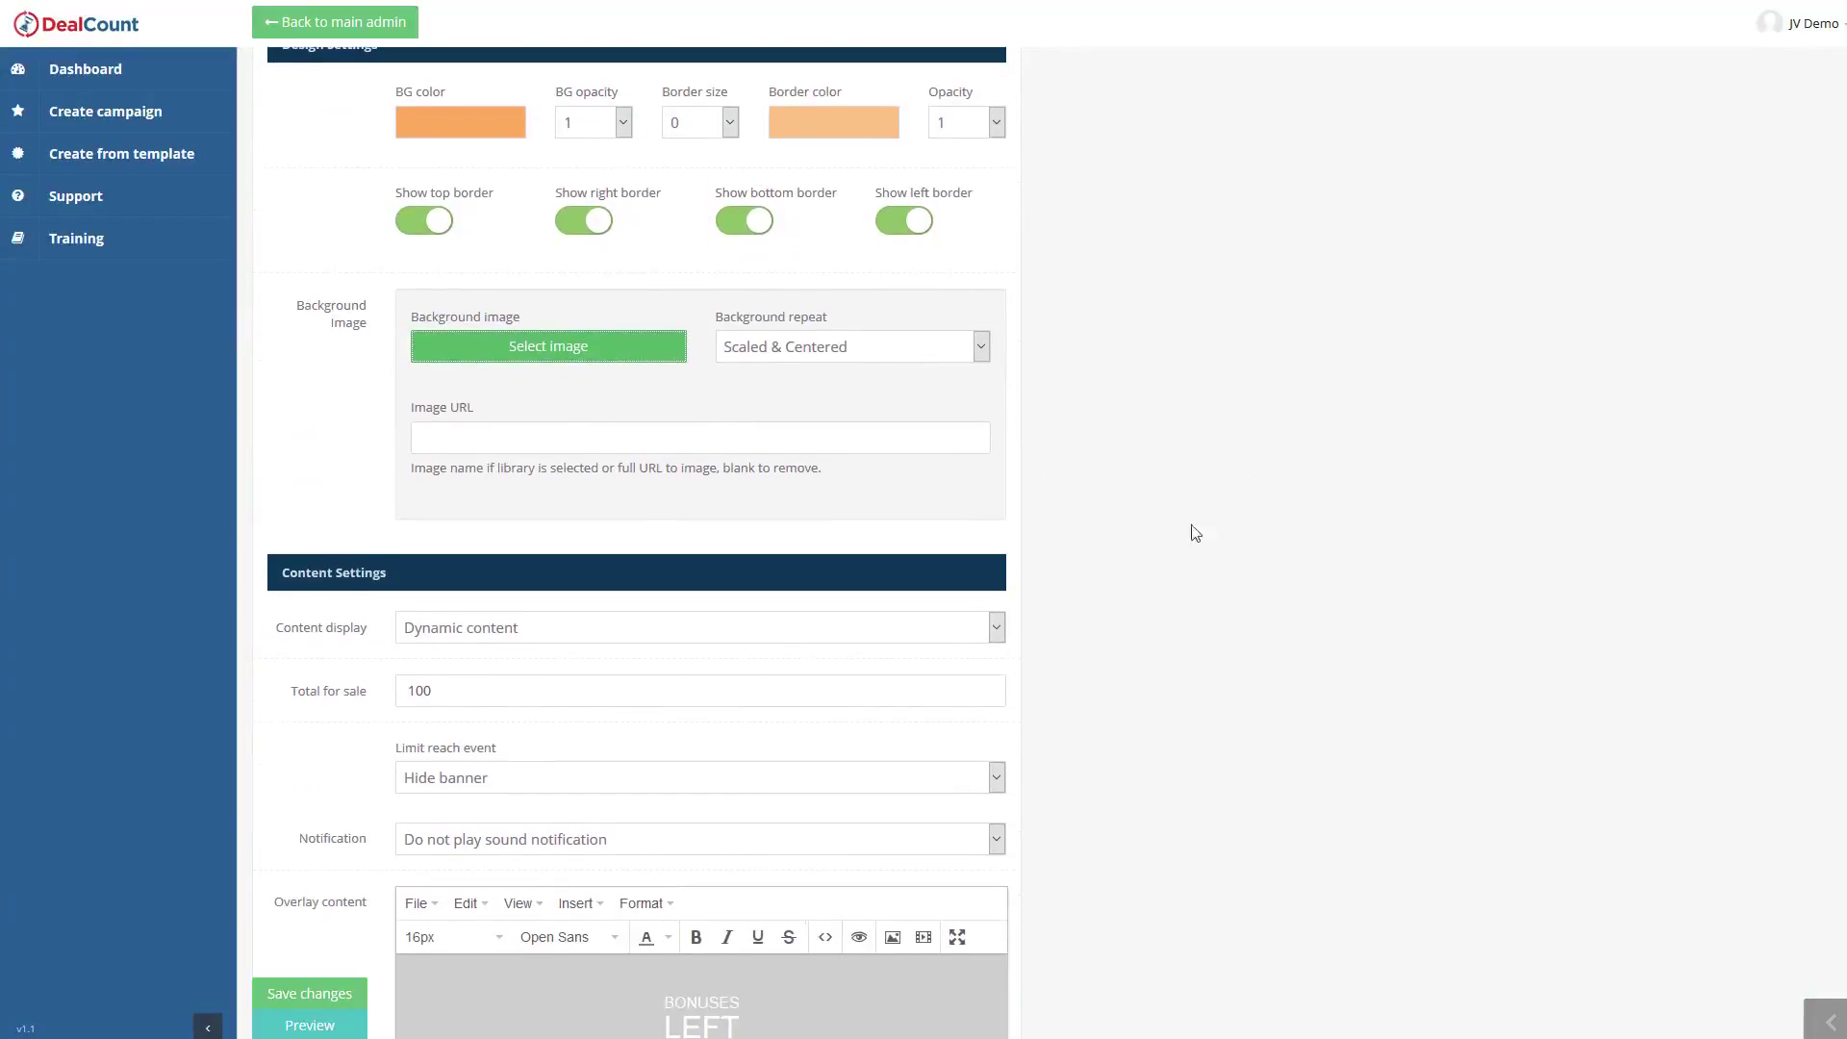
scroll(1092, 507, "down", 3)
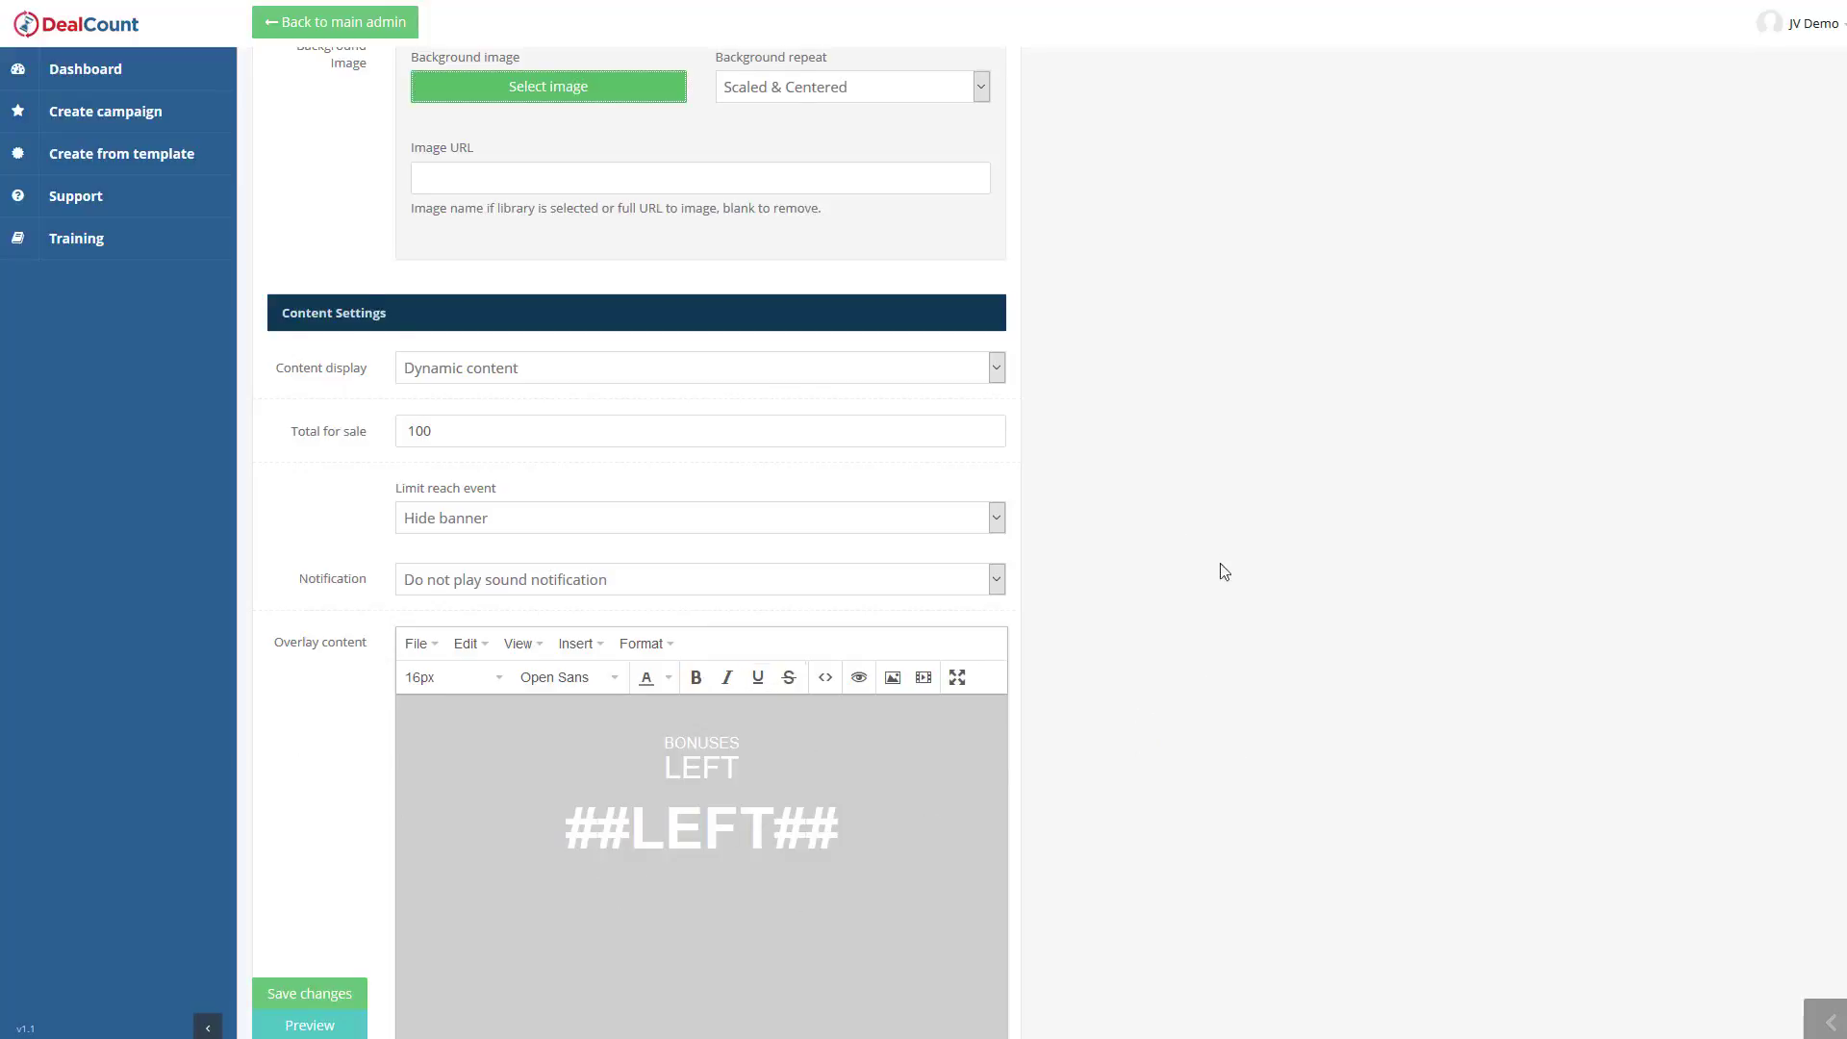
scroll(1226, 563, "down", 1)
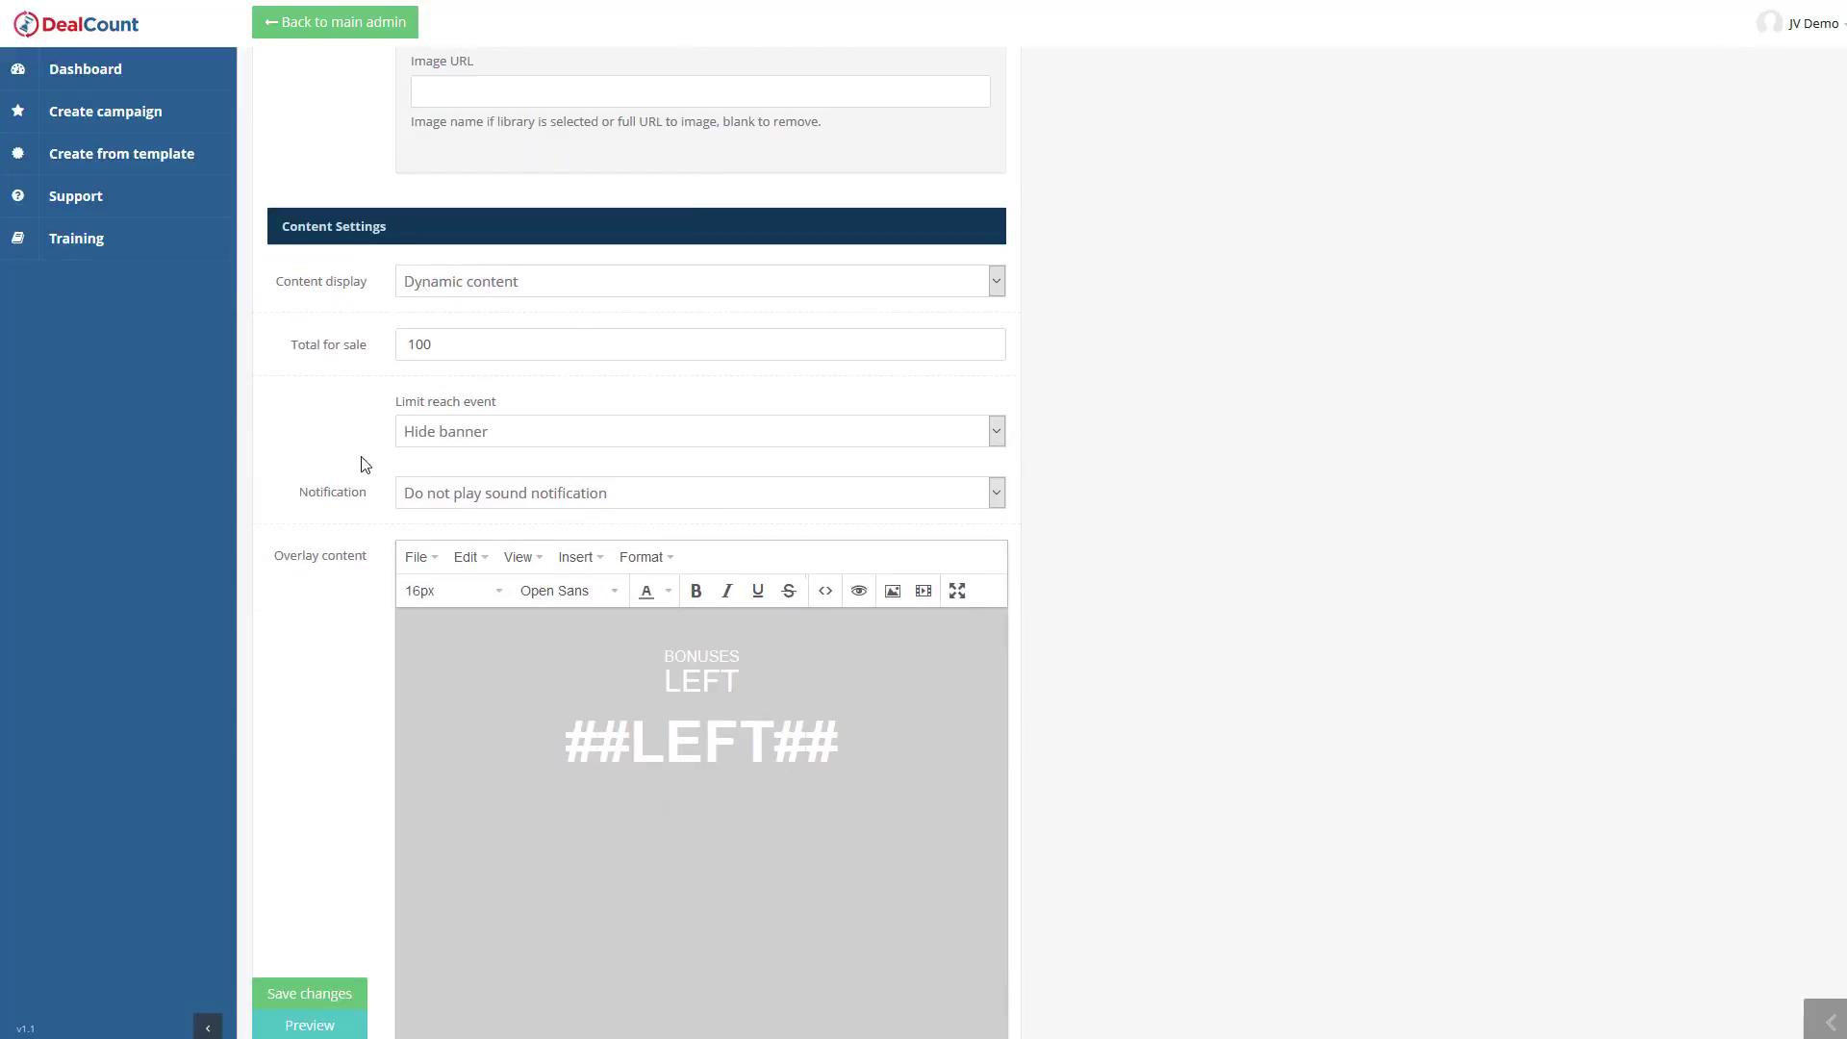
left_click(432, 439)
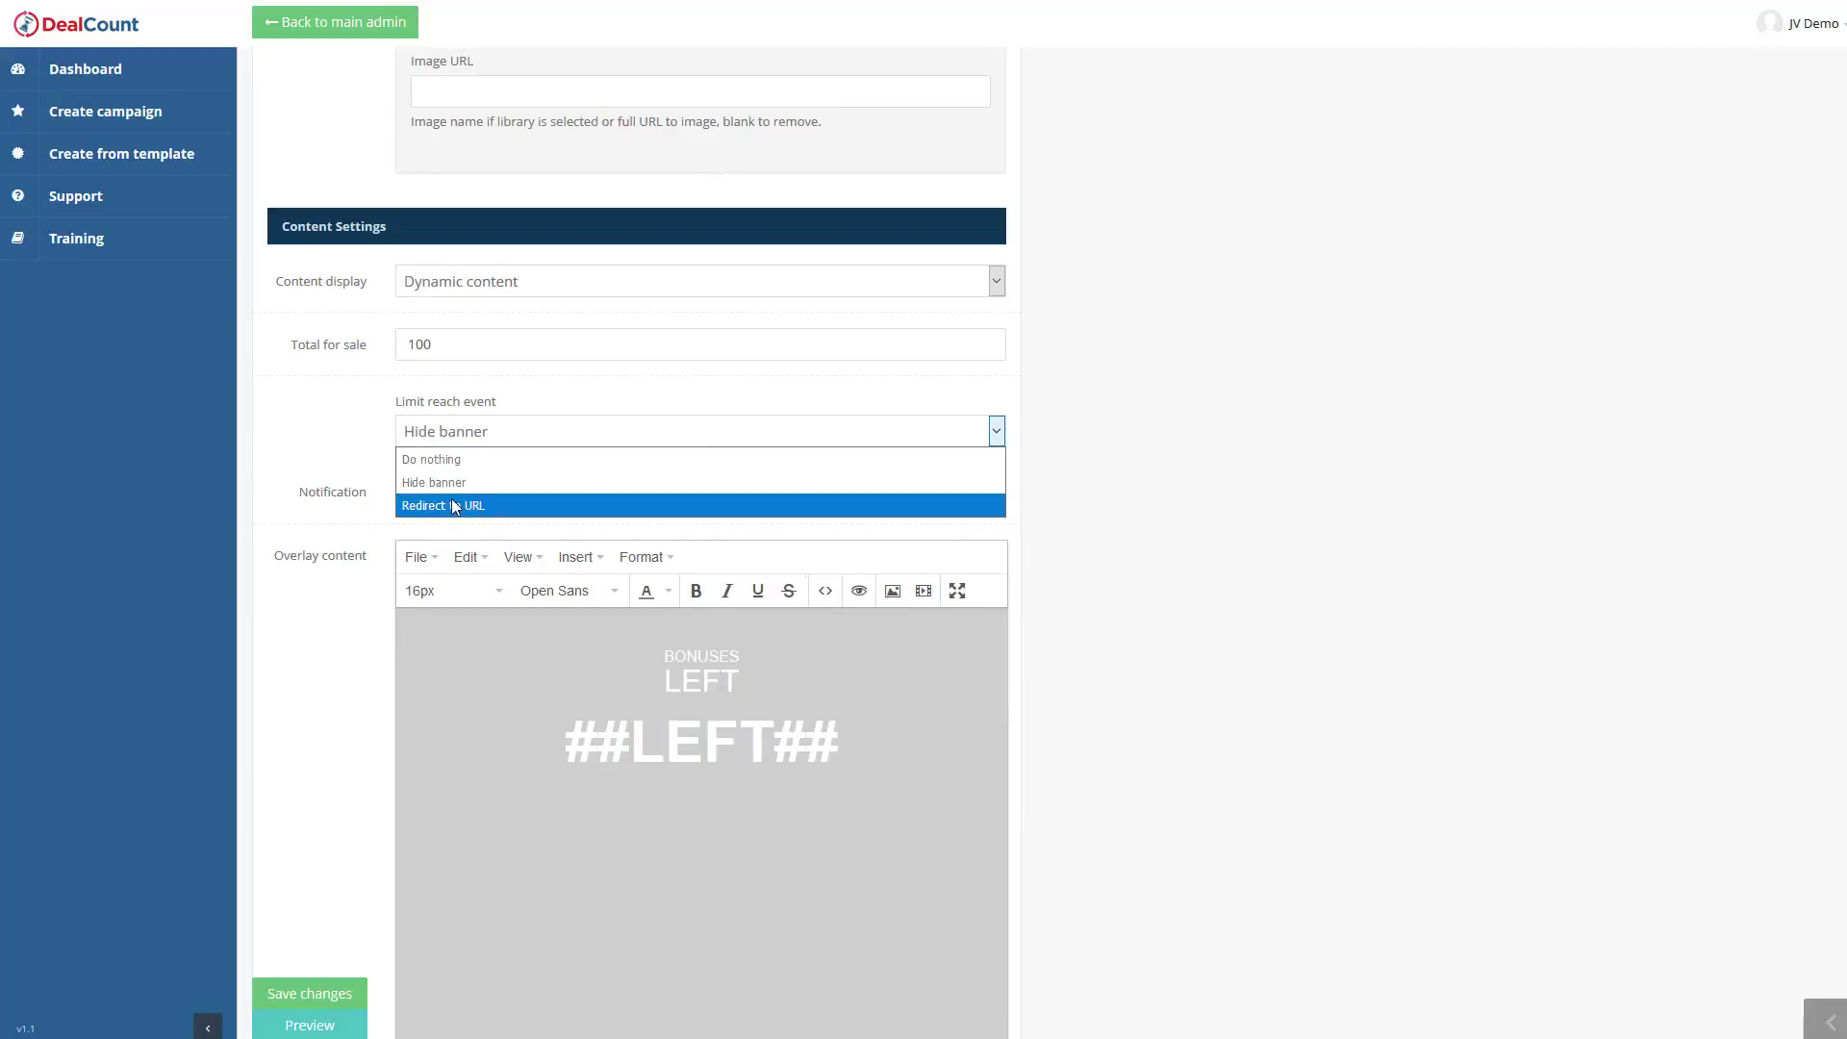
left_click(344, 456)
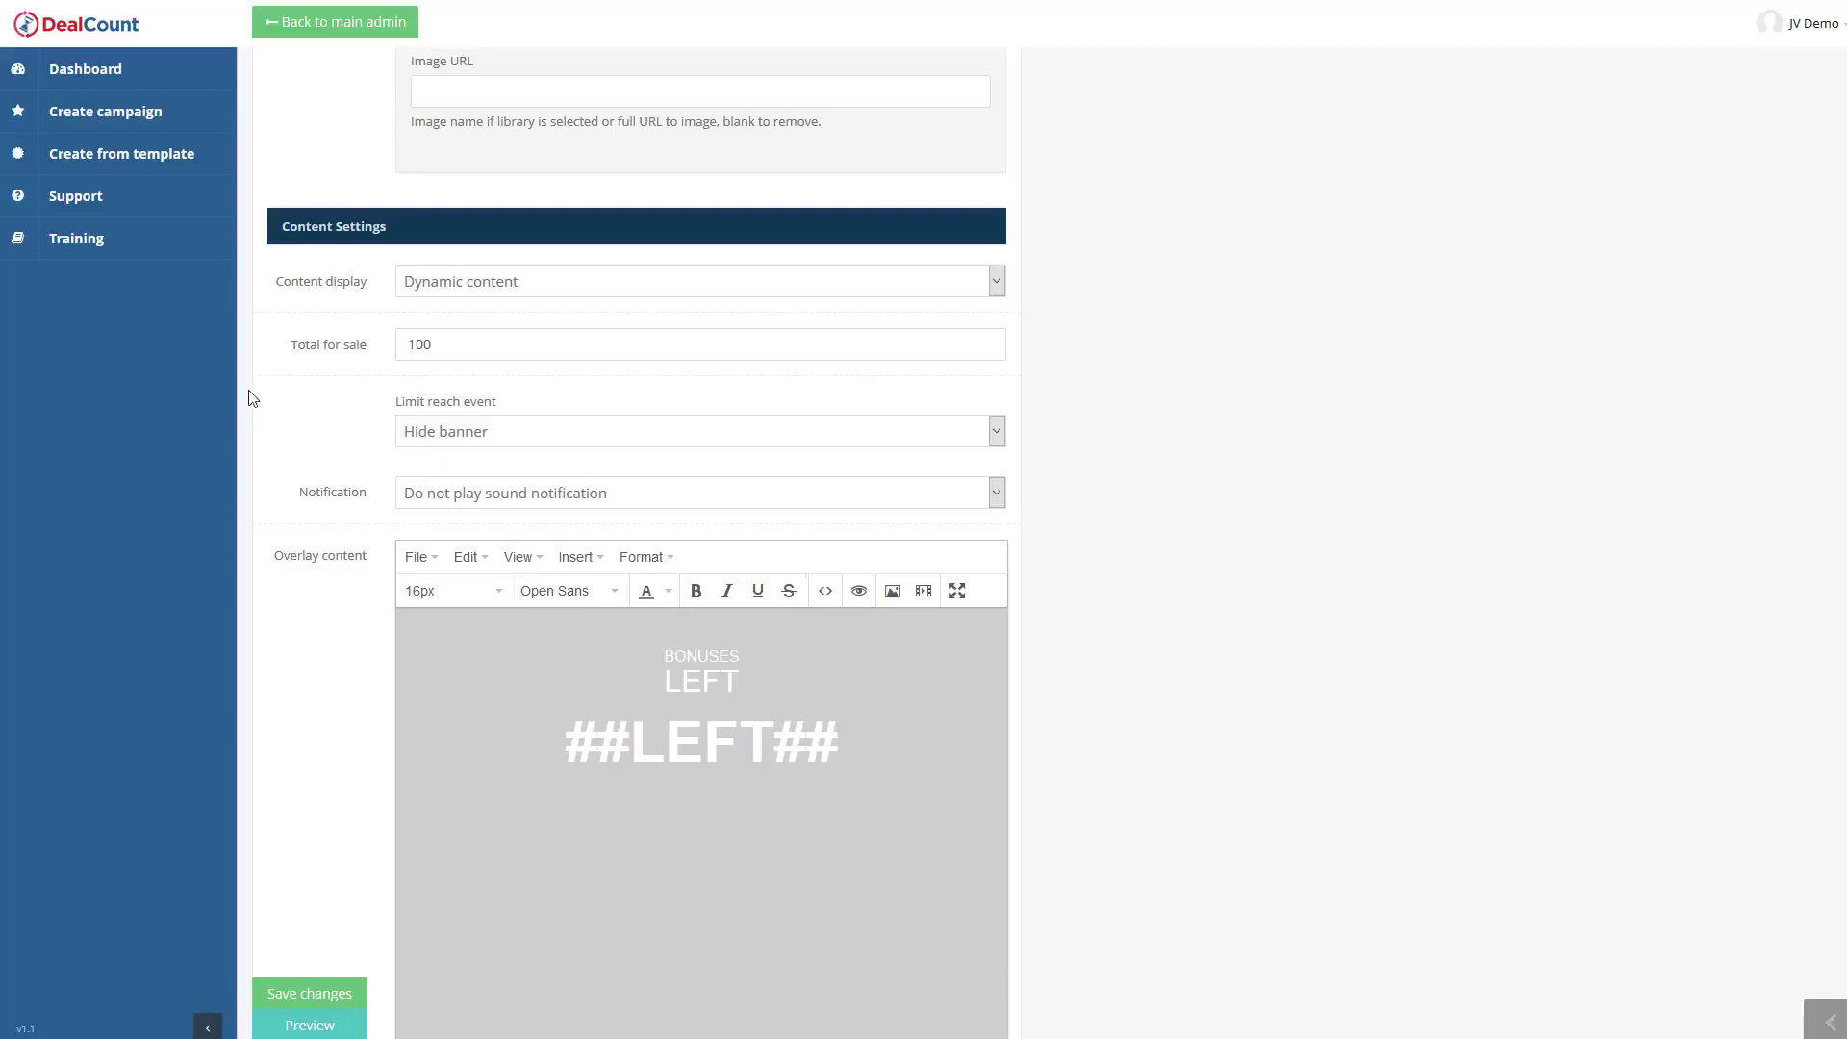
Step: Set the notification to the library's Pin sound and preview it
left_click(450, 499)
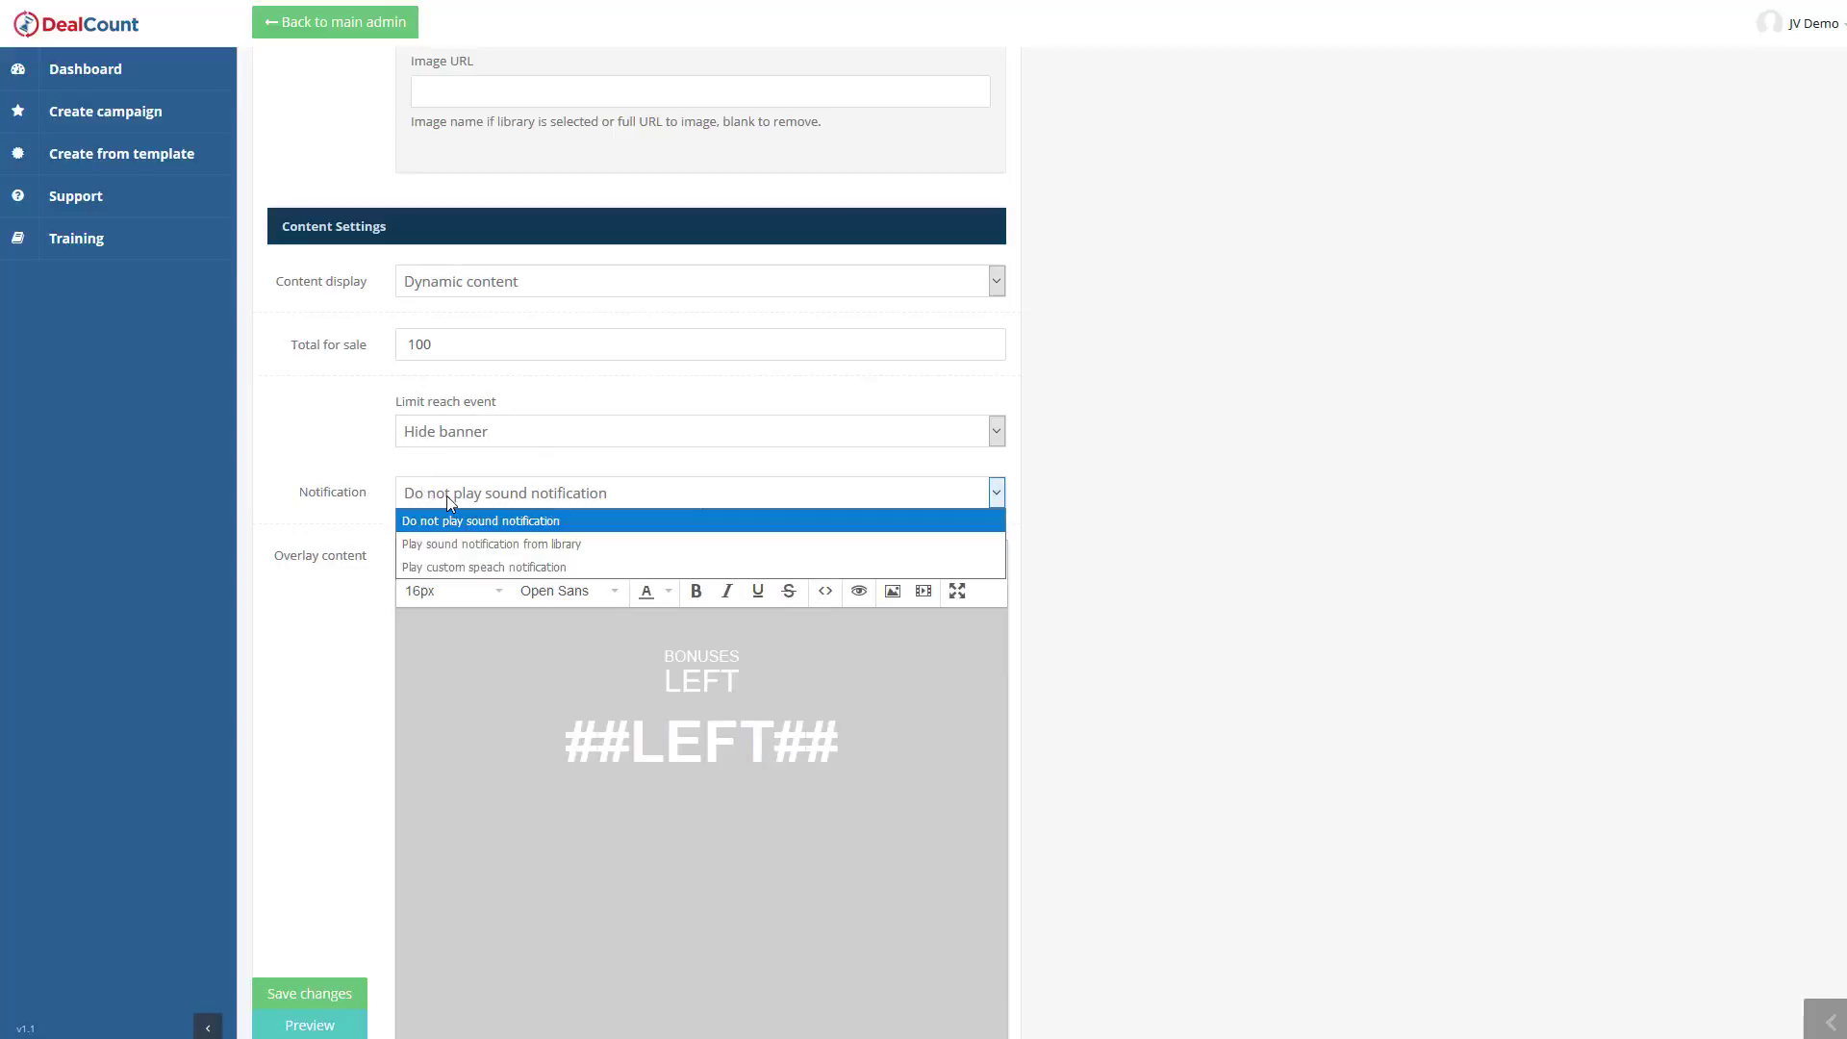
left_click(509, 548)
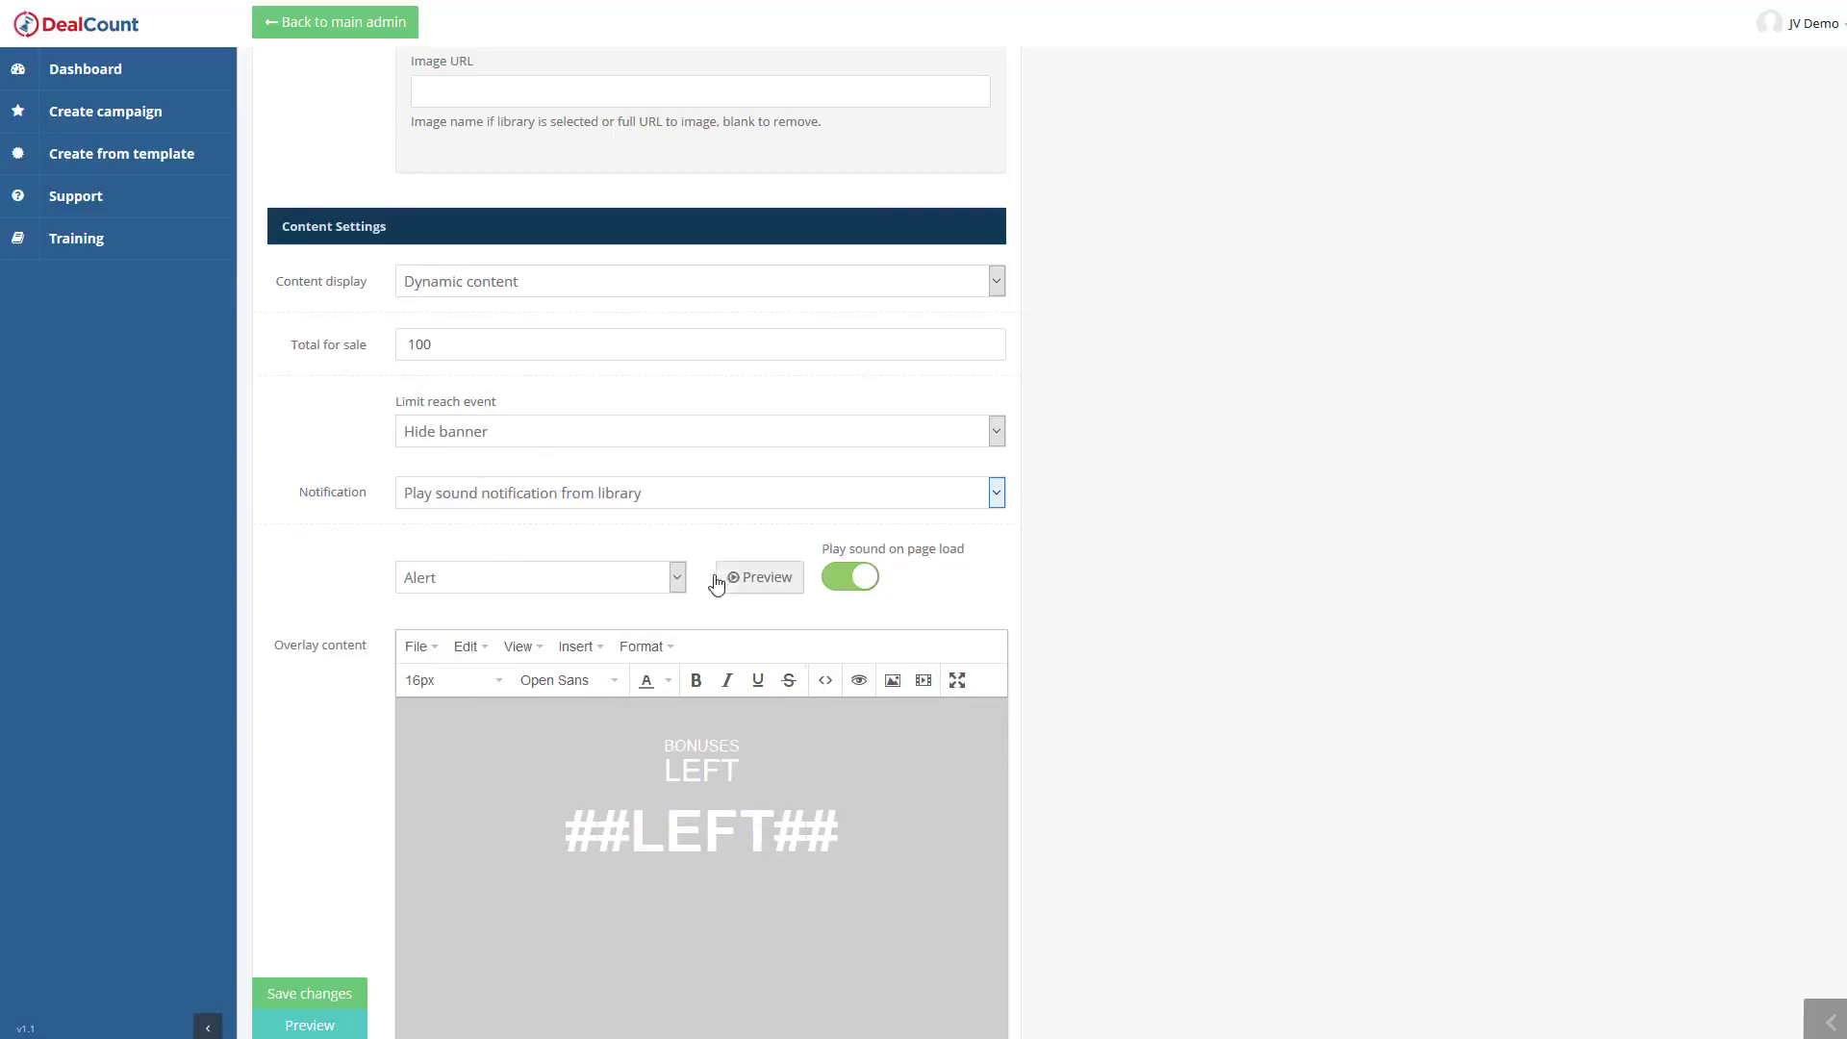
left_click(673, 579)
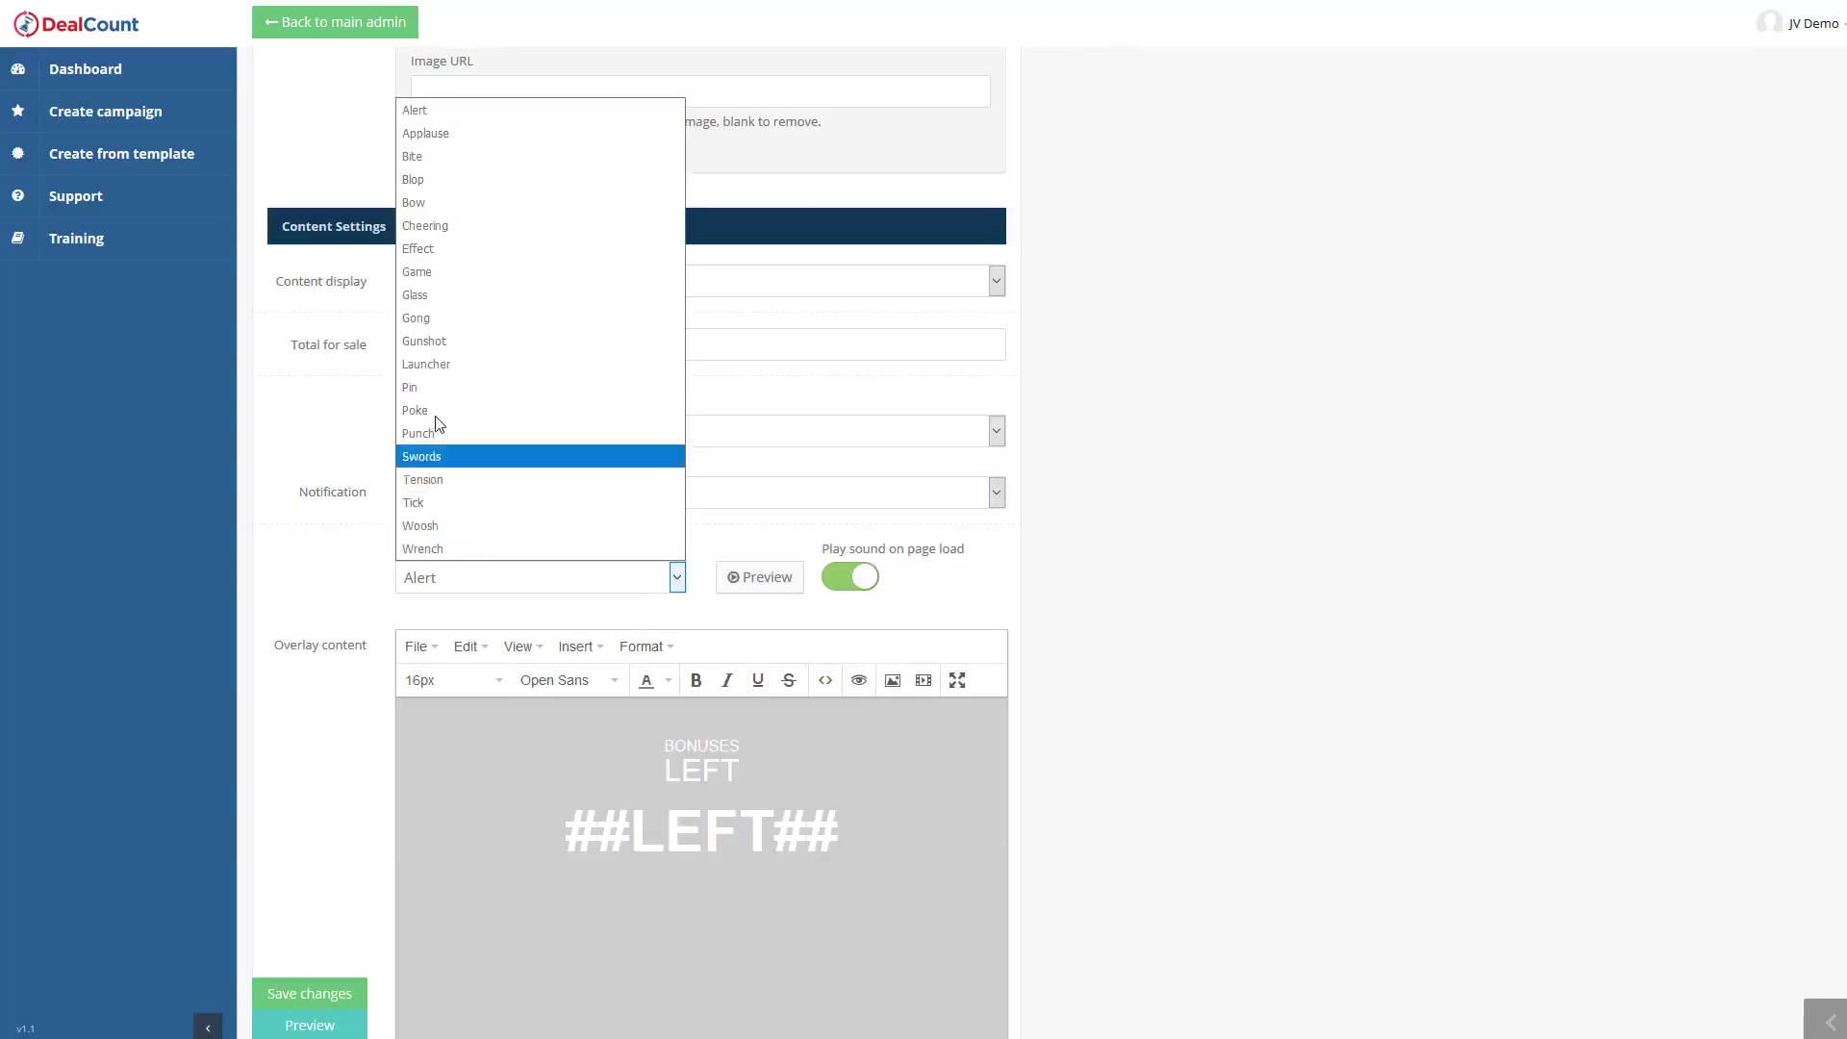
left_click(444, 386)
left_click(770, 585)
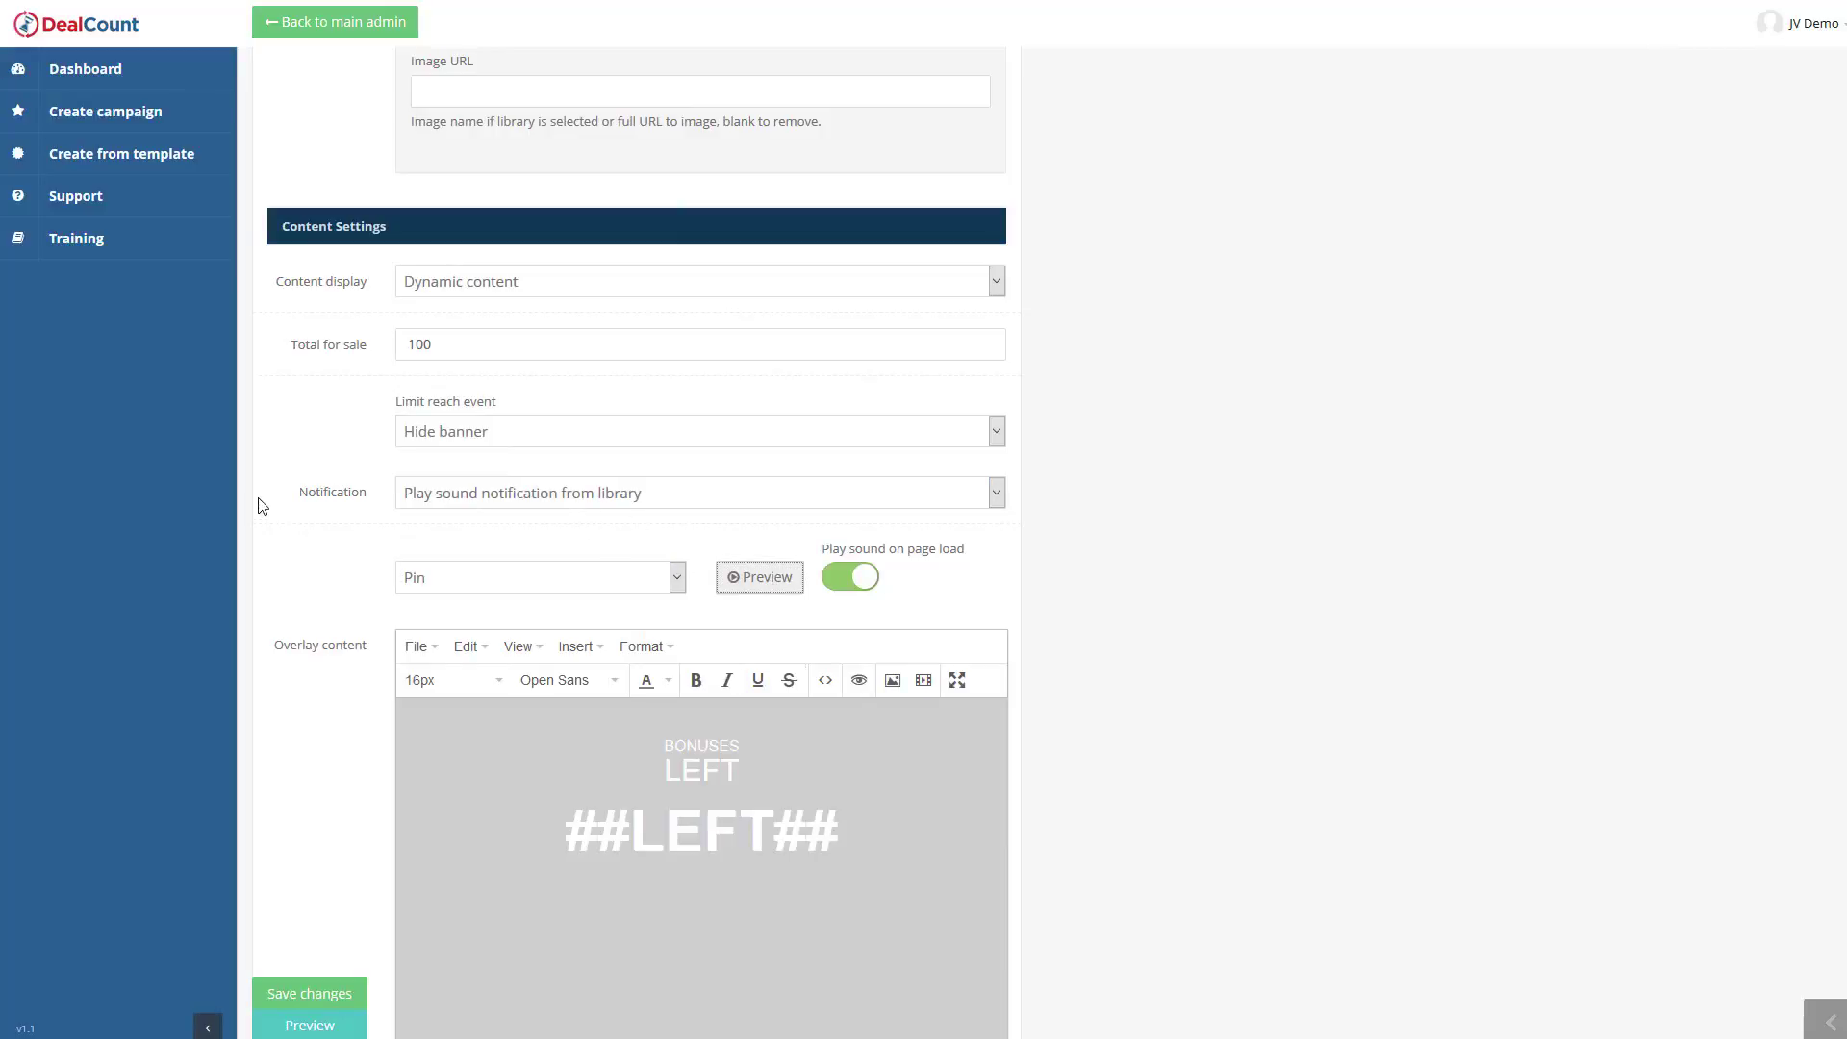
Step: Switch the notification to a custom speech notification and review its TOTAL token help text
left_click(469, 500)
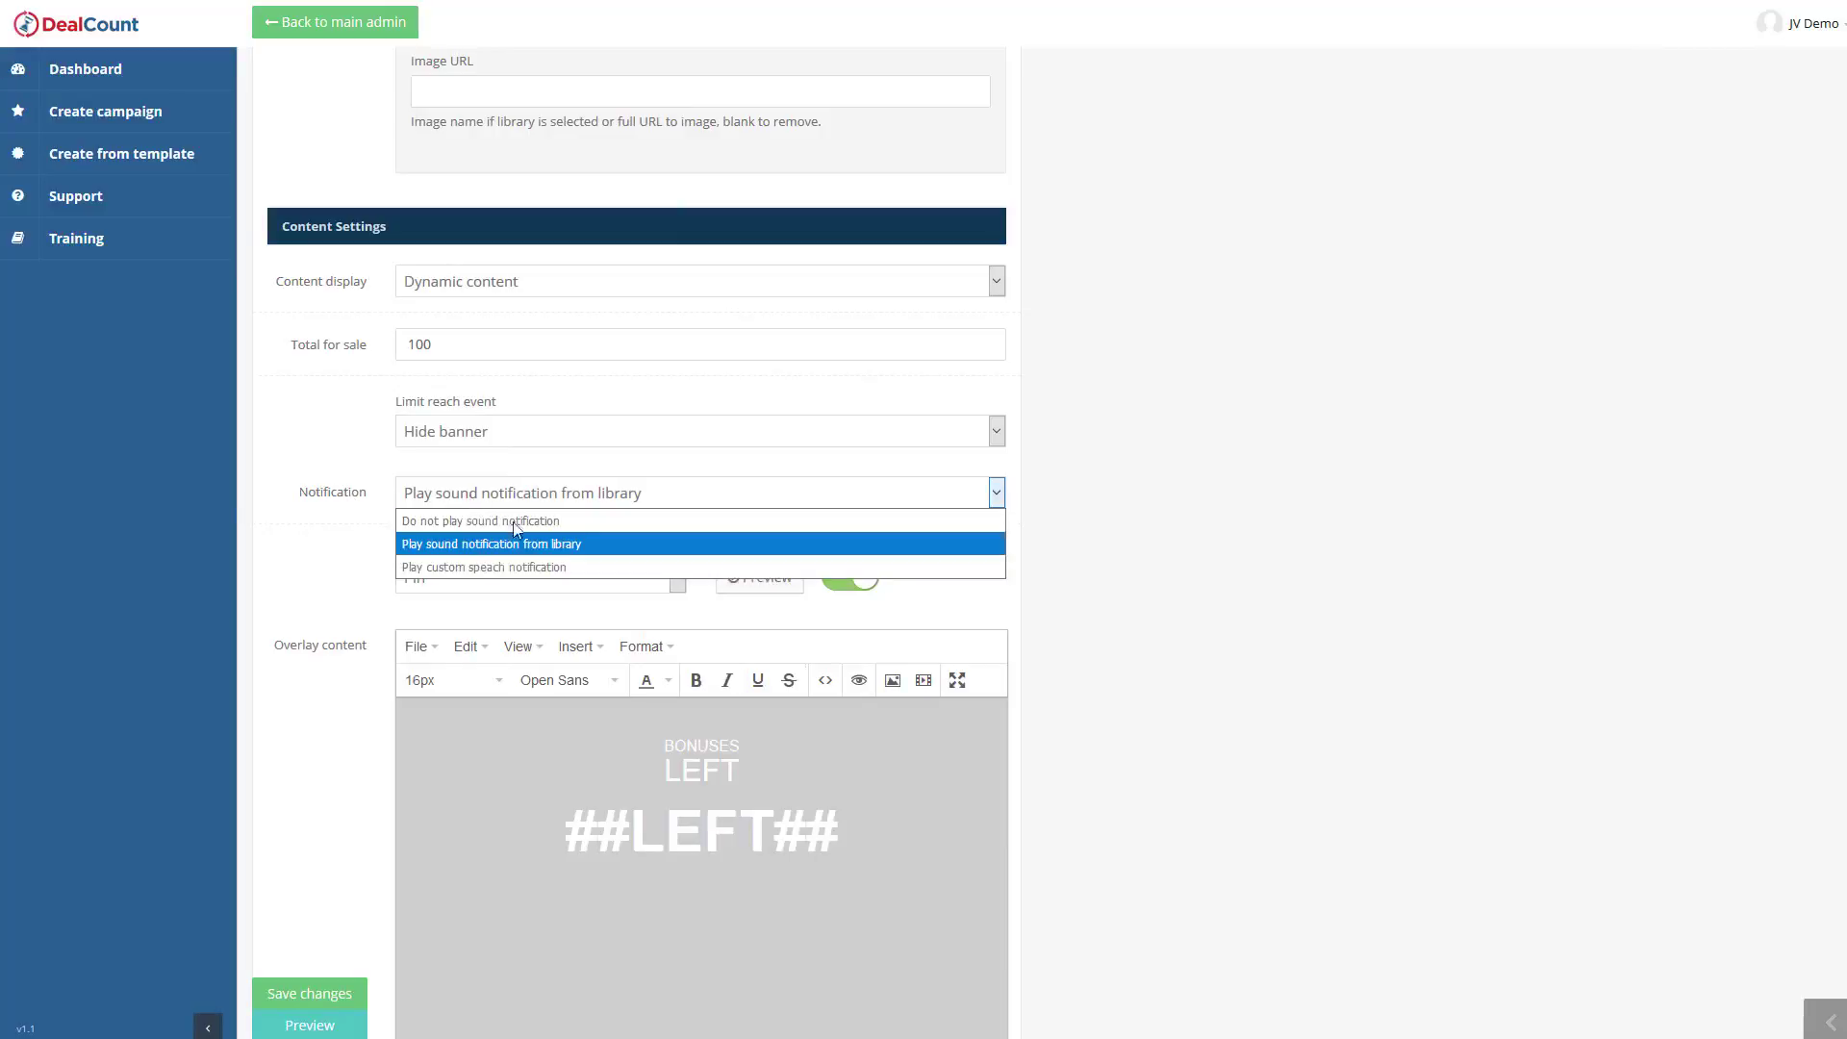
left_click(493, 566)
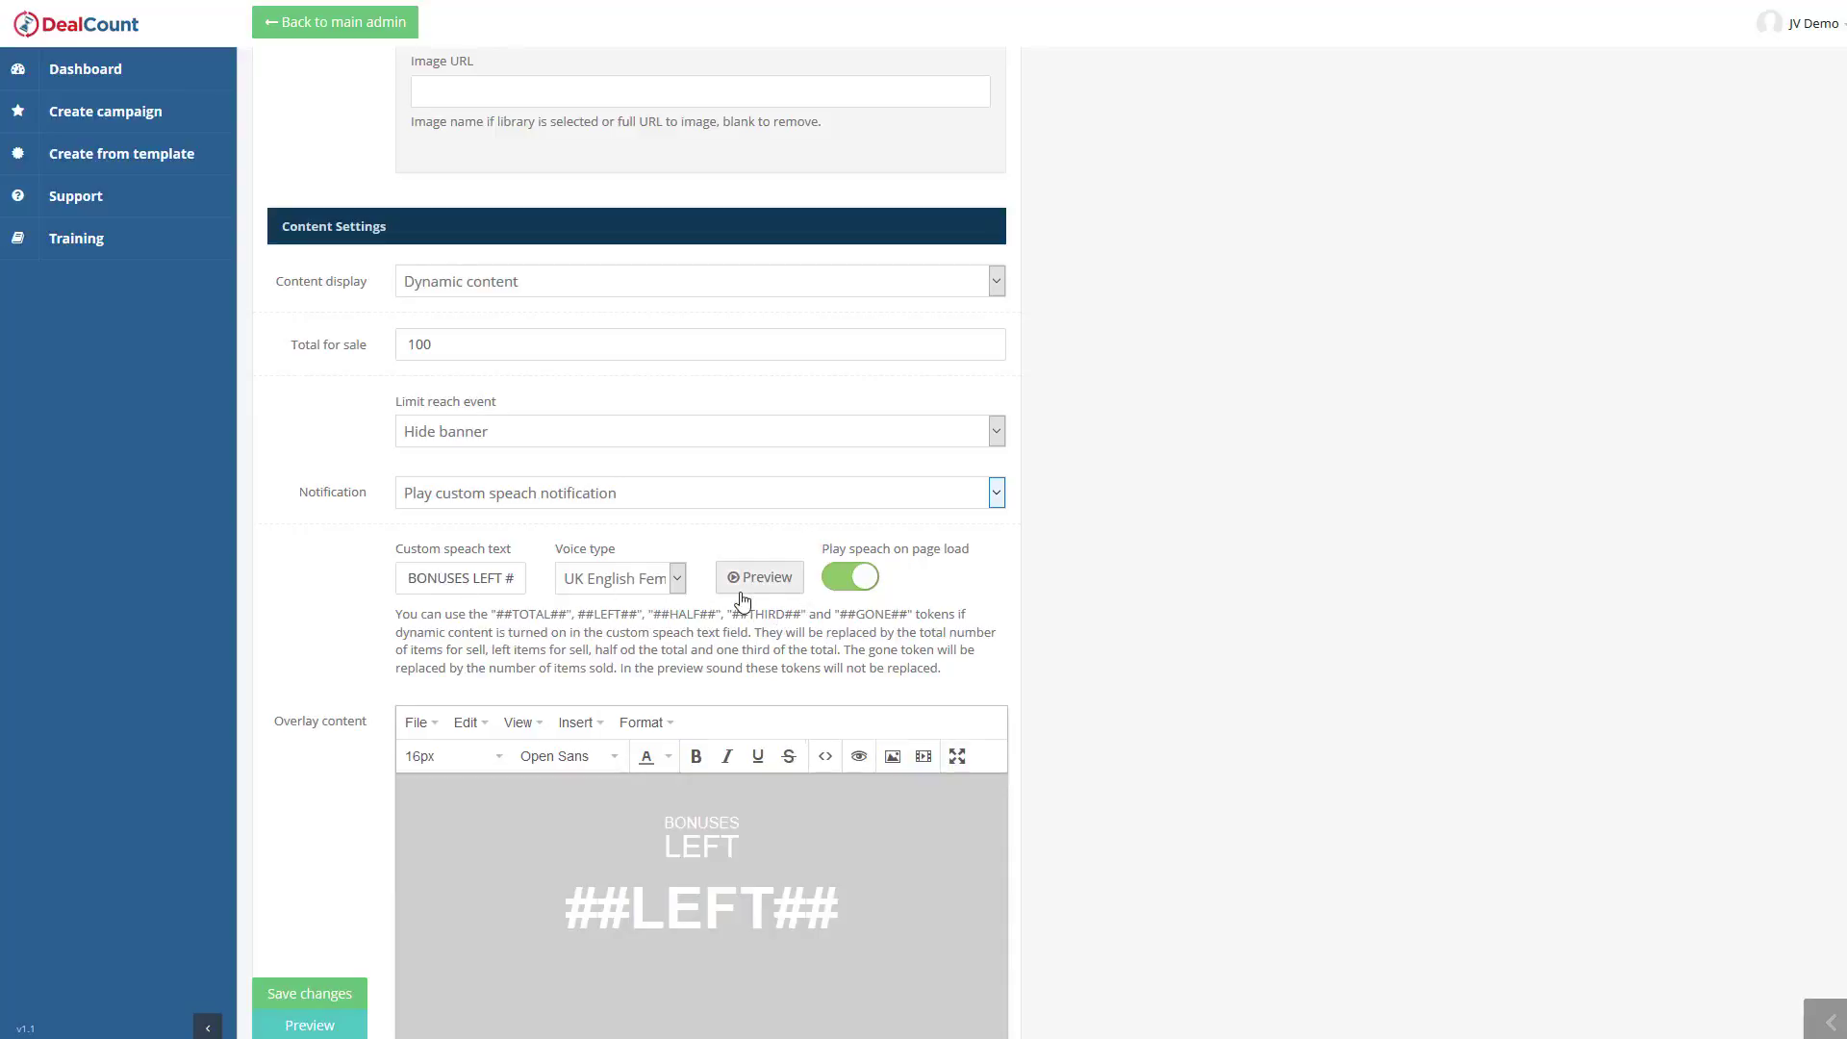
left_click_drag(510, 614, 543, 614)
left_click(542, 613)
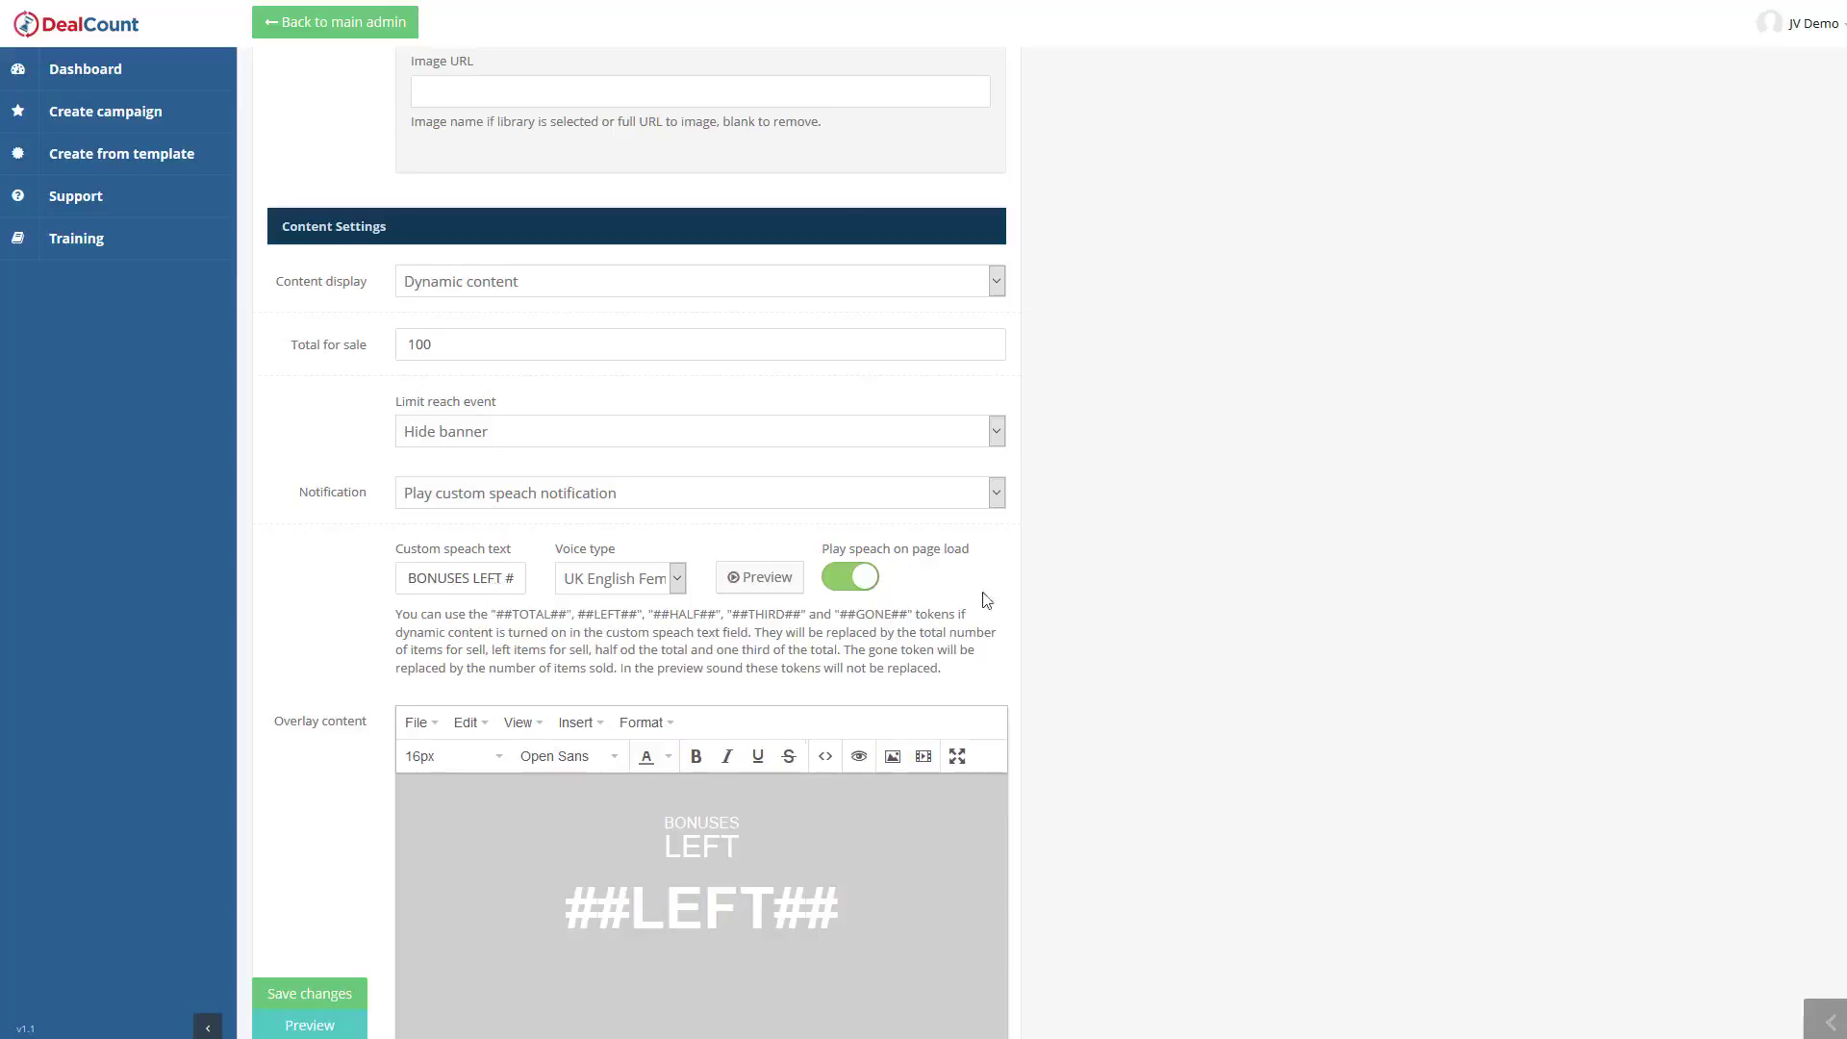
scroll(1007, 593, "down", 1)
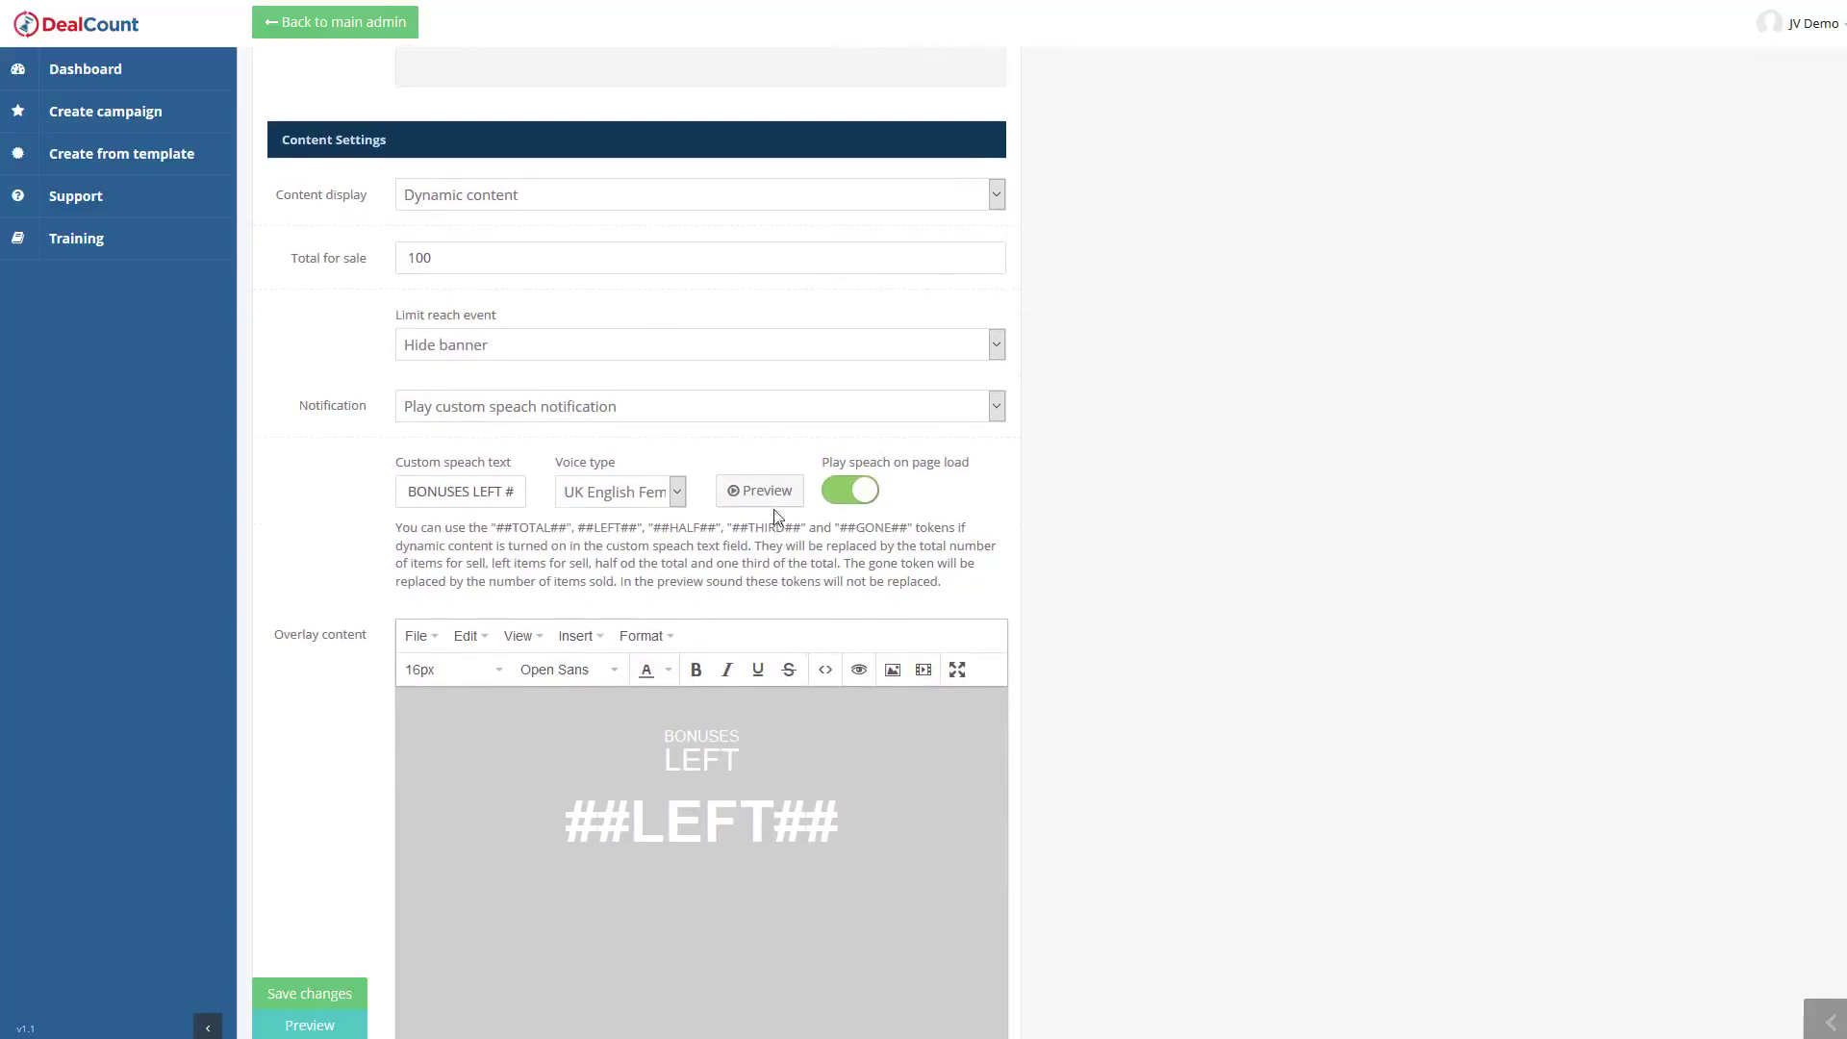
scroll(363, 627, "down", 5)
scroll(395, 639, "up", 6)
scroll(430, 399, "up", 1)
scroll(524, 483, "down", 9)
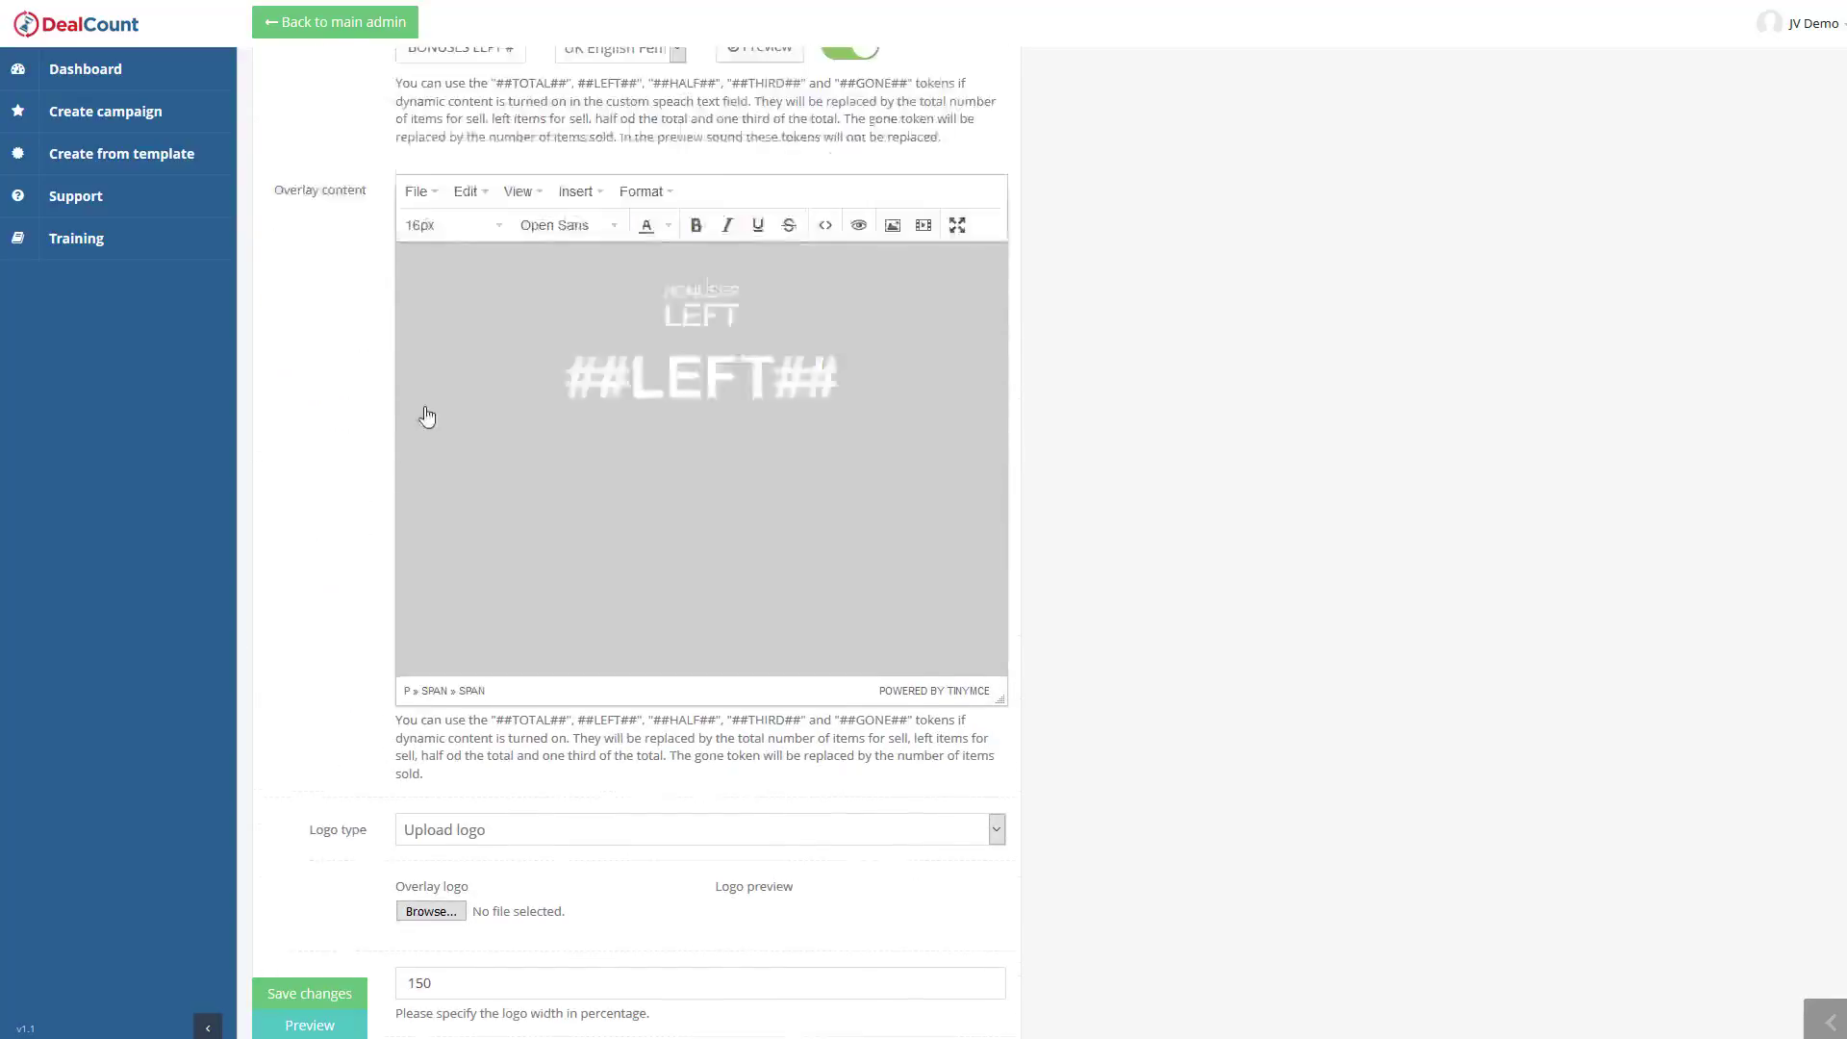
scroll(420, 541, "up", 3)
scroll(426, 414, "up", 4)
Step: Rewrite the speech text to '100 Bonuses available.' ending with 'left.'
left_click(479, 577)
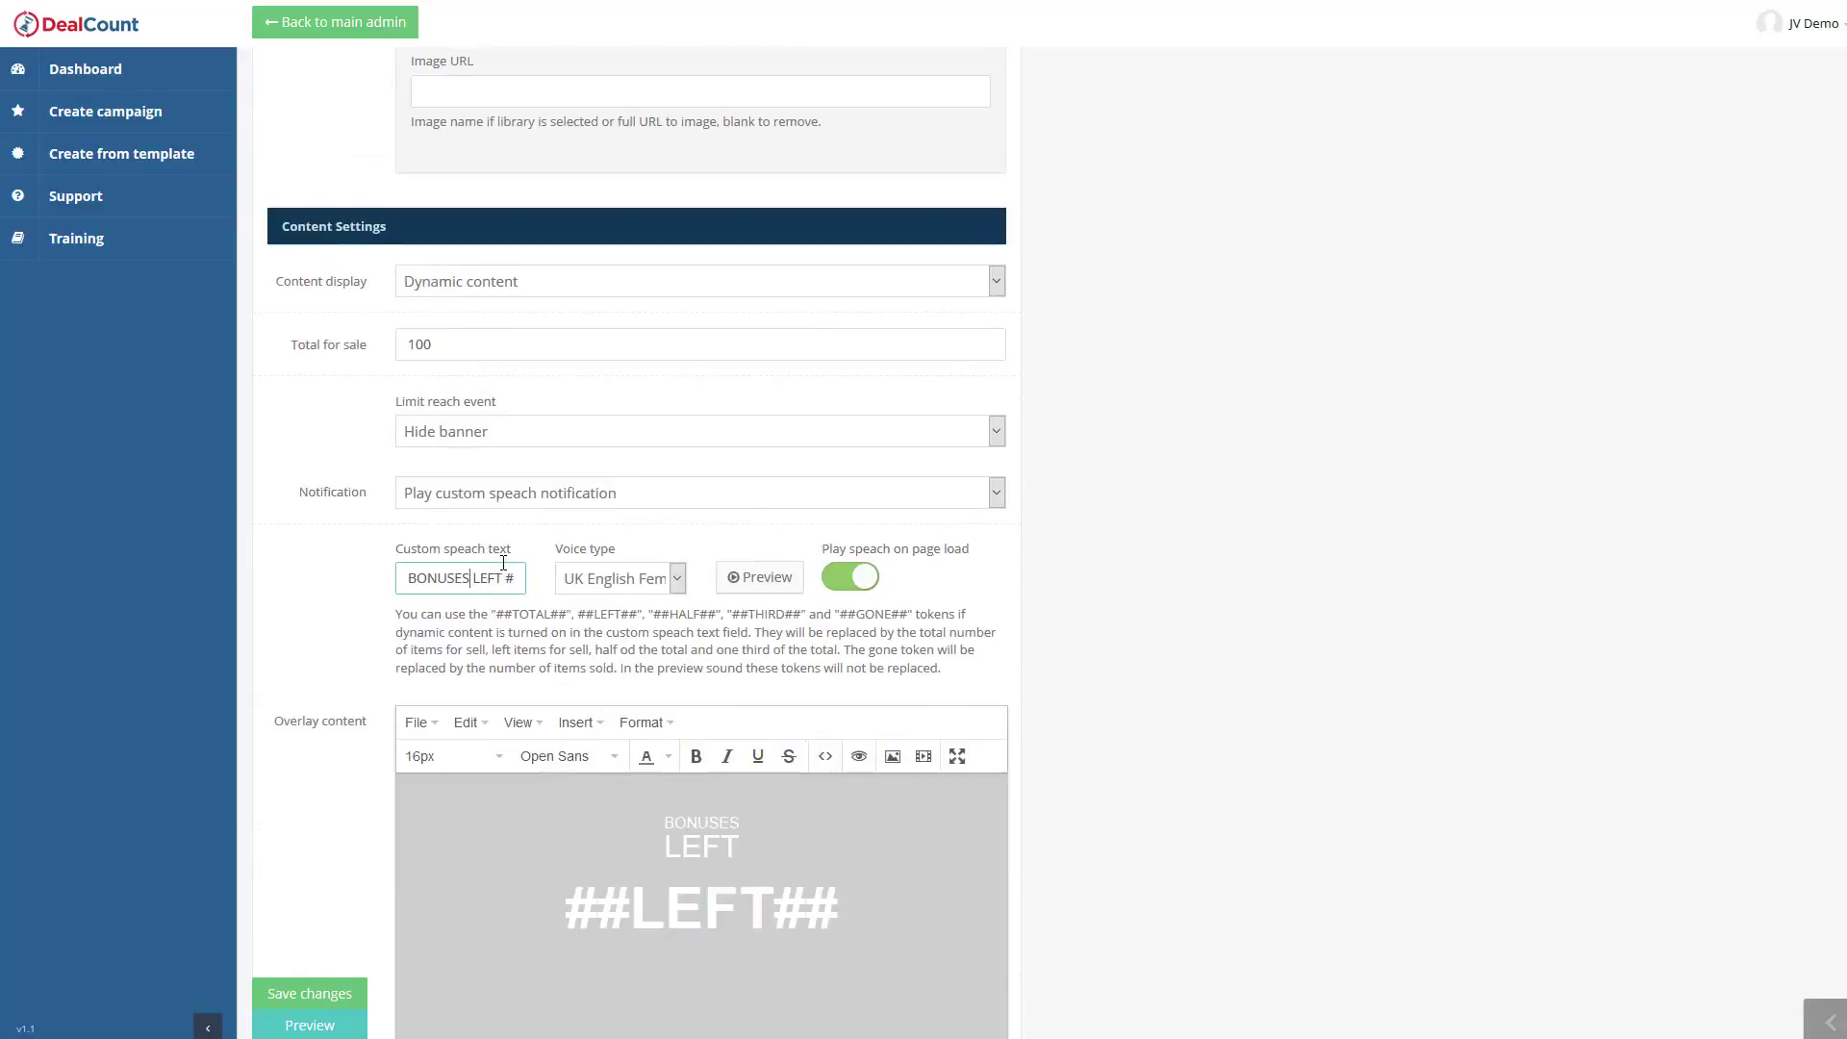
type("100 Bonuses")
type(" available.")
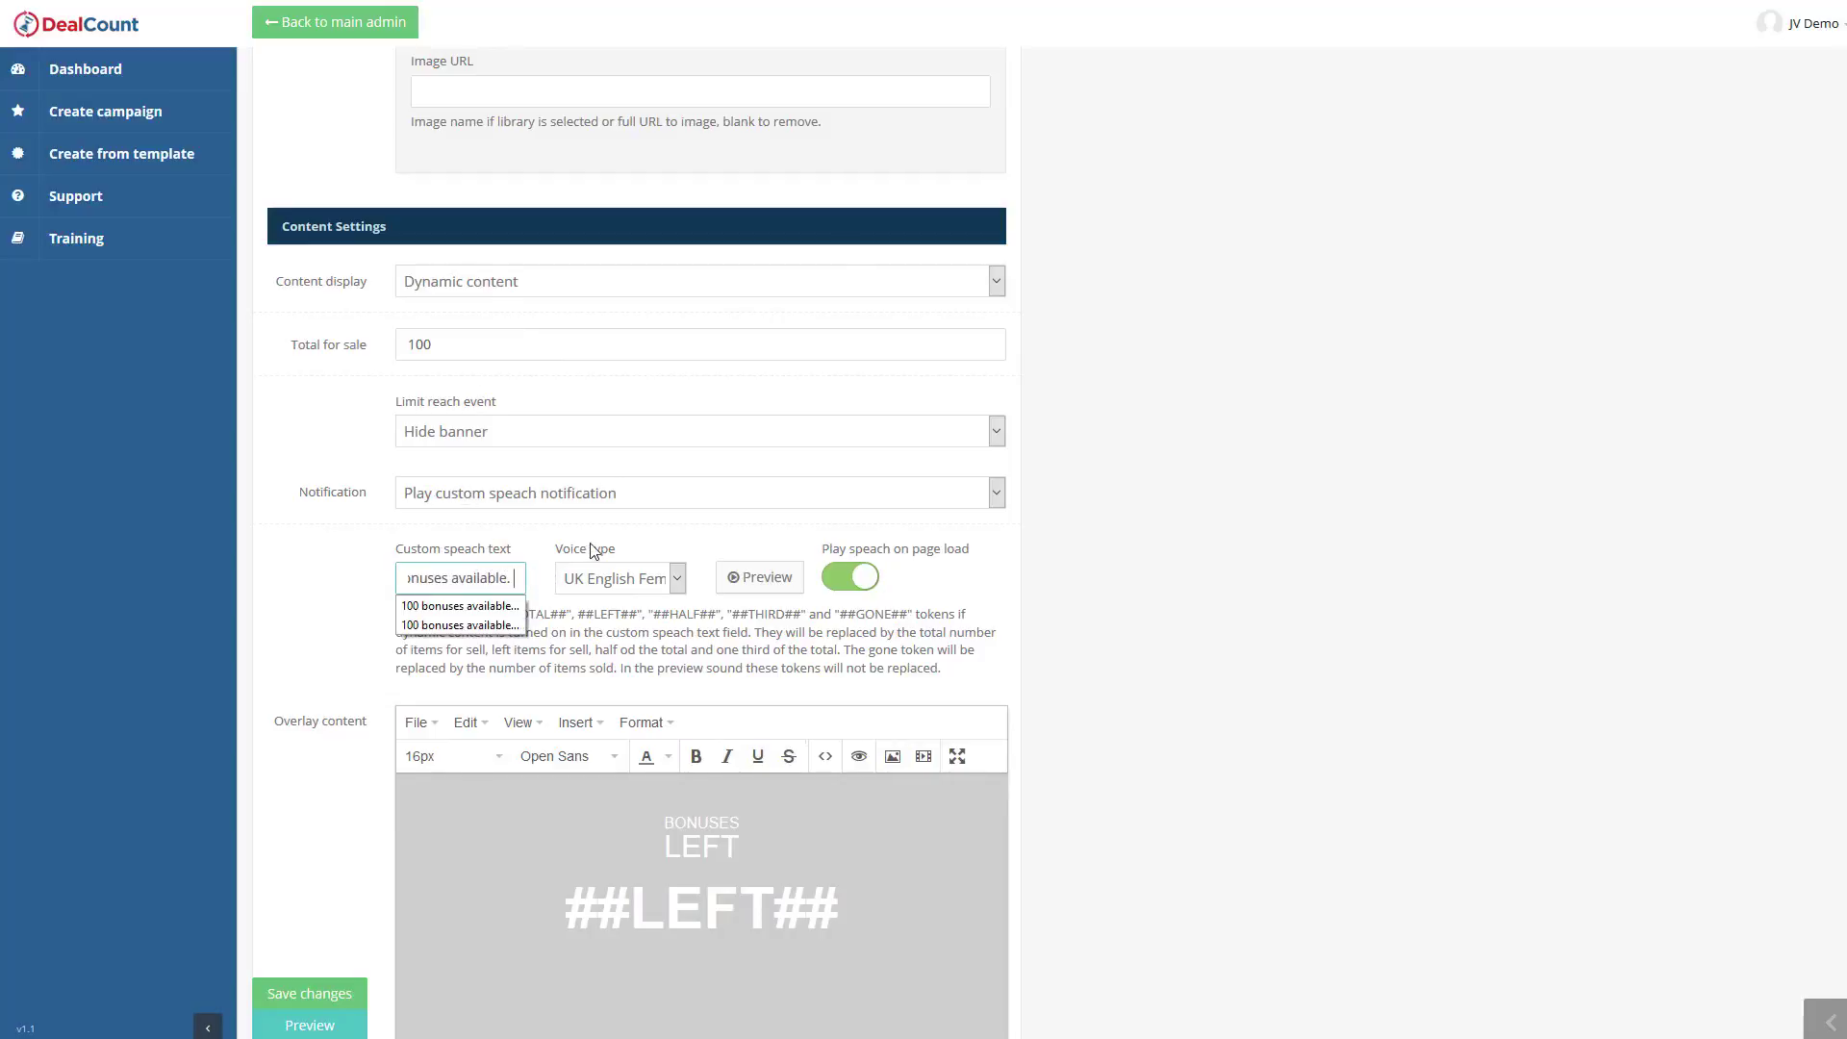
key("Right")
key("Right")
key("Right")
key("Right")
key("Right")
key("Right")
key("Right")
key("Right")
key("Right")
key("Right")
key("Right")
key("Right")
key("Right")
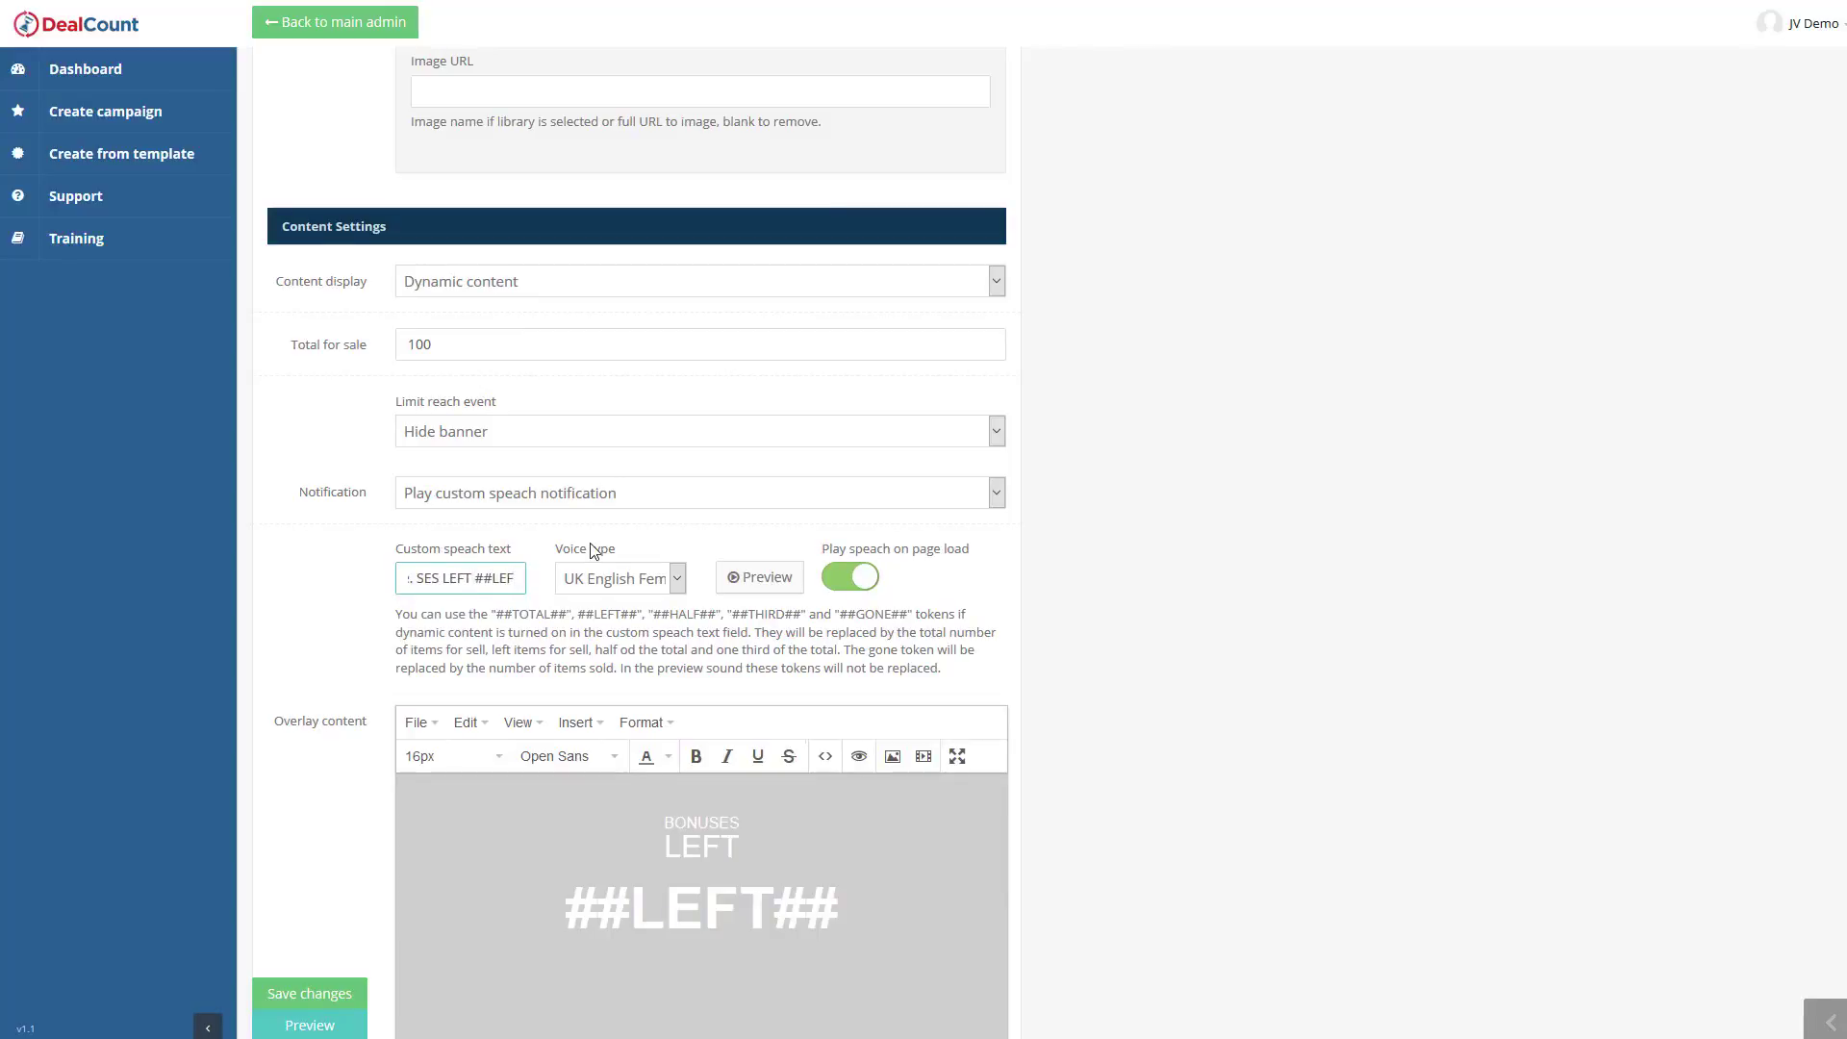
key("BackSpace")
key("BackSpace")
key("BackSpace")
key("BackSpace")
key("BackSpace")
key("BackSpace")
key("BackSpace")
key("BackSpace")
key("BackSpace")
key("BackSpace")
key("BackSpace")
key("BackSpace")
key("BackSpace")
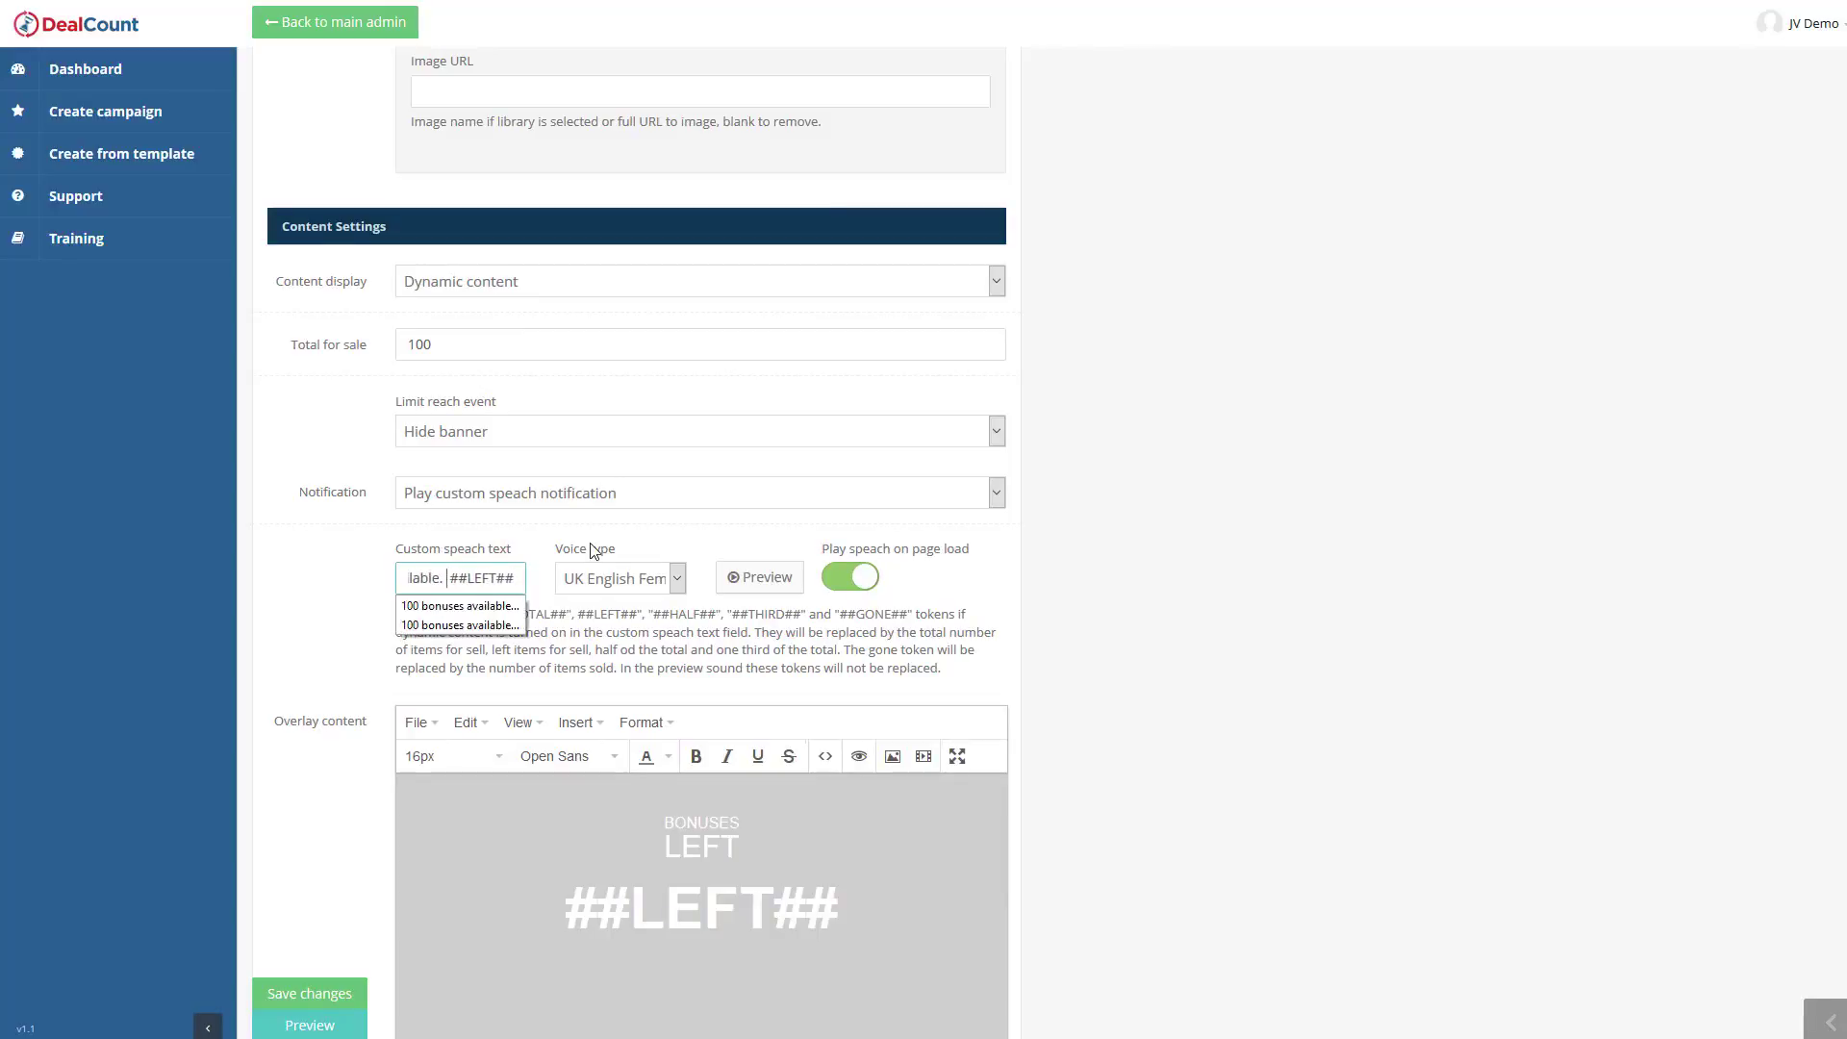
key("End")
type("left.")
Step: Change the total for sale from 100 to 80
double_click(483, 348)
type("8")
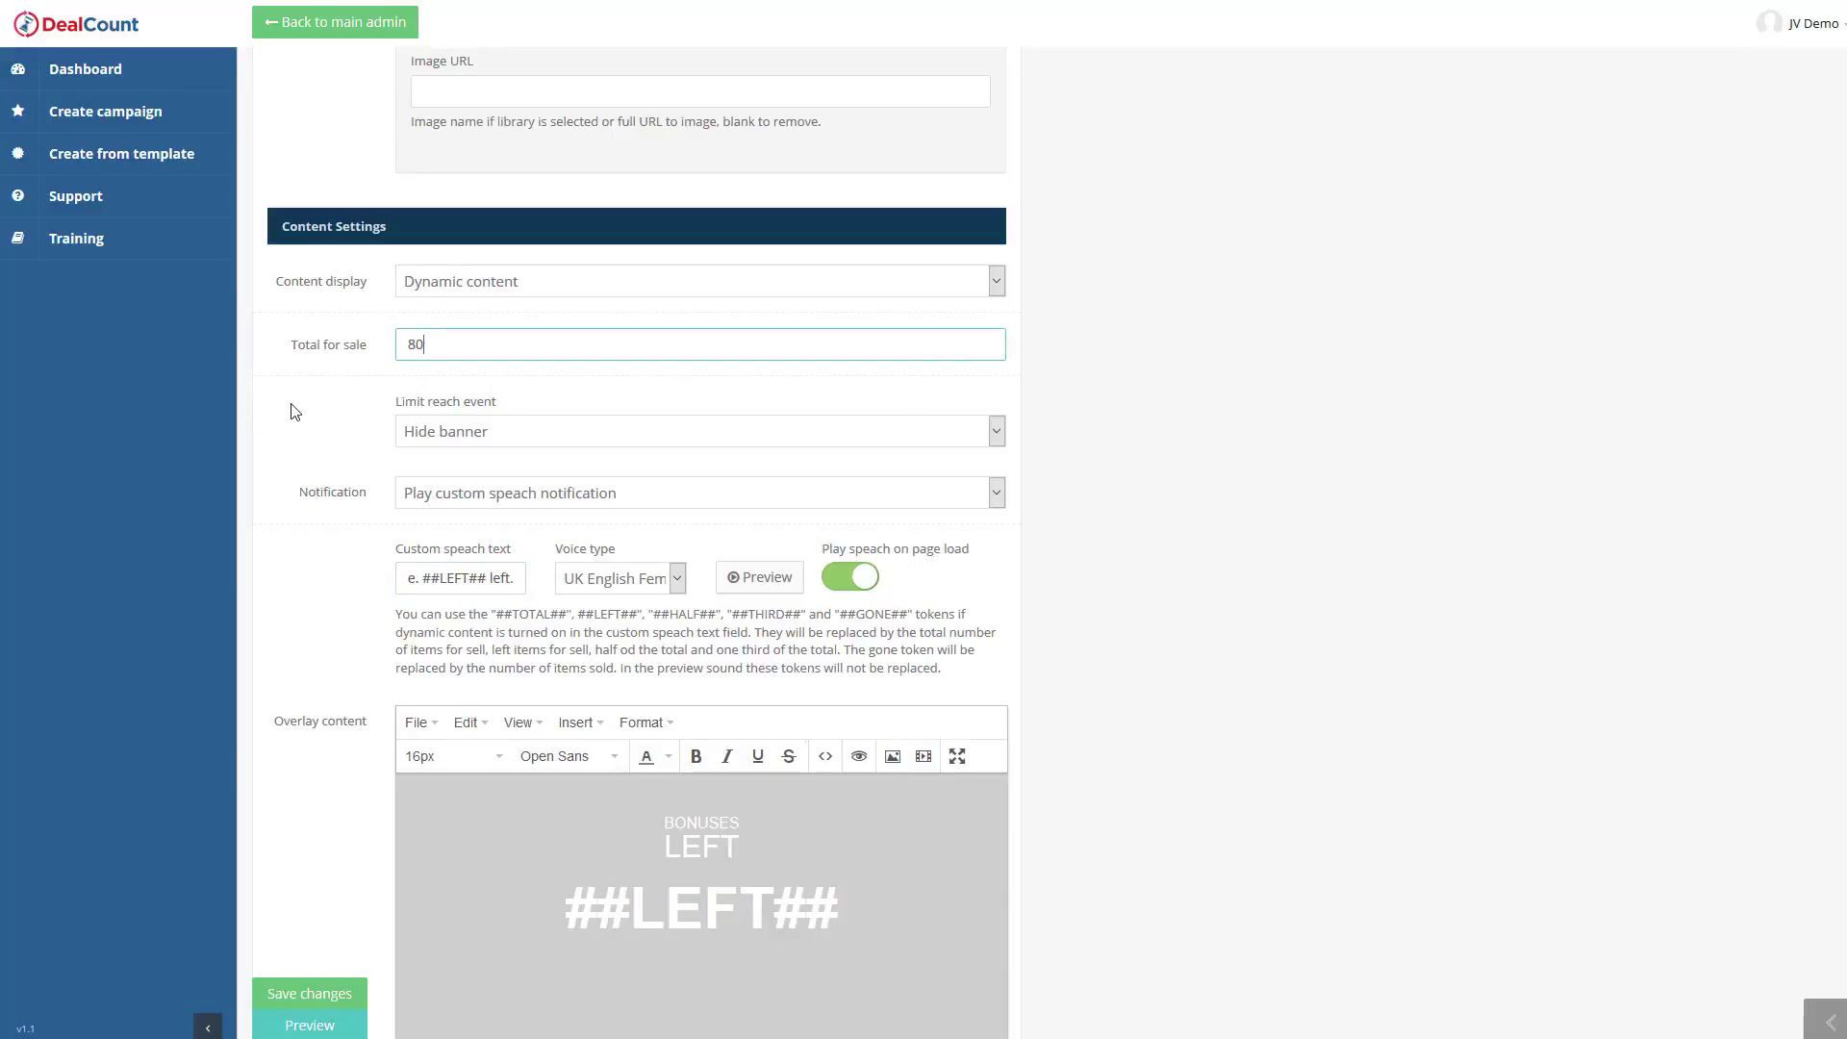
left_click(296, 411)
scroll(323, 577, "down", 3)
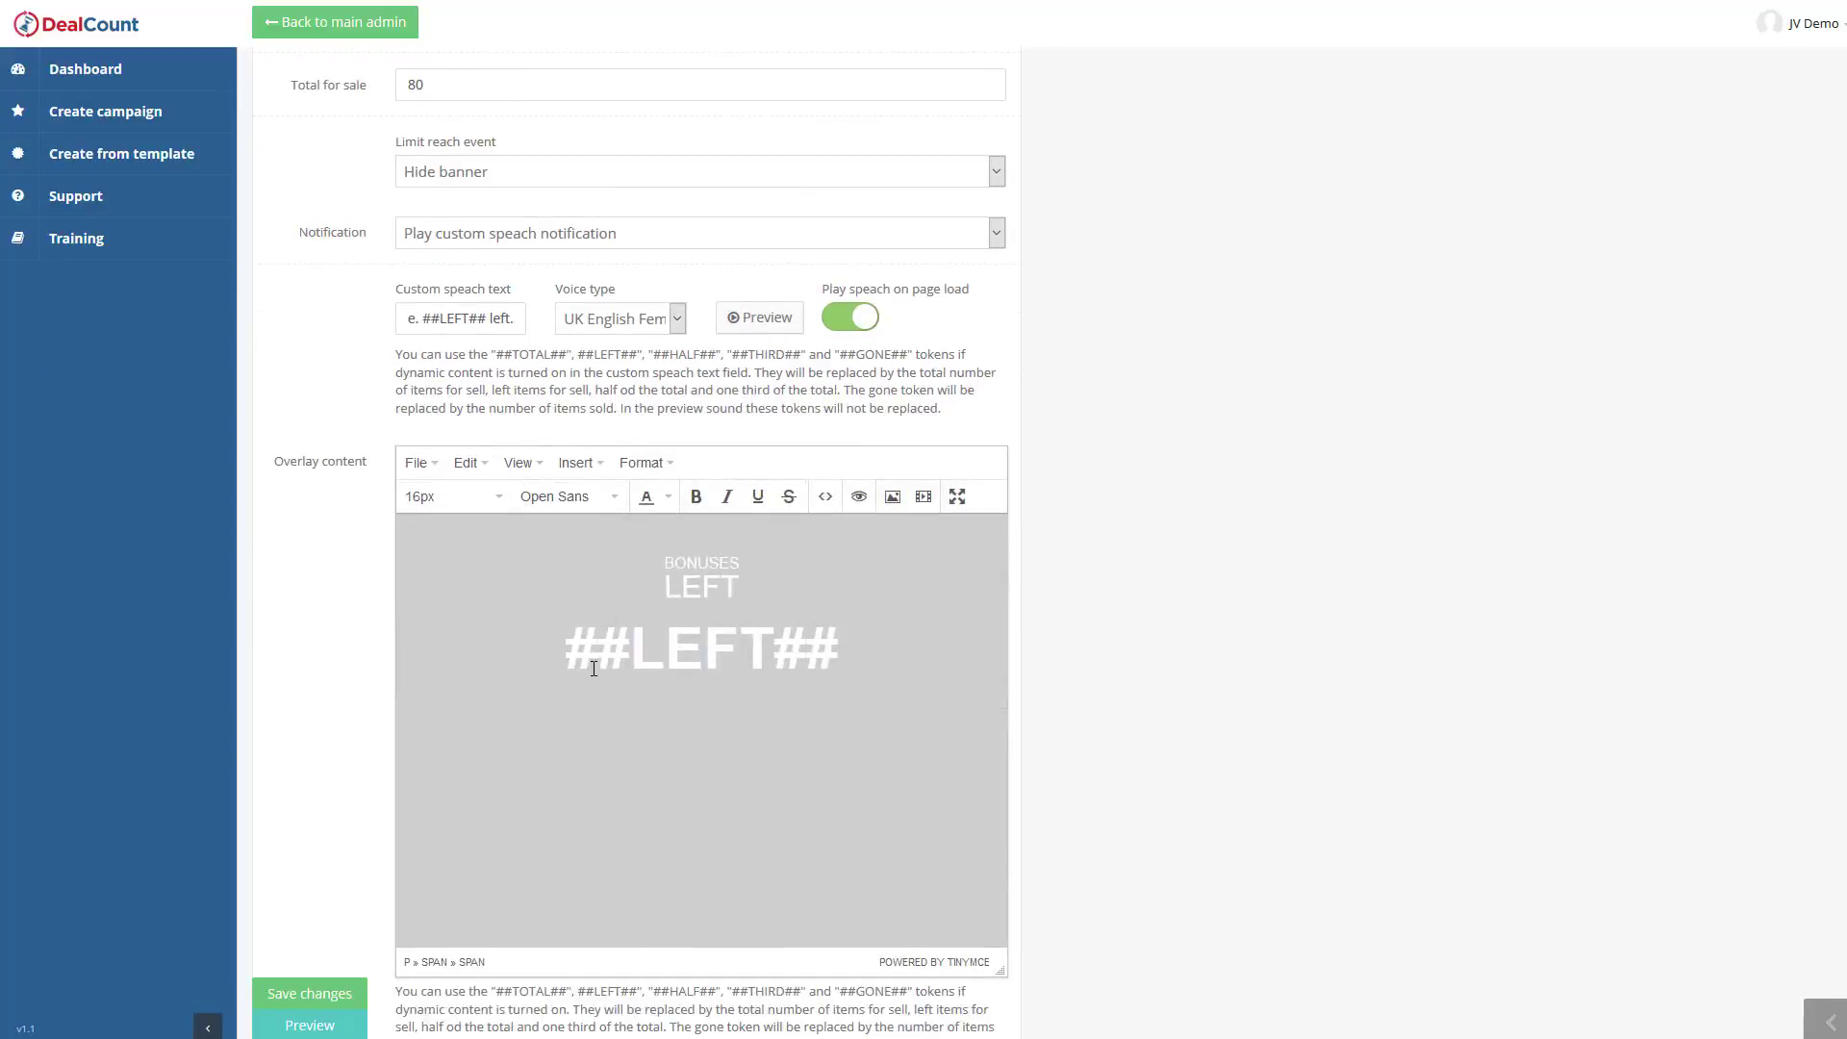
left_click(825, 496)
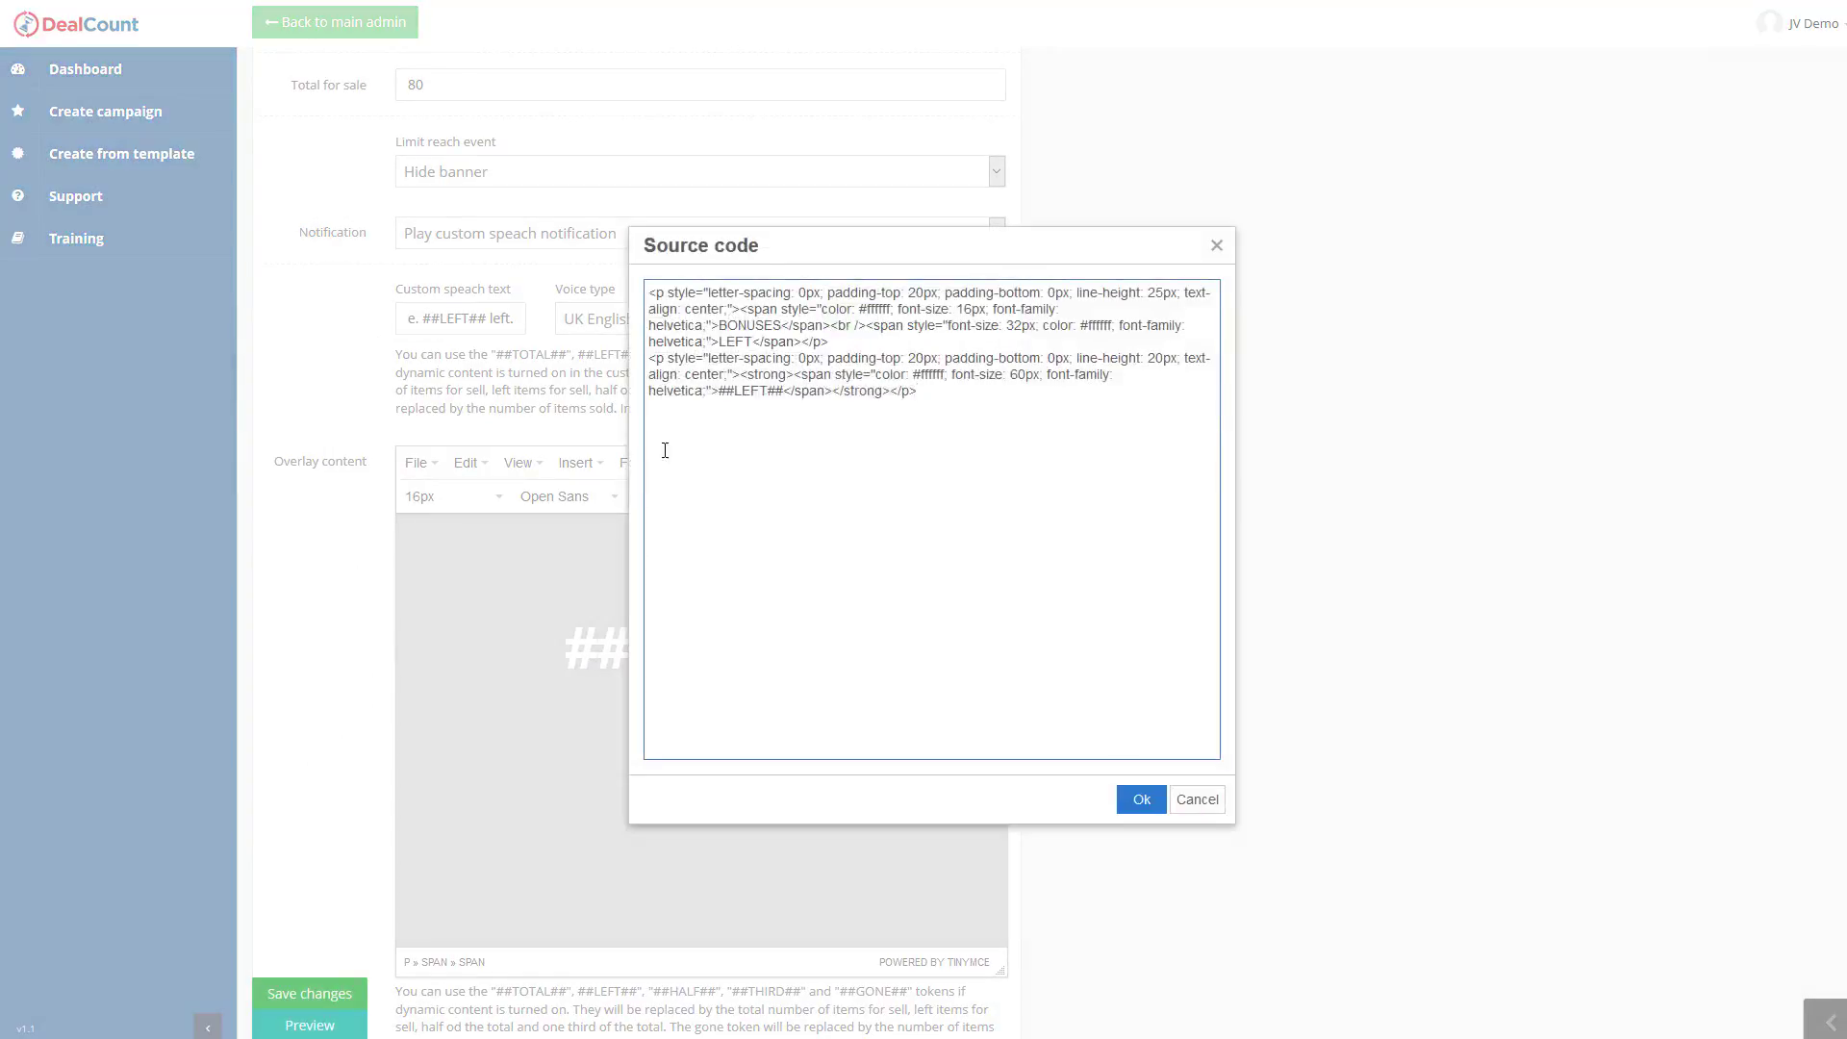
left_click(1208, 805)
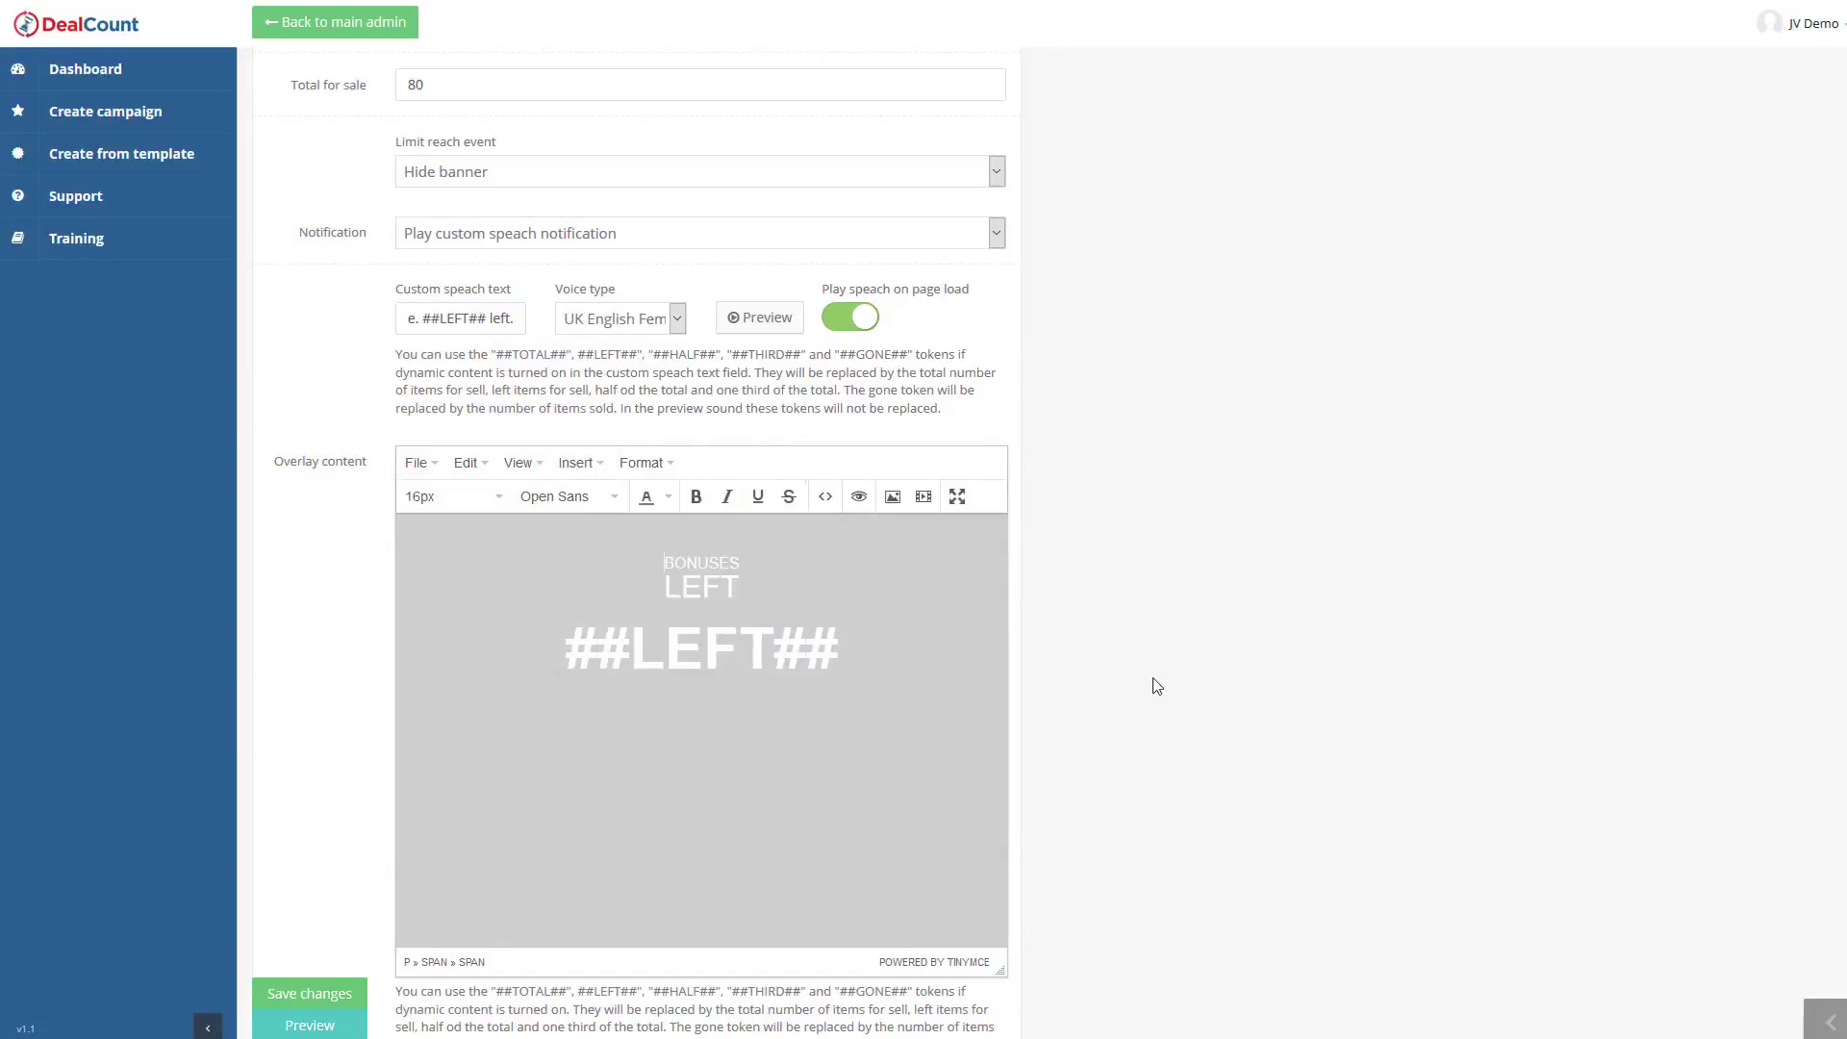
scroll(1067, 689, "down", 1)
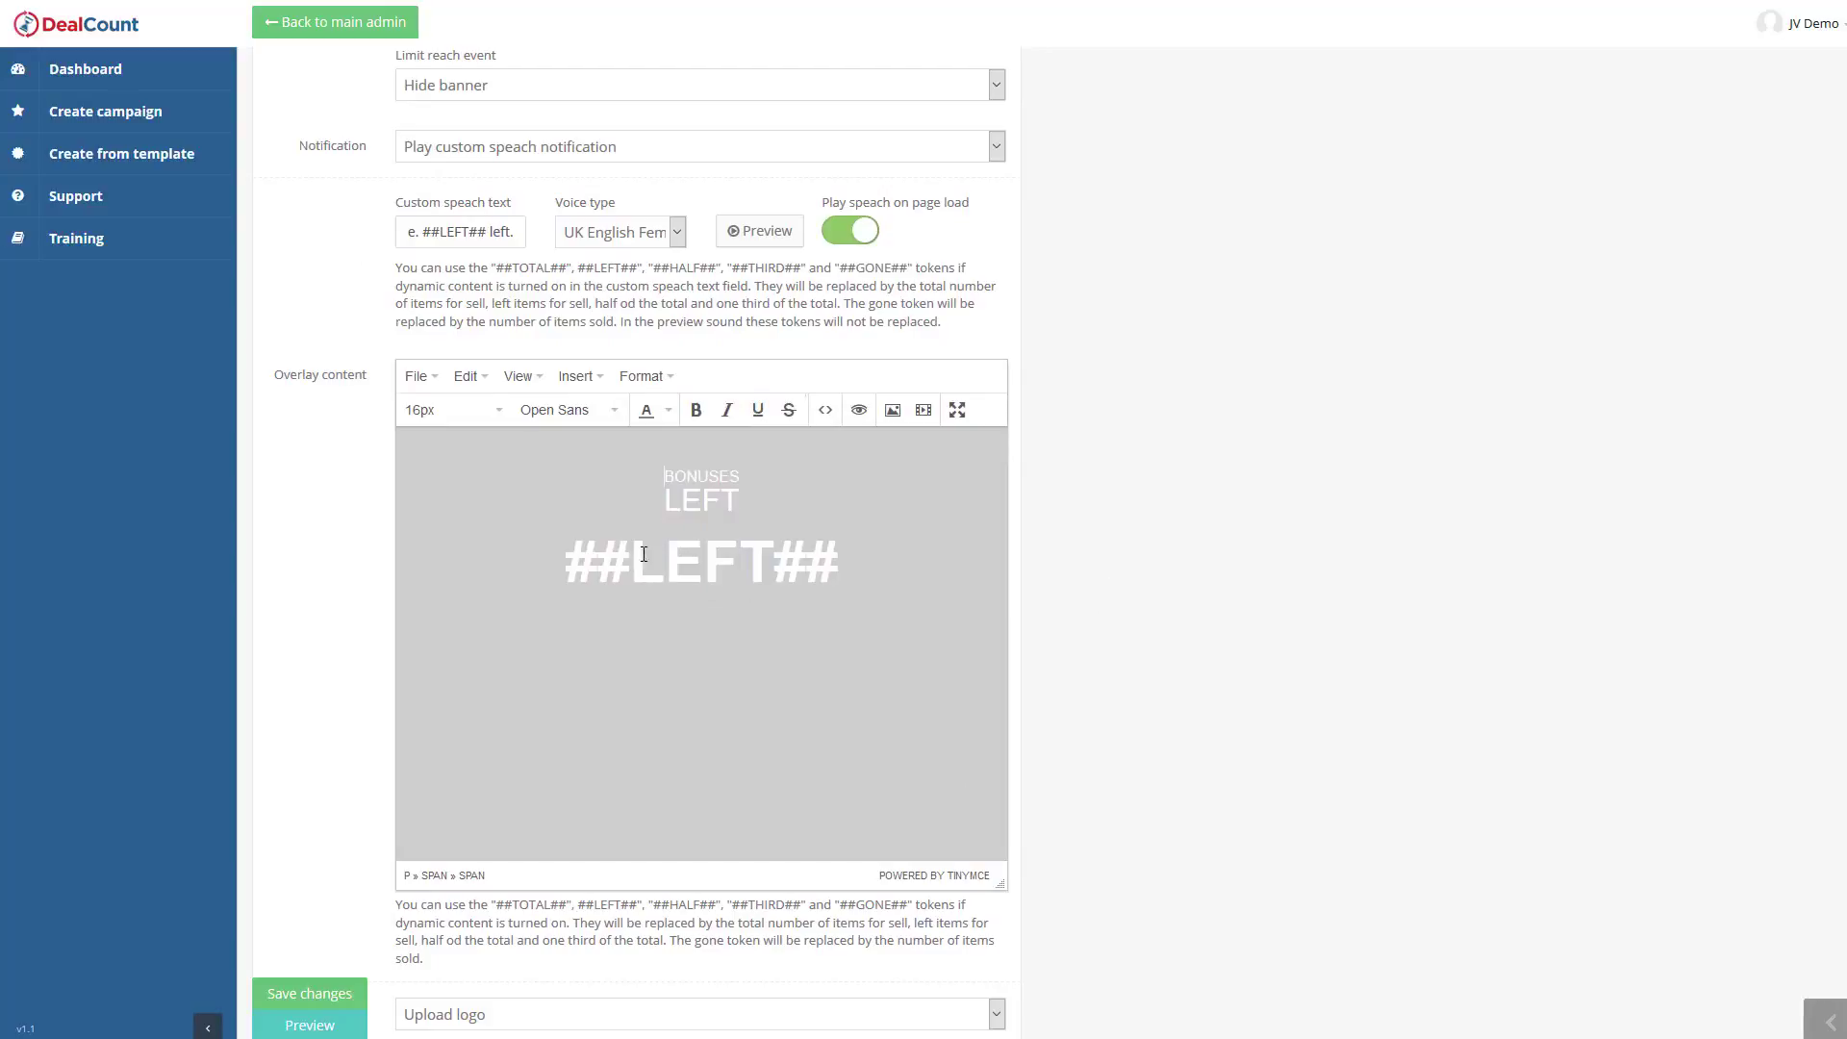
scroll(659, 567, "down", 3)
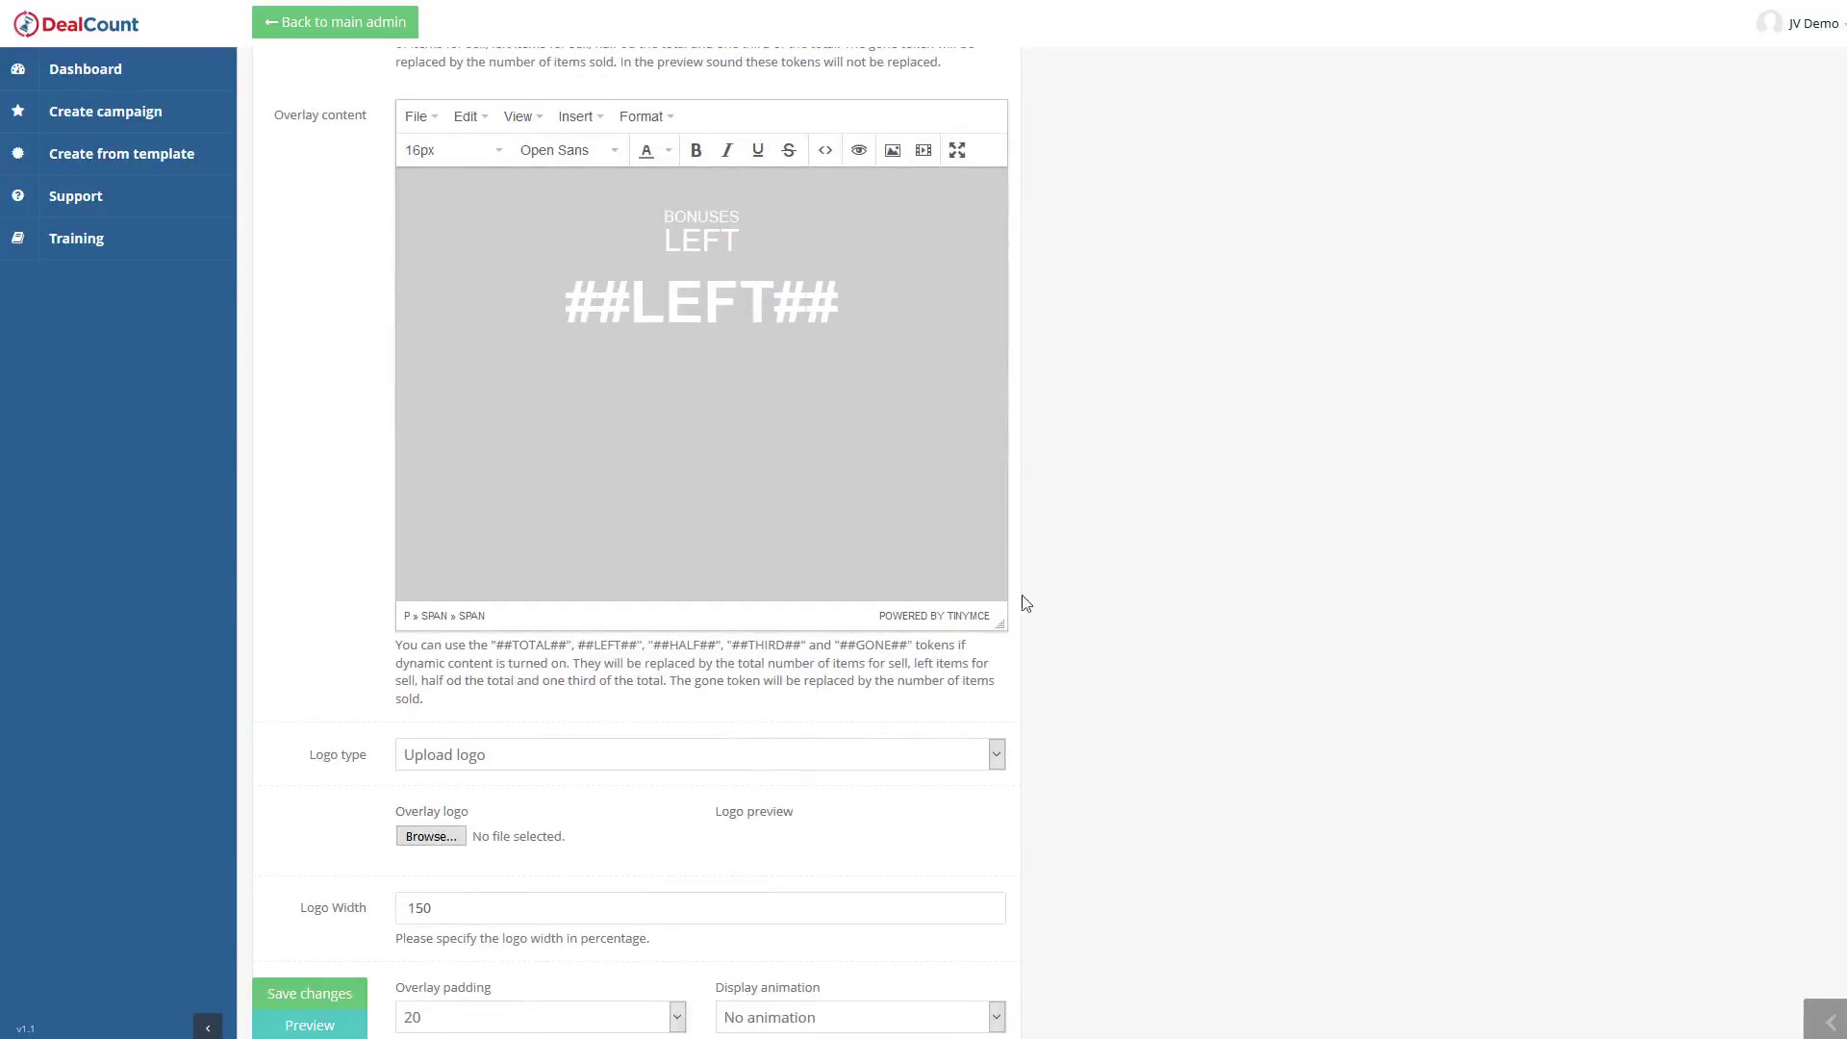
scroll(981, 647, "down", 2)
left_click(486, 585)
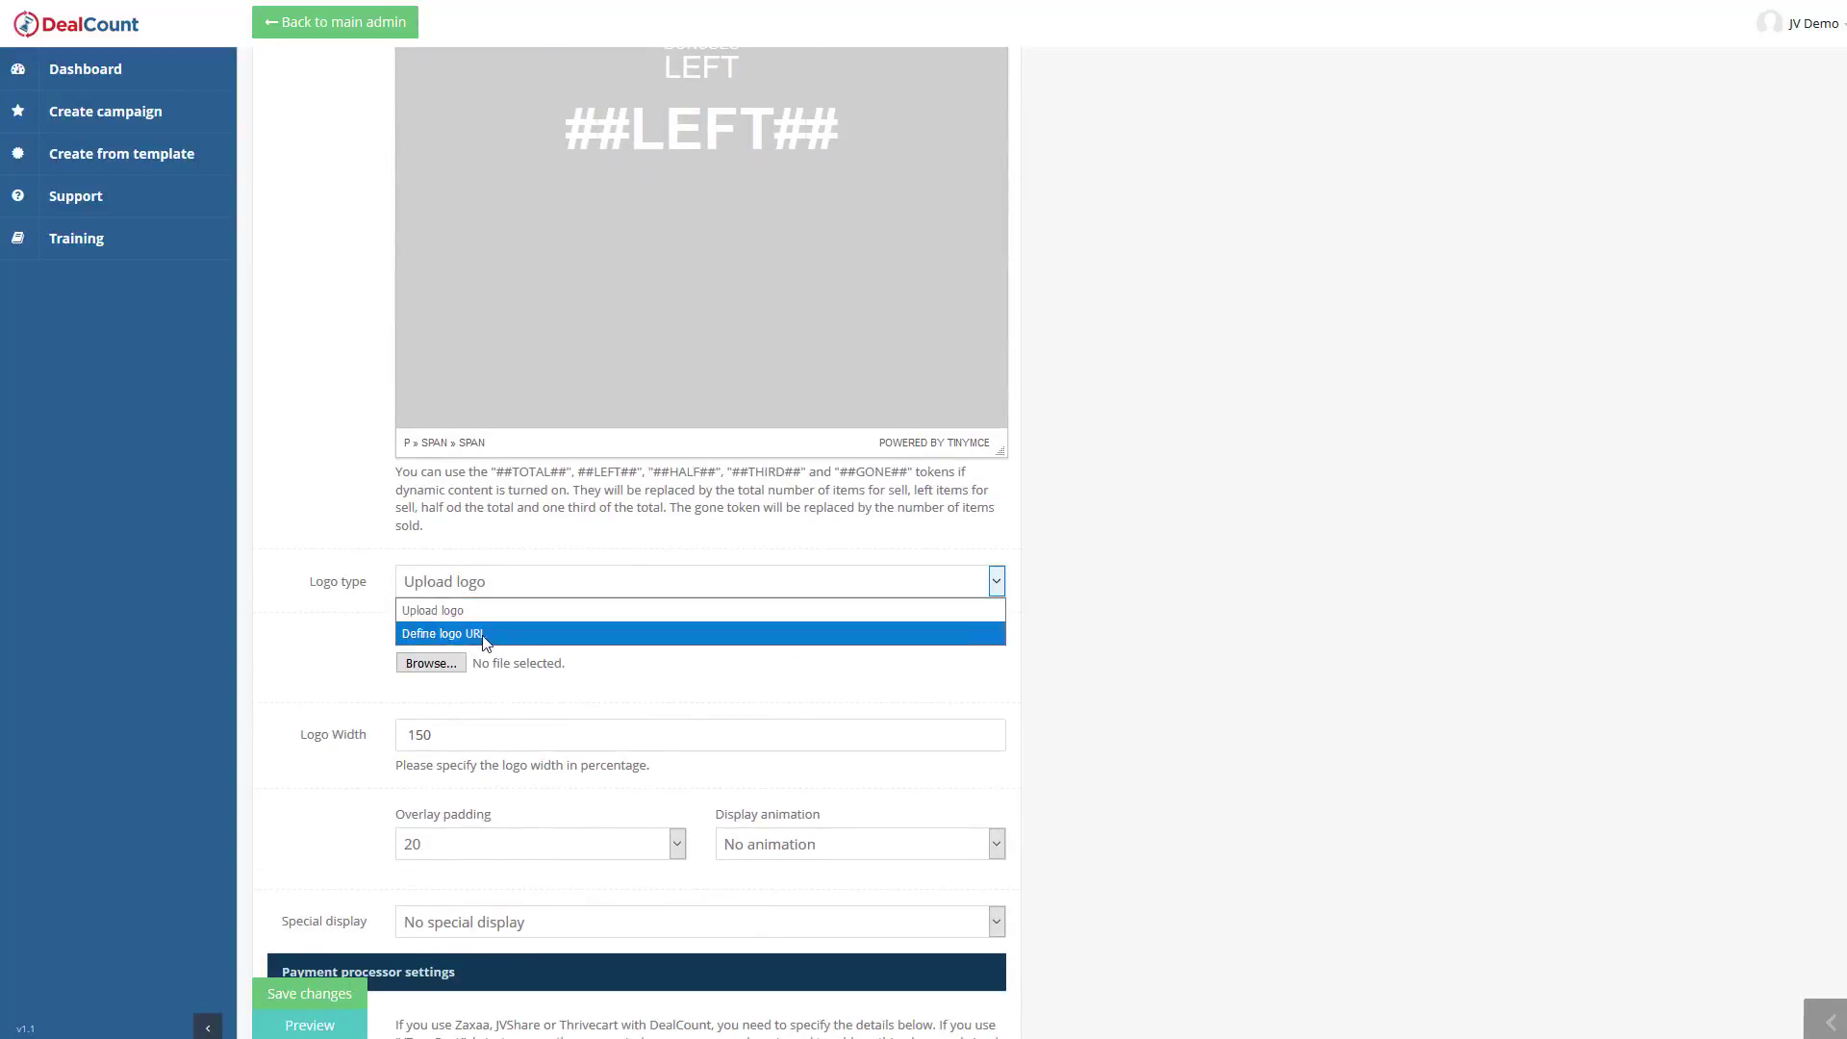
left_click(1157, 587)
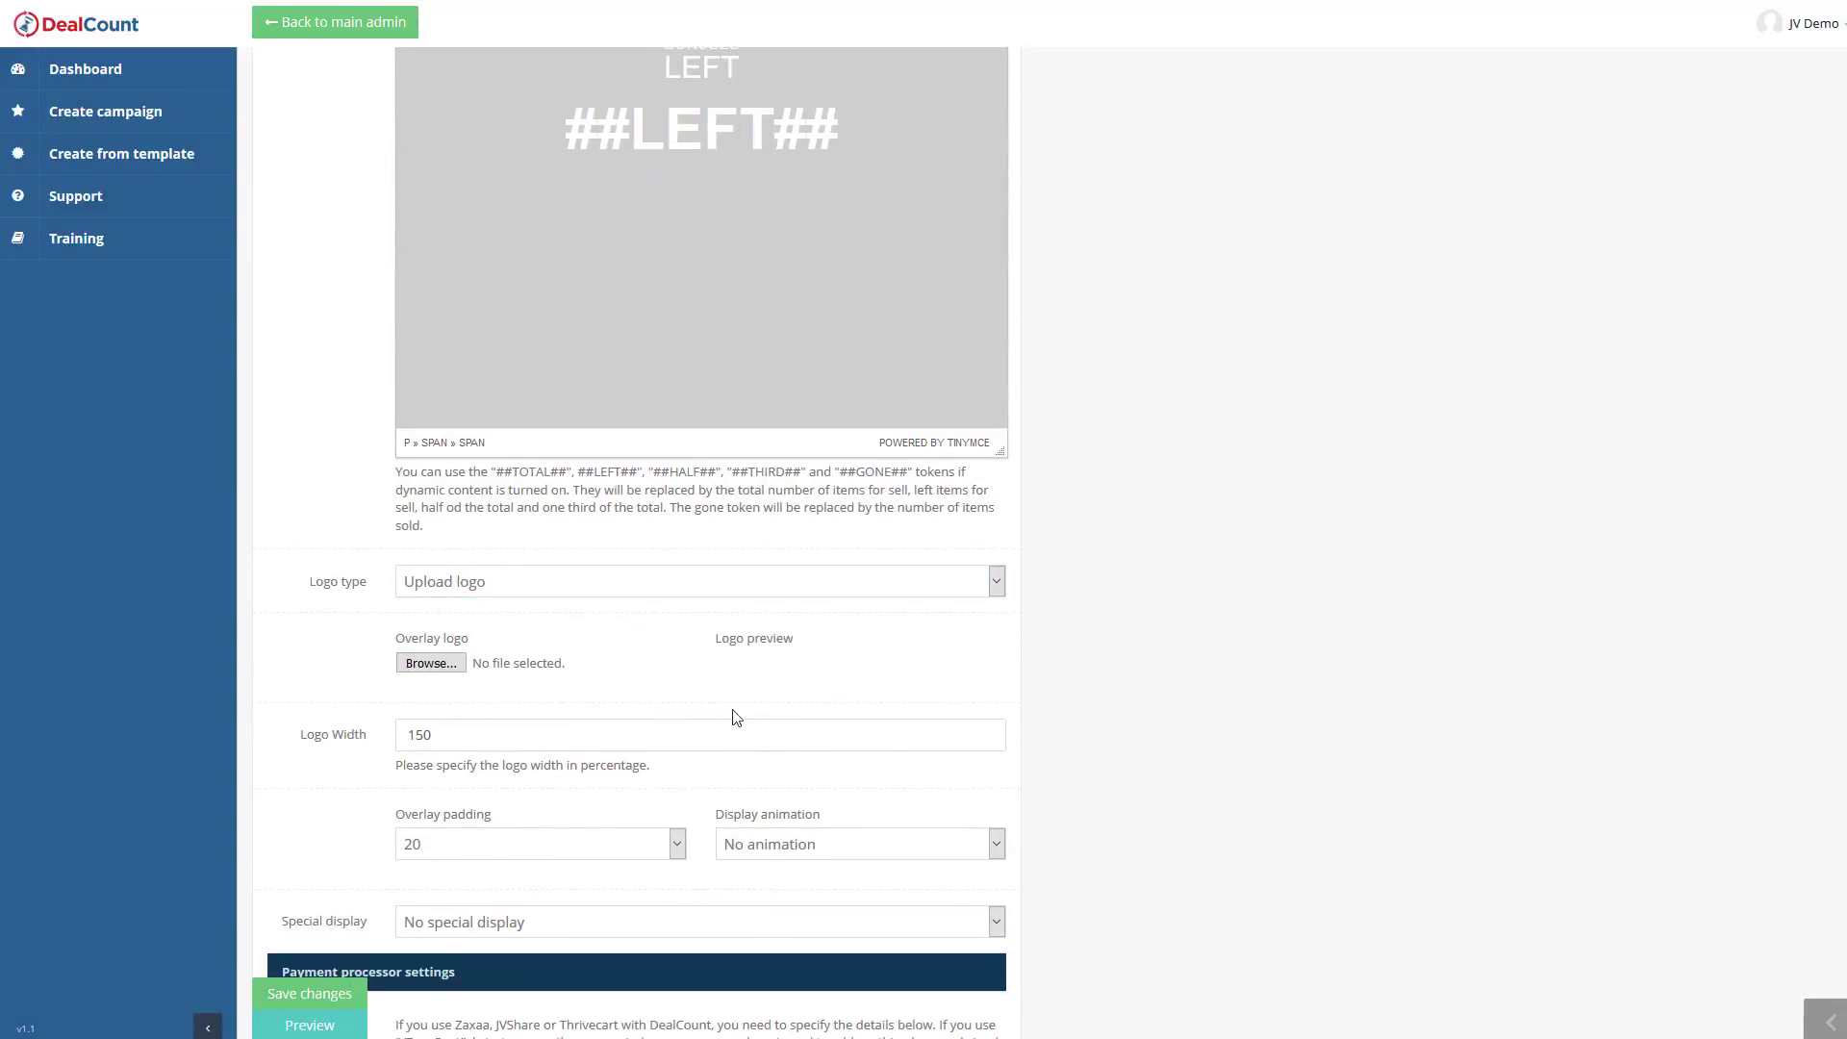
scroll(736, 717, "down", 3)
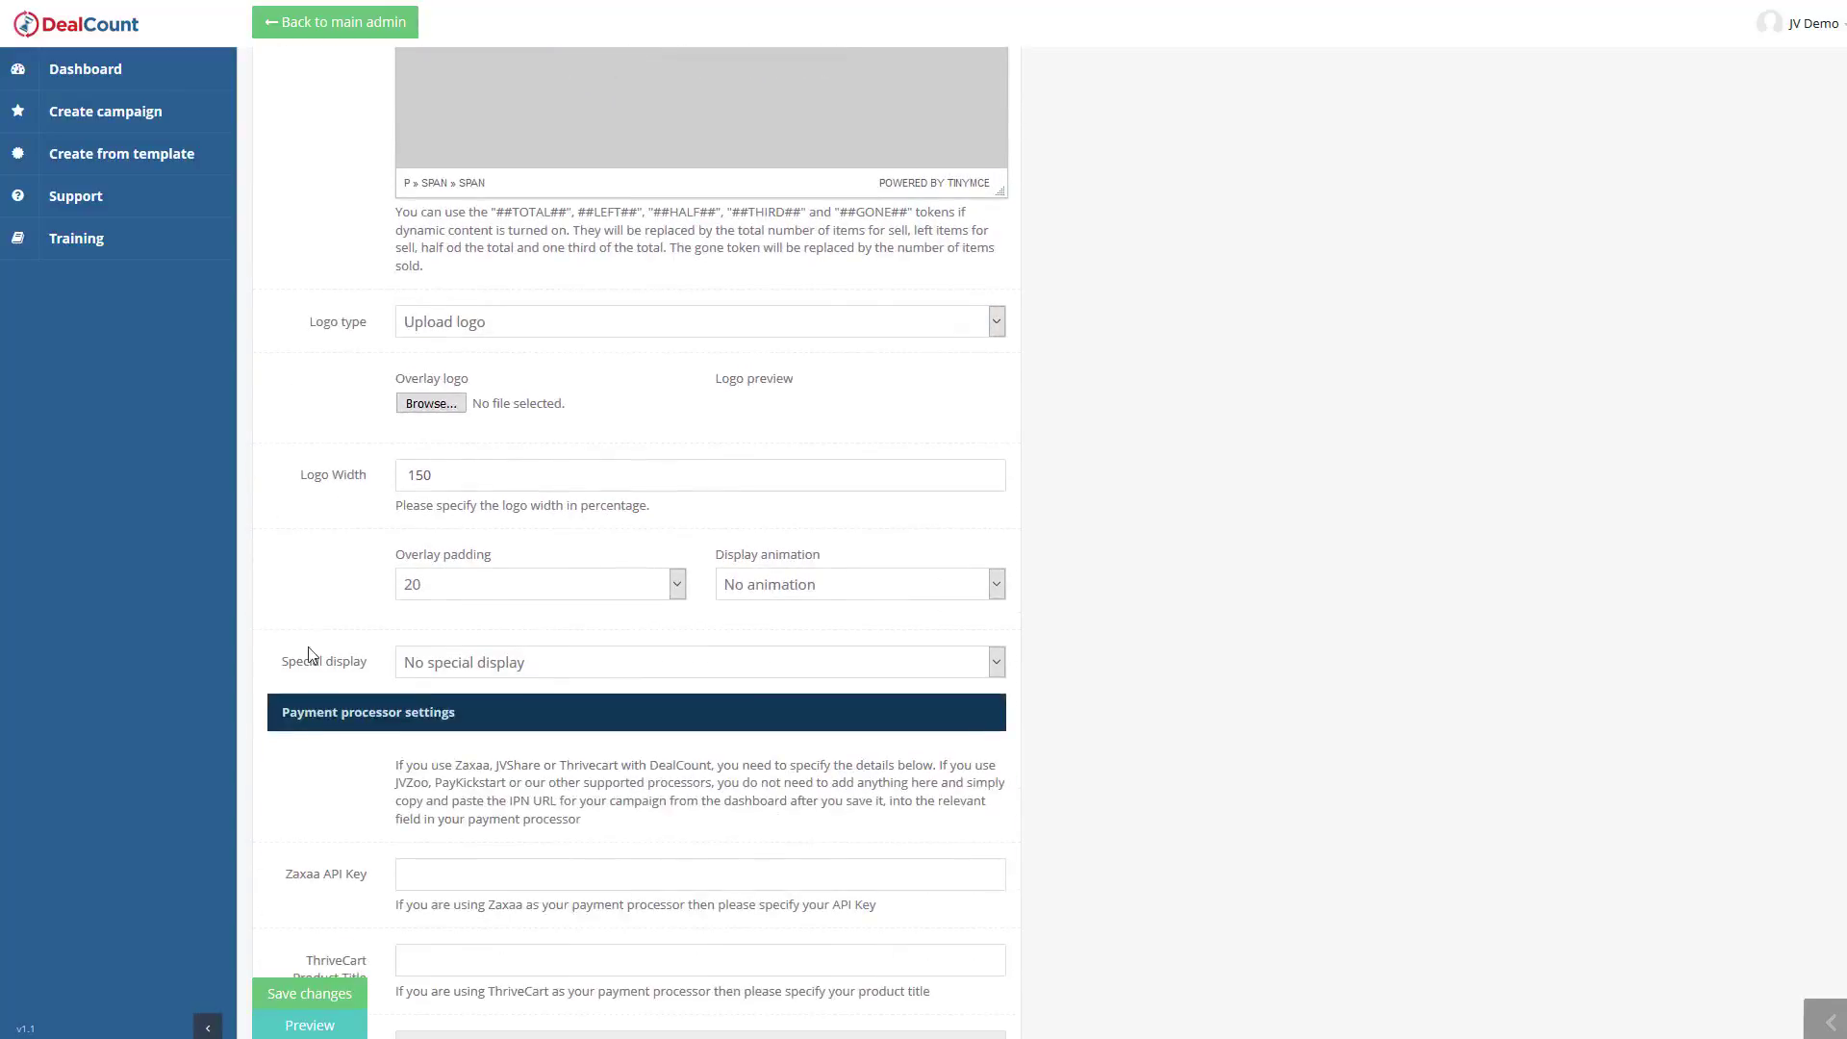
left_click(442, 672)
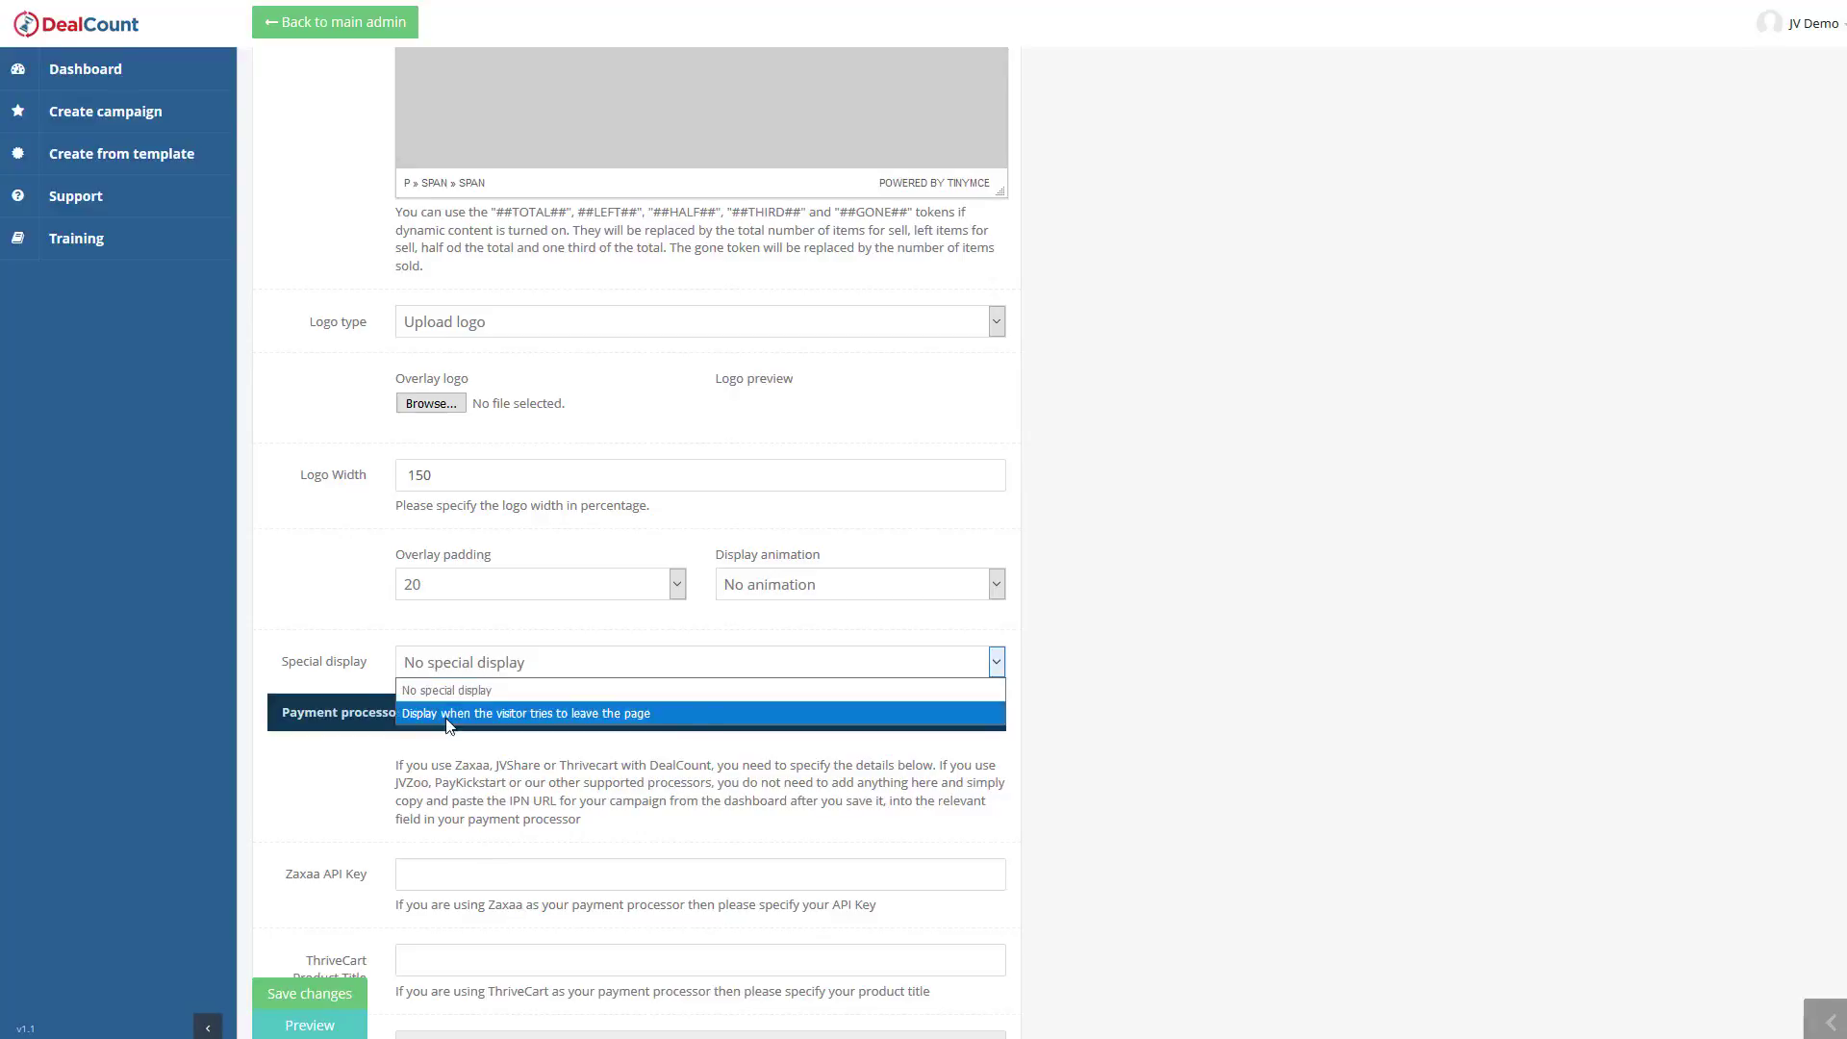
left_click(1138, 650)
scroll(445, 650, "down", 3)
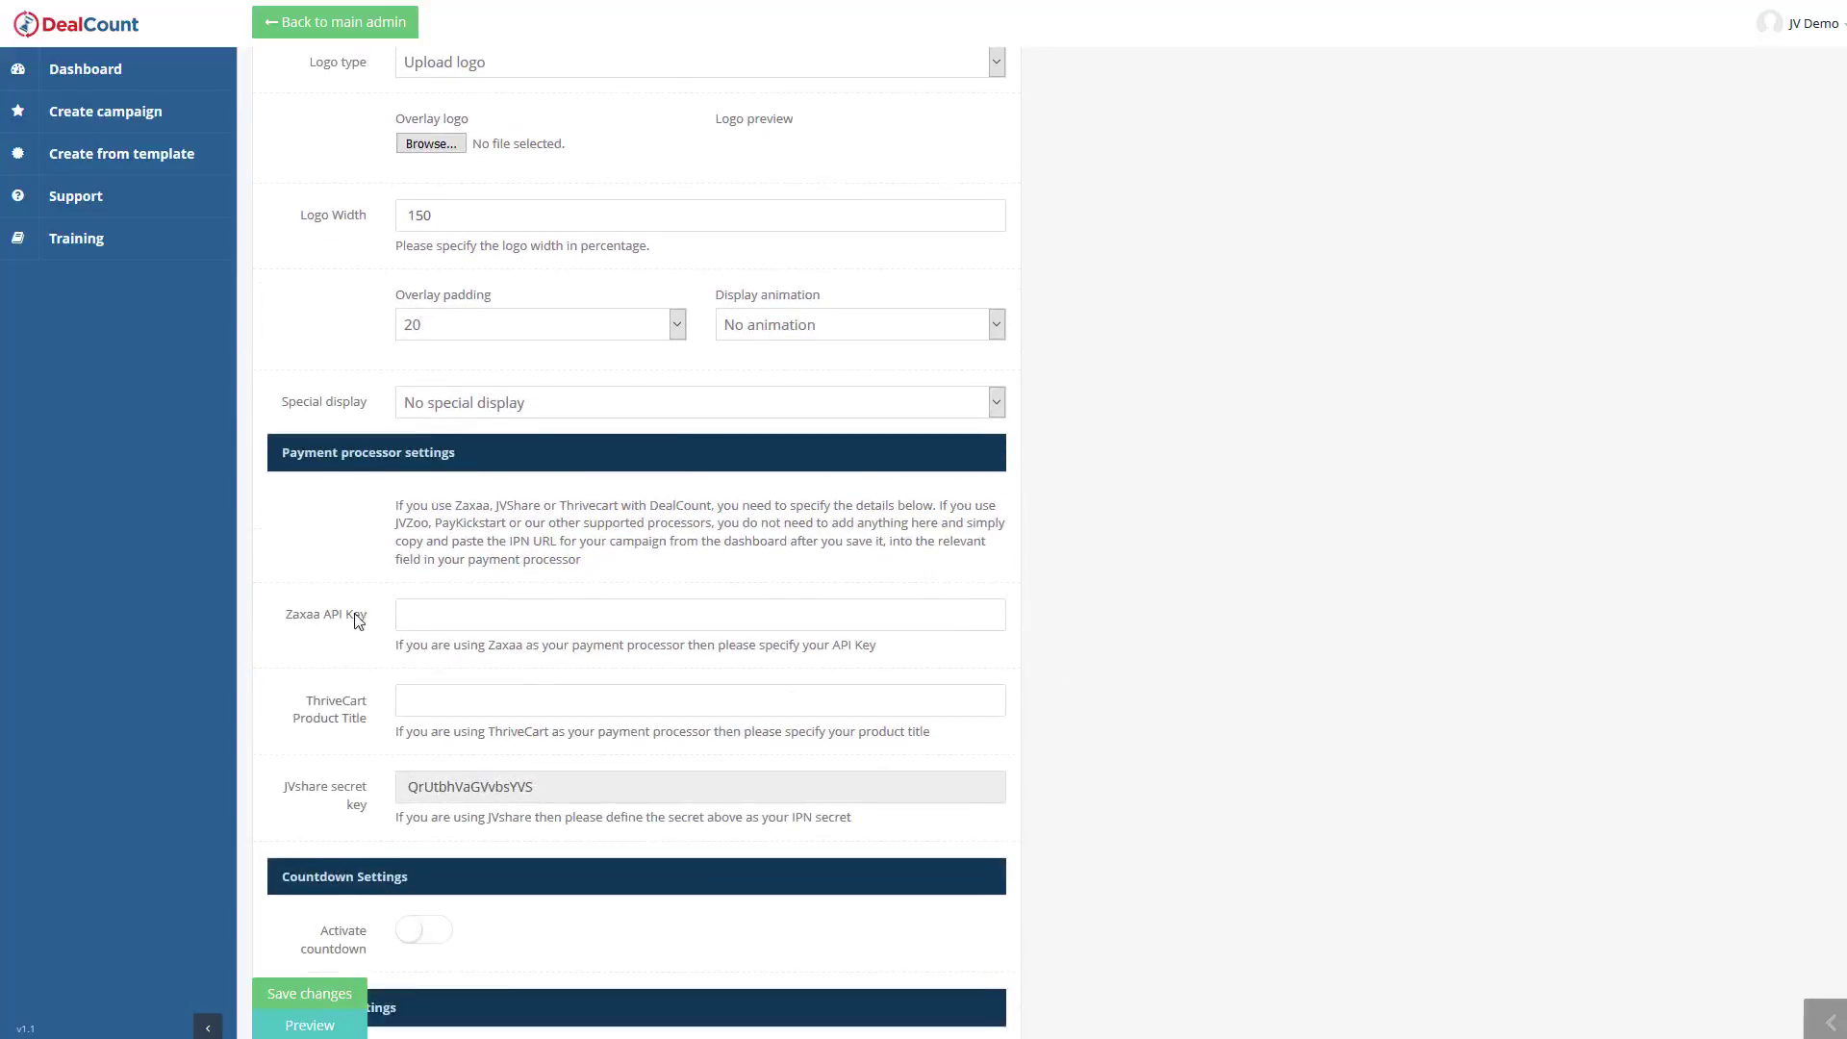
scroll(385, 615, "down", 5)
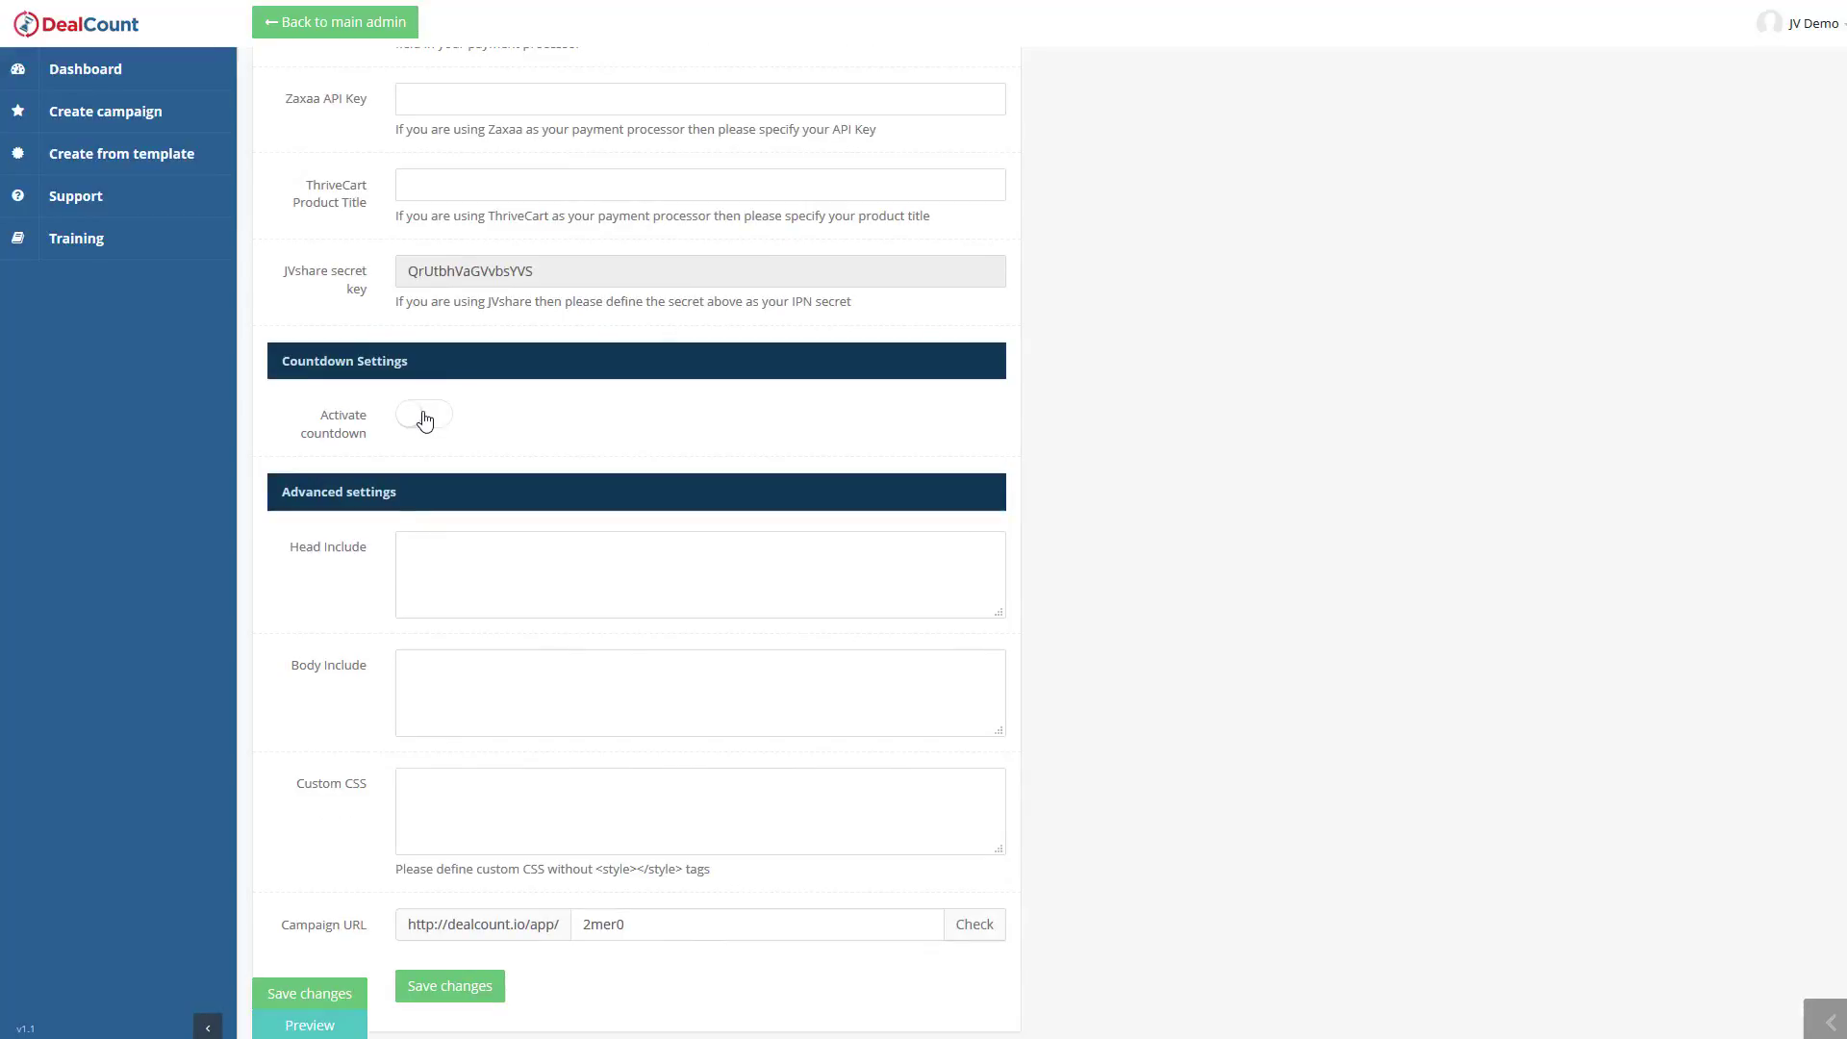
left_click(425, 420)
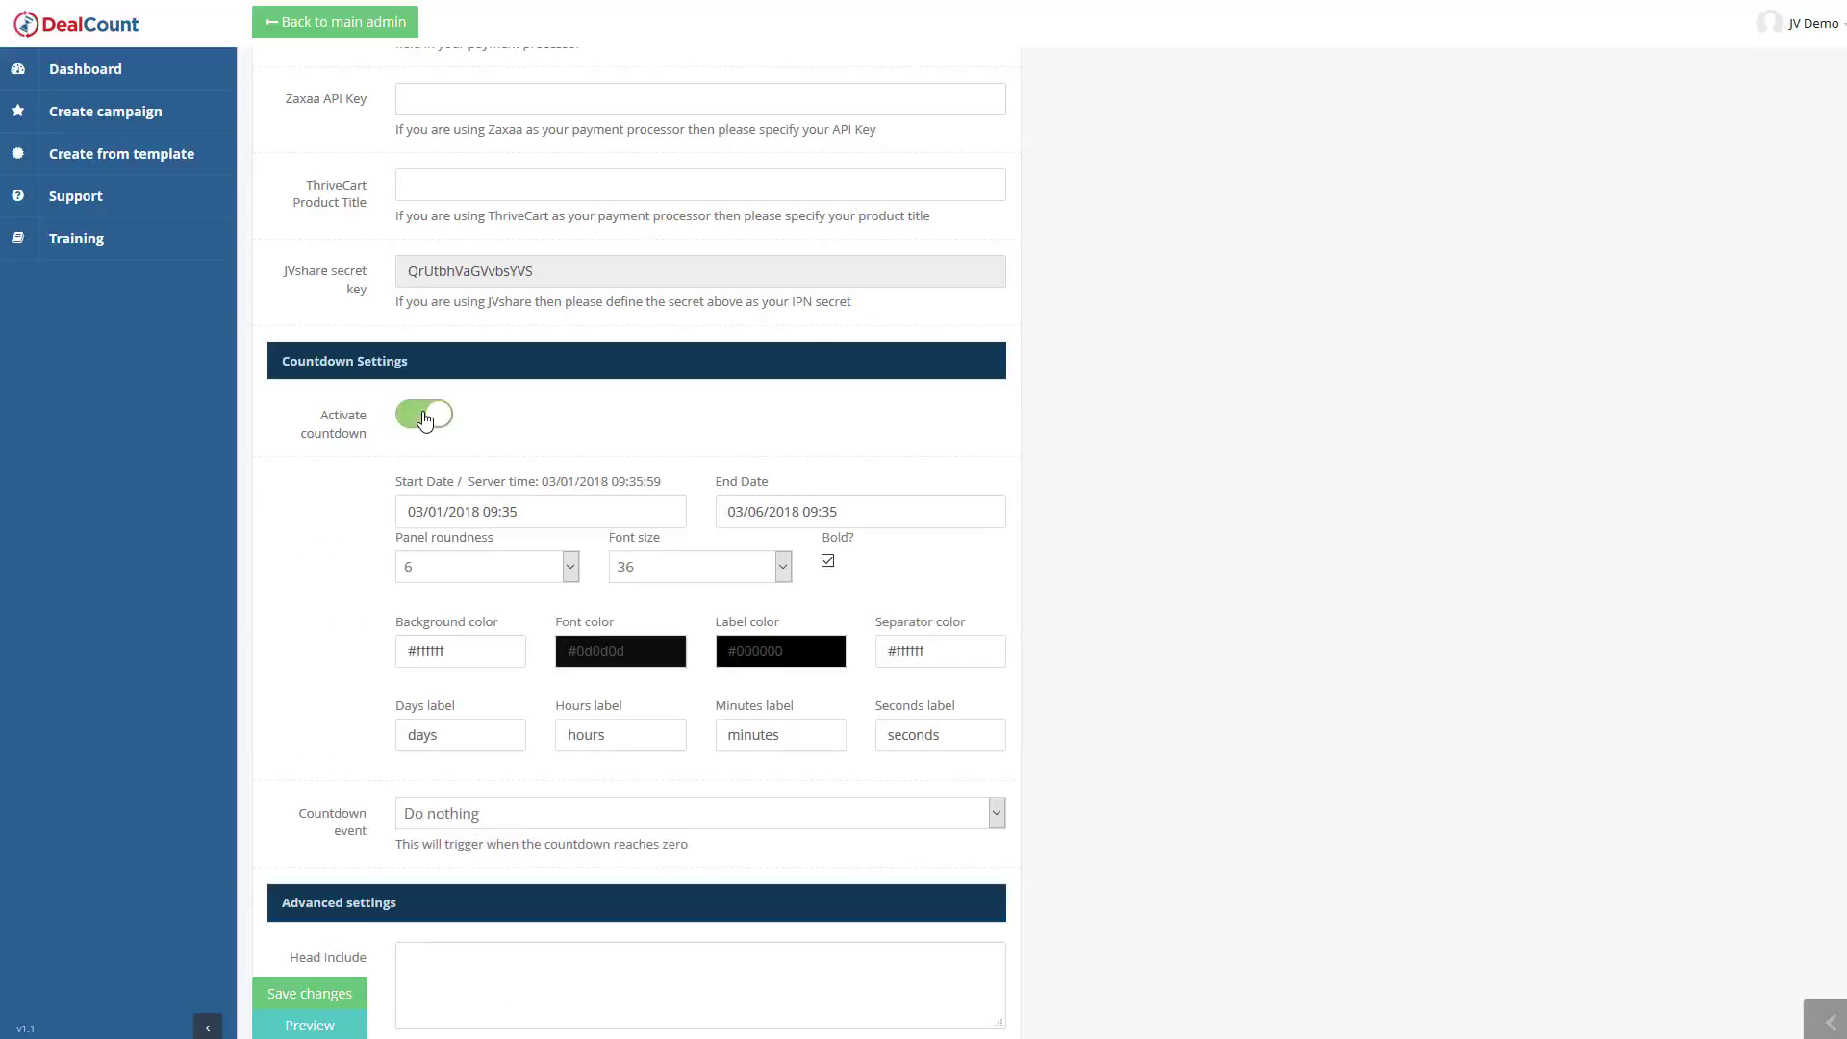
left_click(481, 654)
left_click(621, 651)
scroll(1146, 611, "down", 2)
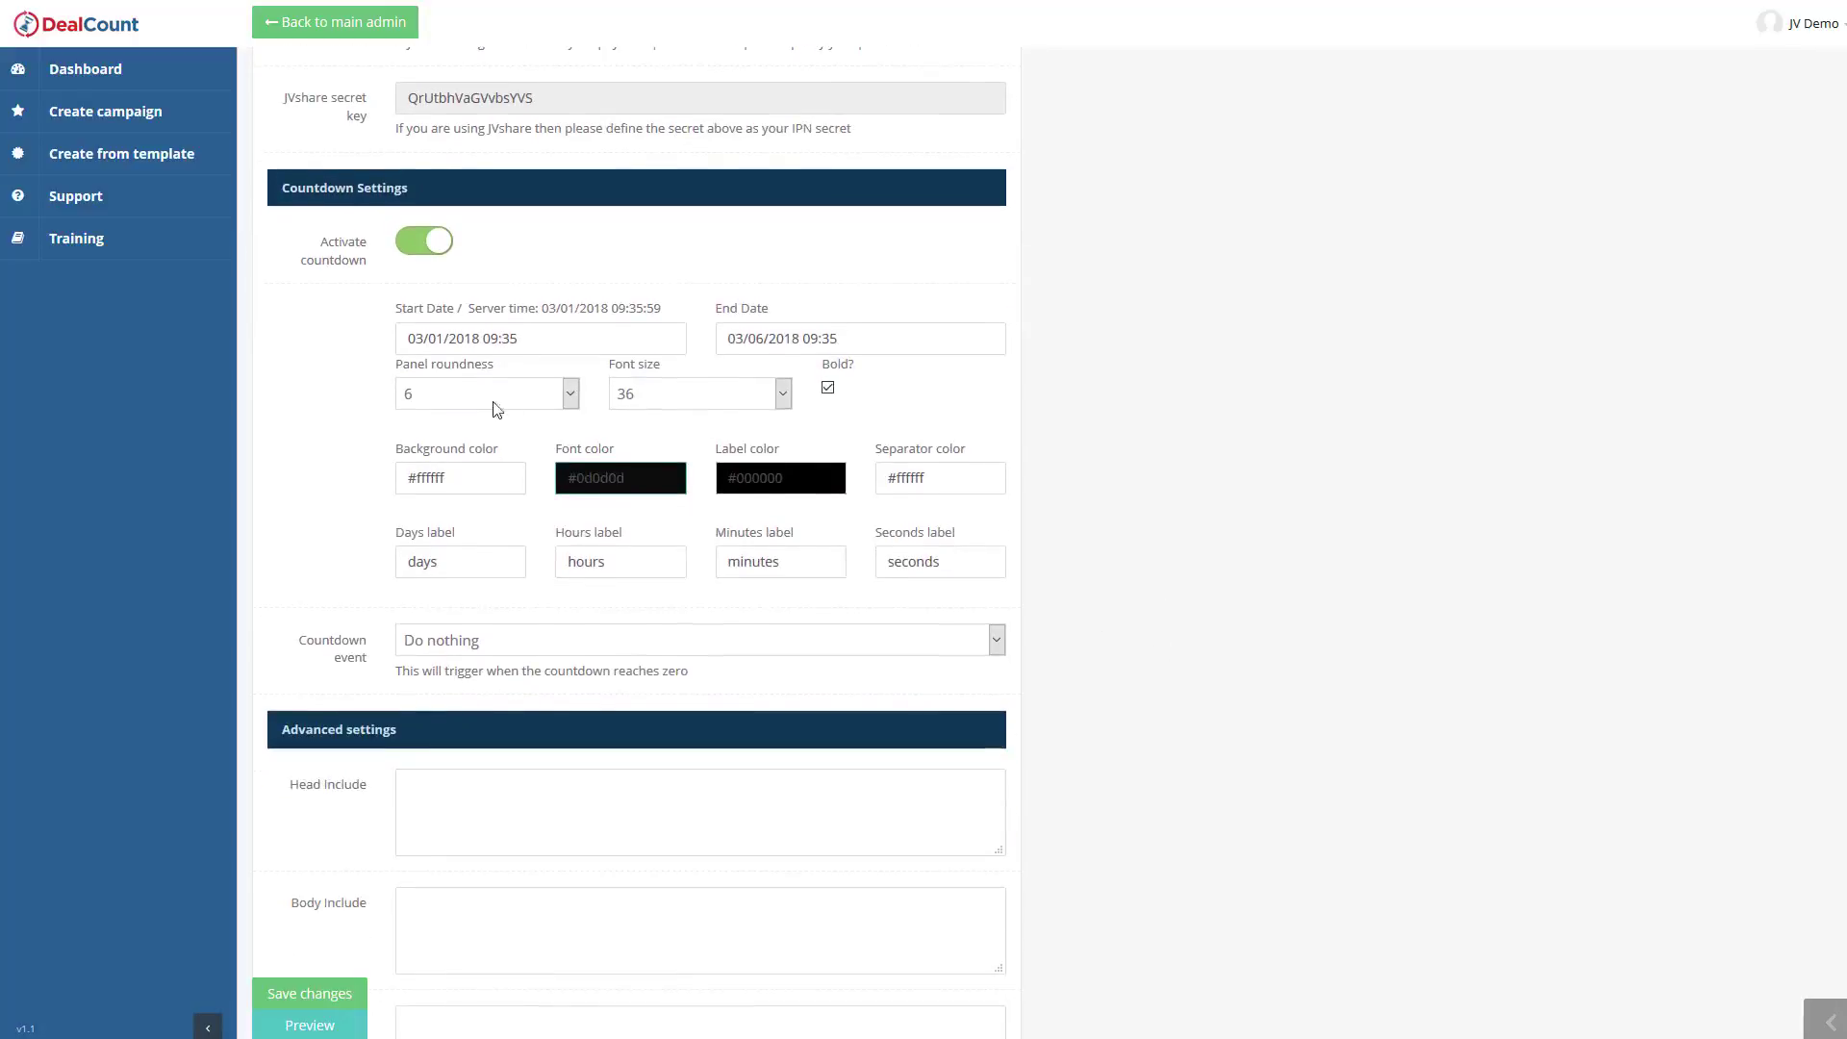
left_click(475, 642)
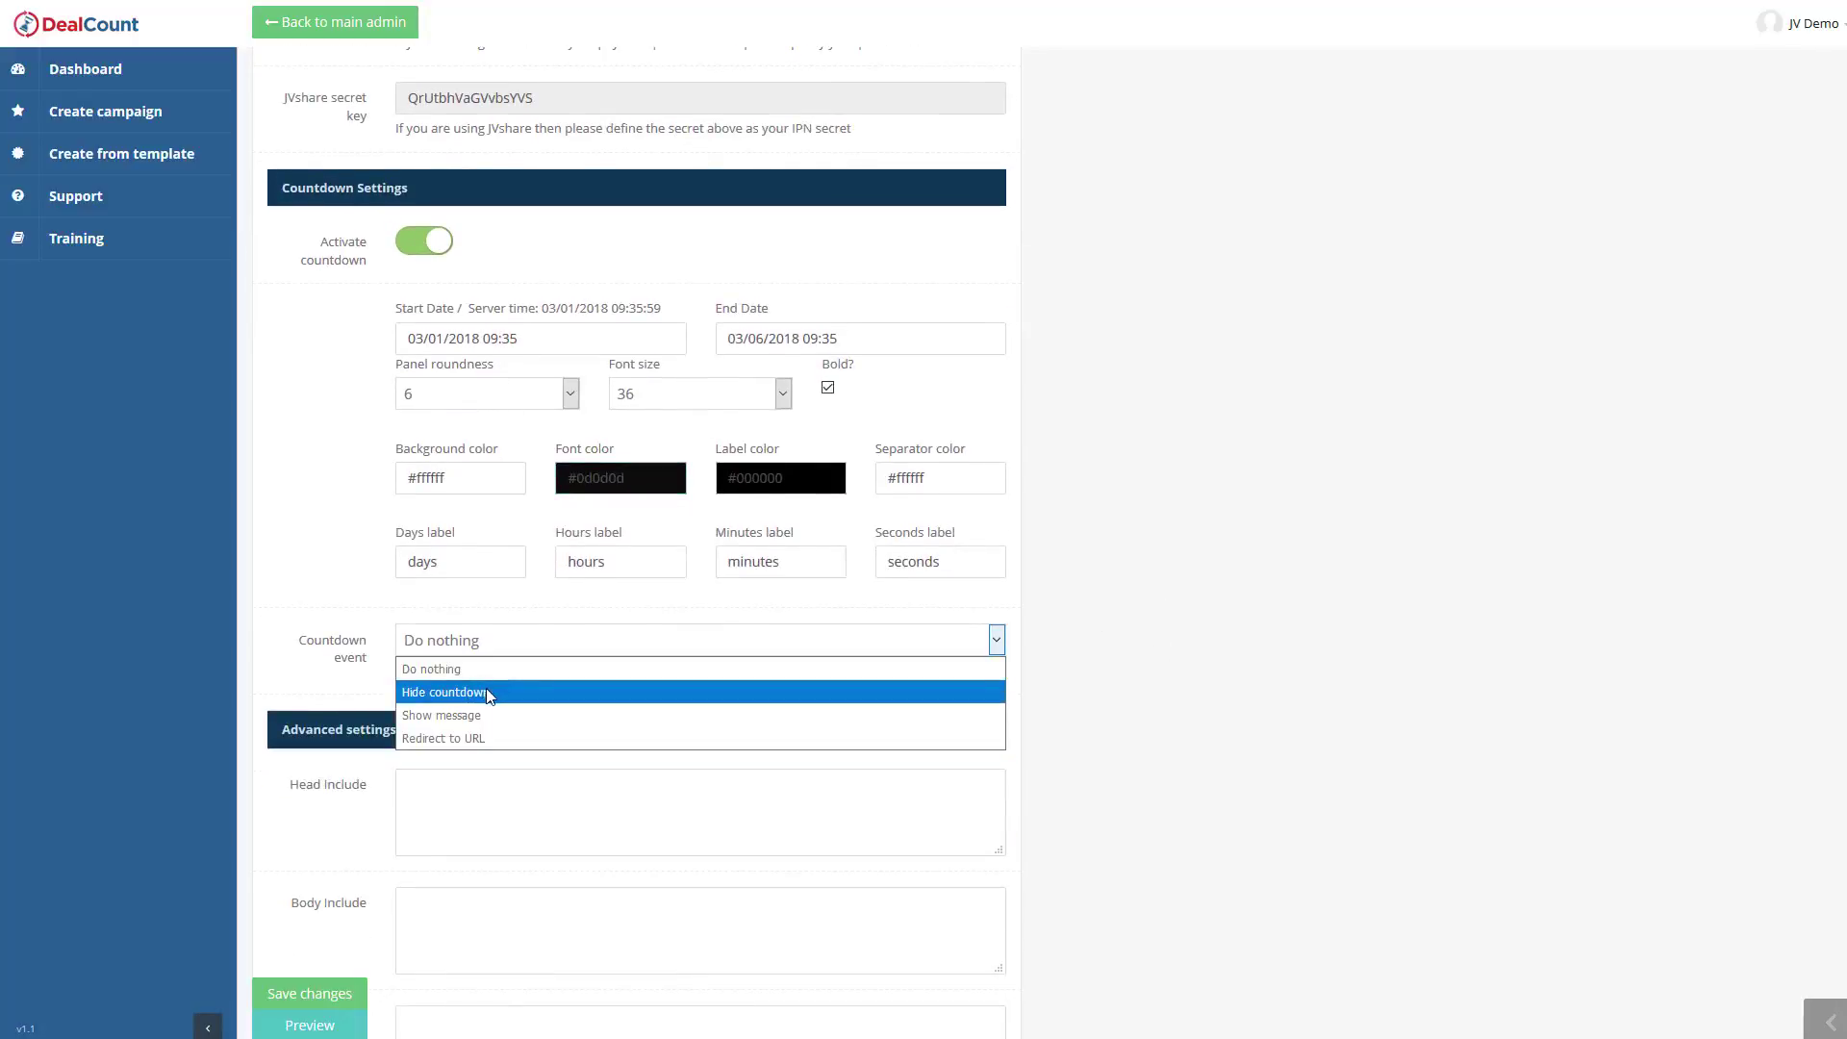
left_click(430, 243)
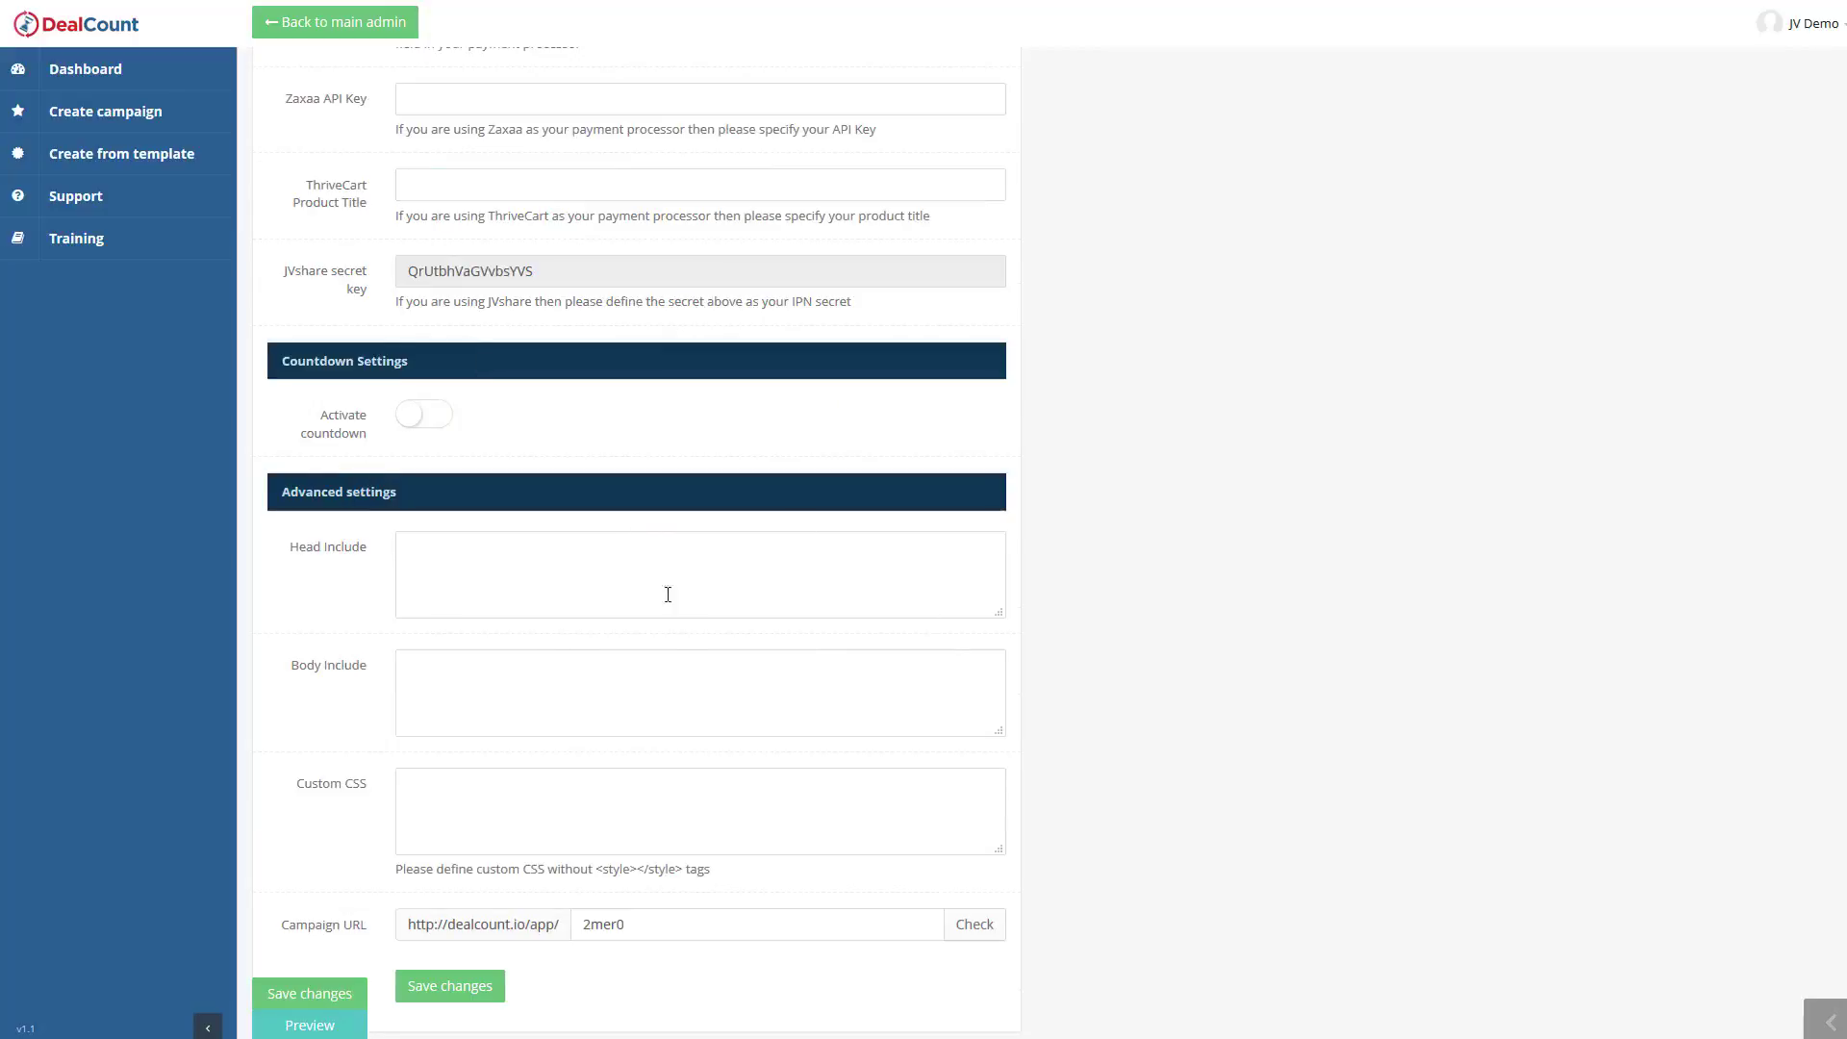
Step: Set the campaign URL slug to mcdemo, check its availability, and save the changes
left_click(495, 567)
left_click(536, 702)
left_click(555, 809)
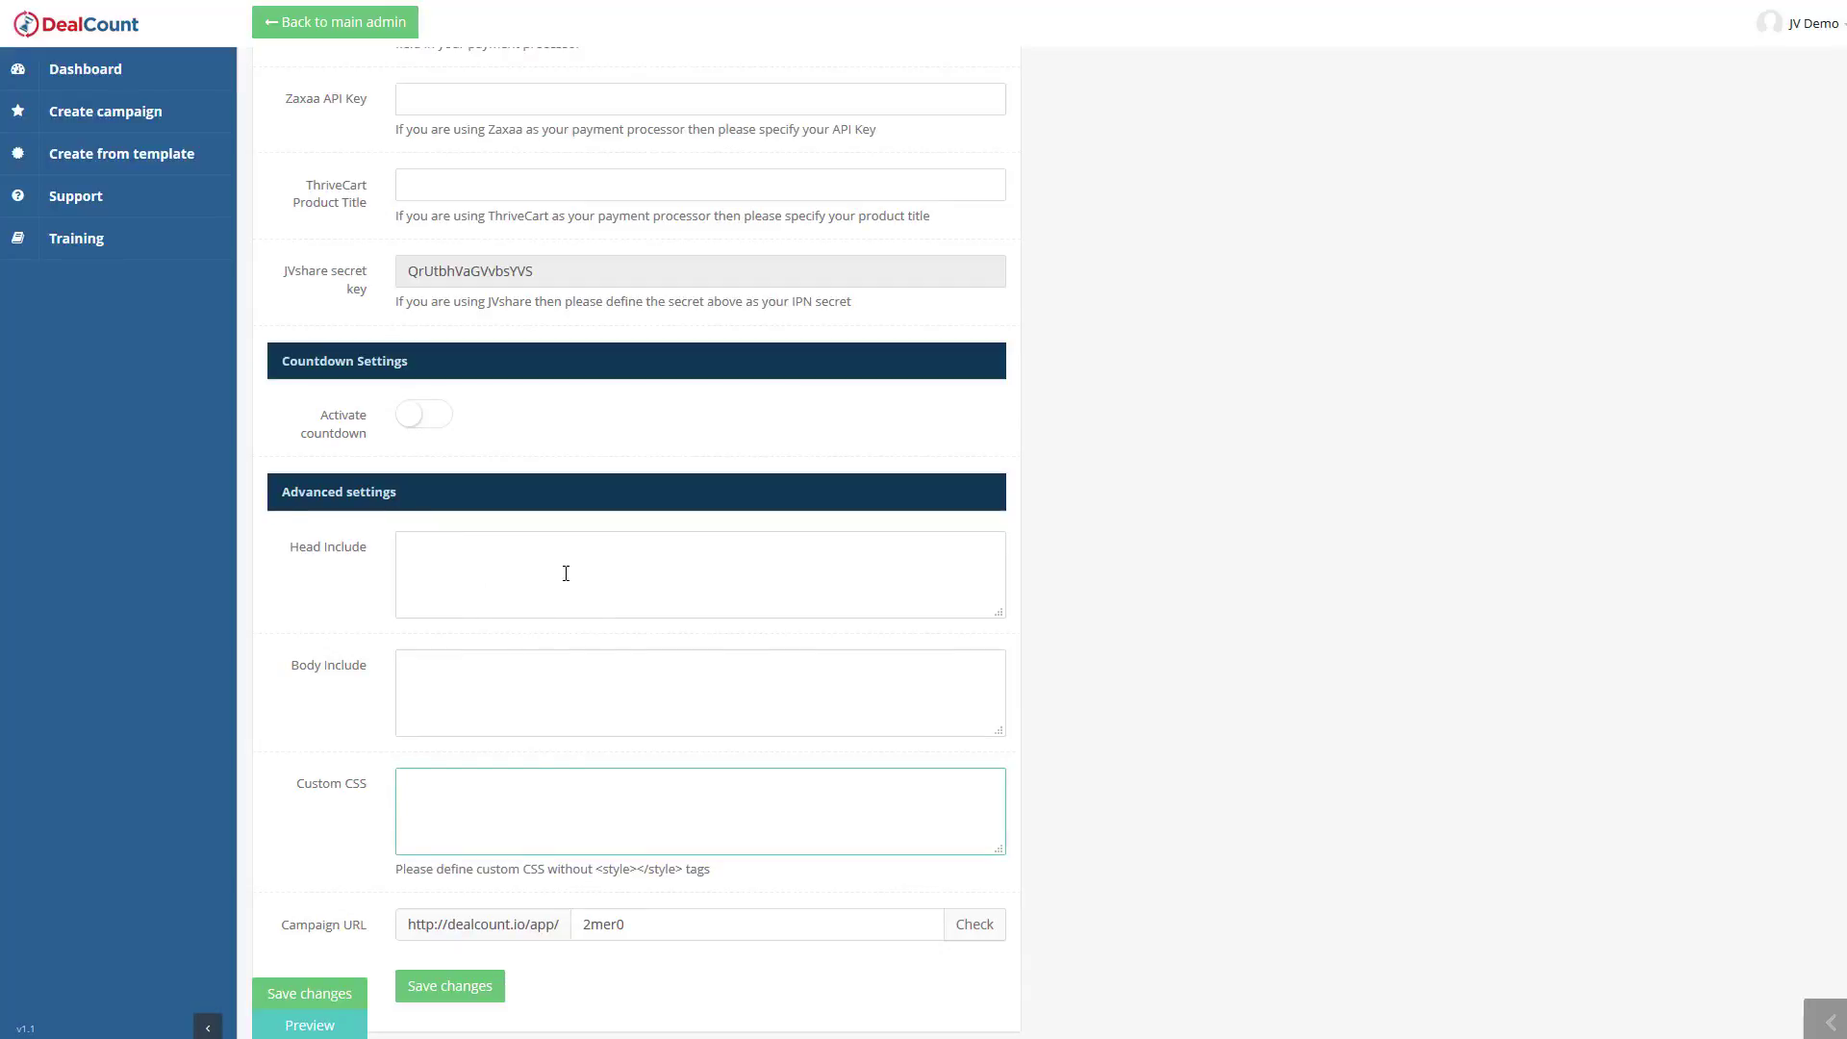
double_click(680, 923)
type("mcdemo")
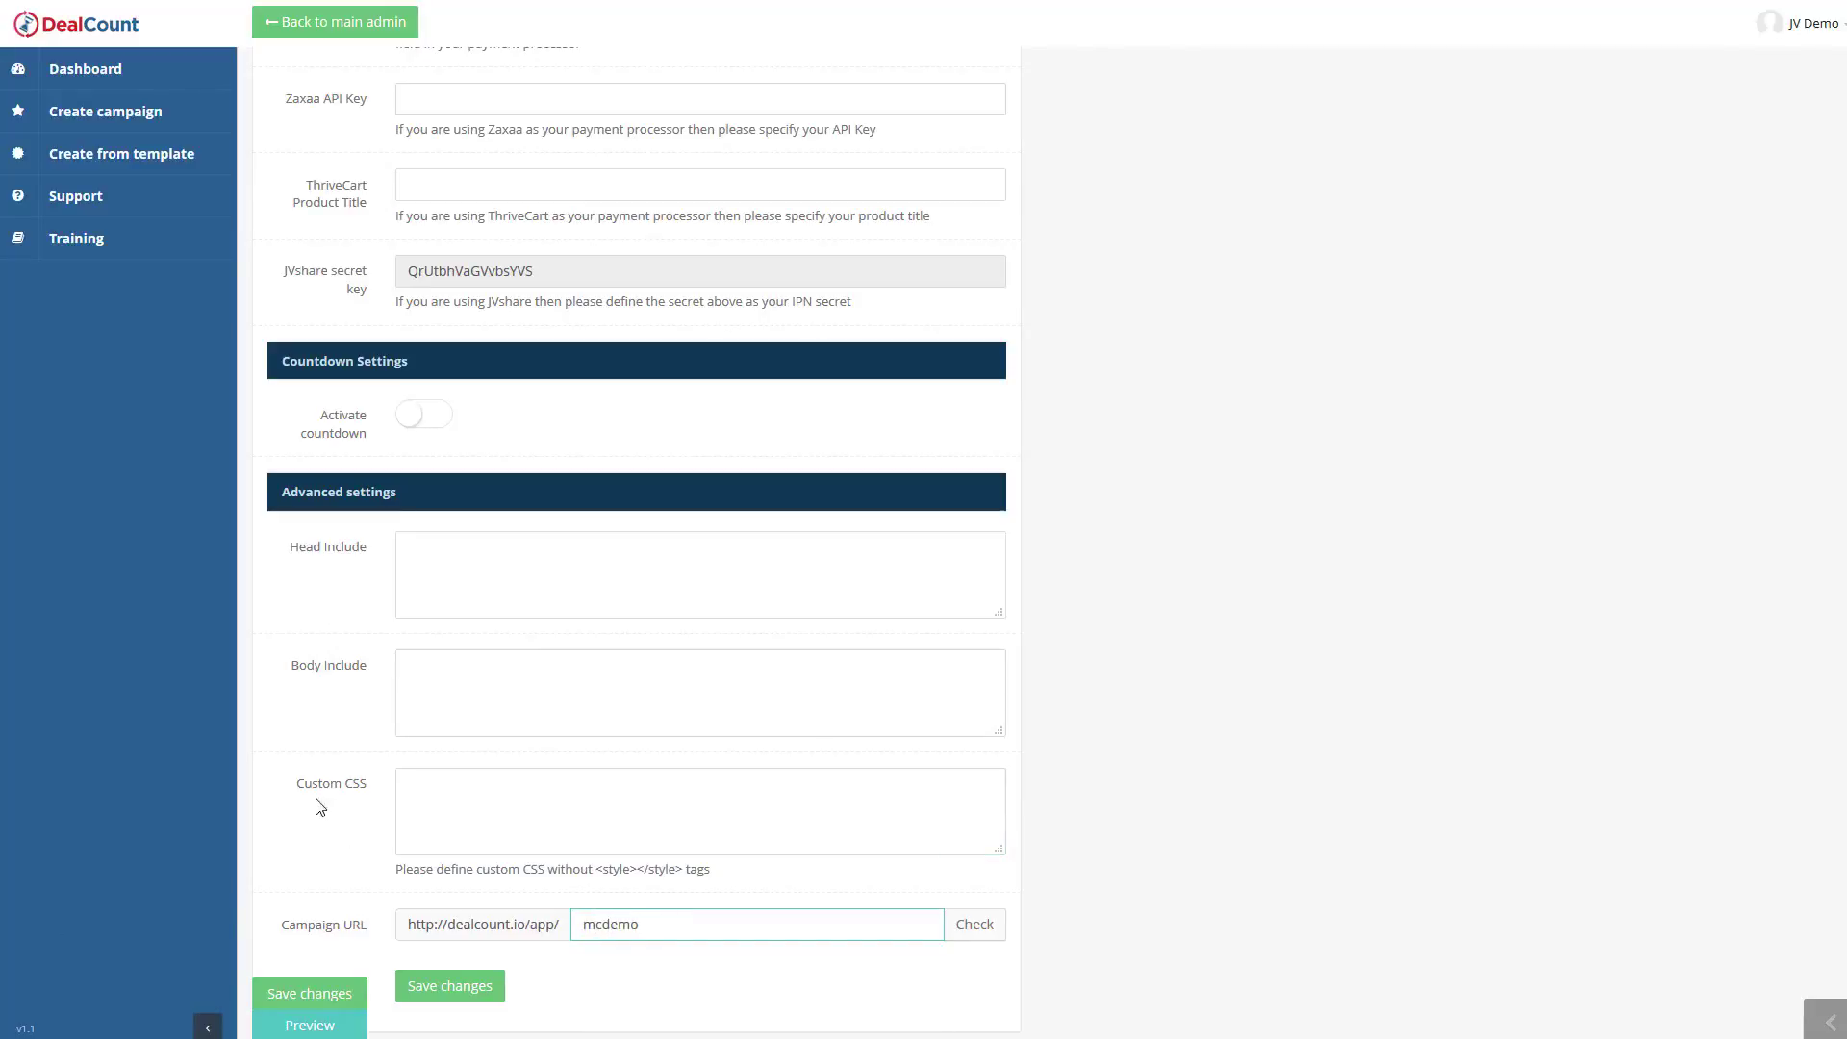
left_click(977, 929)
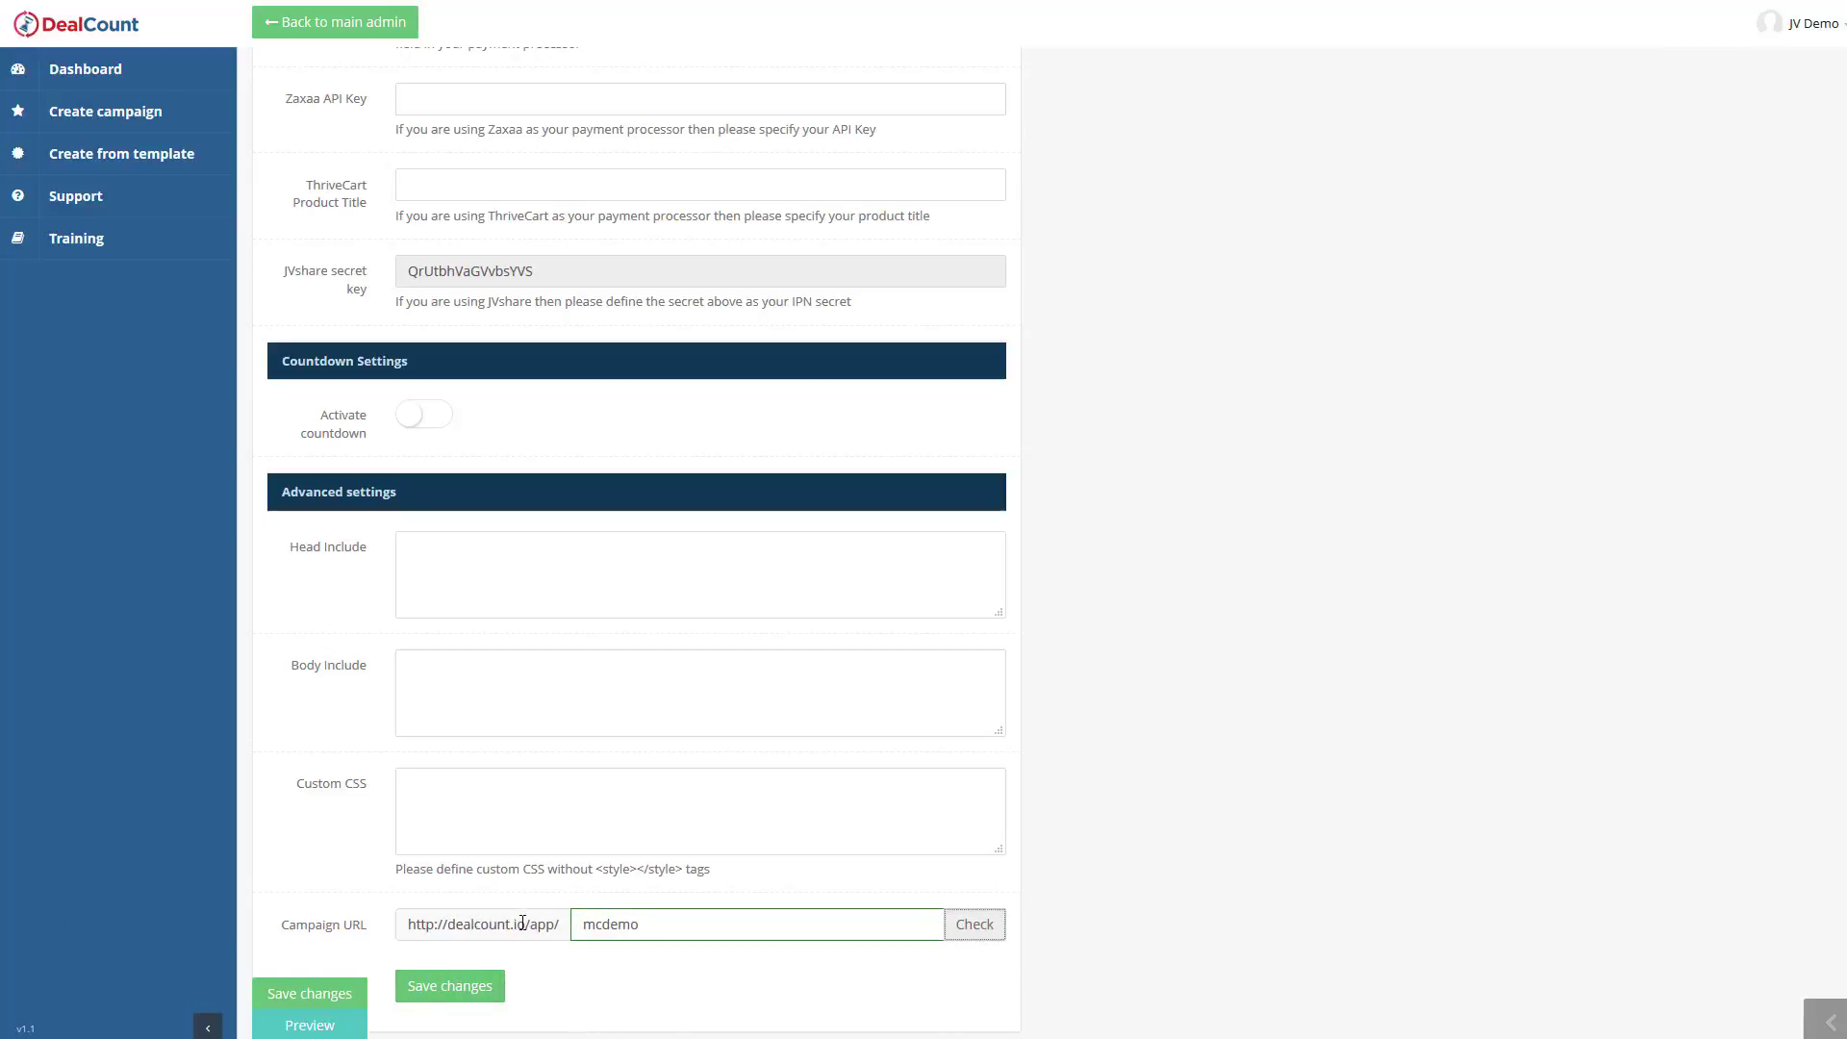
left_click(336, 998)
scroll(423, 681, "down", 2)
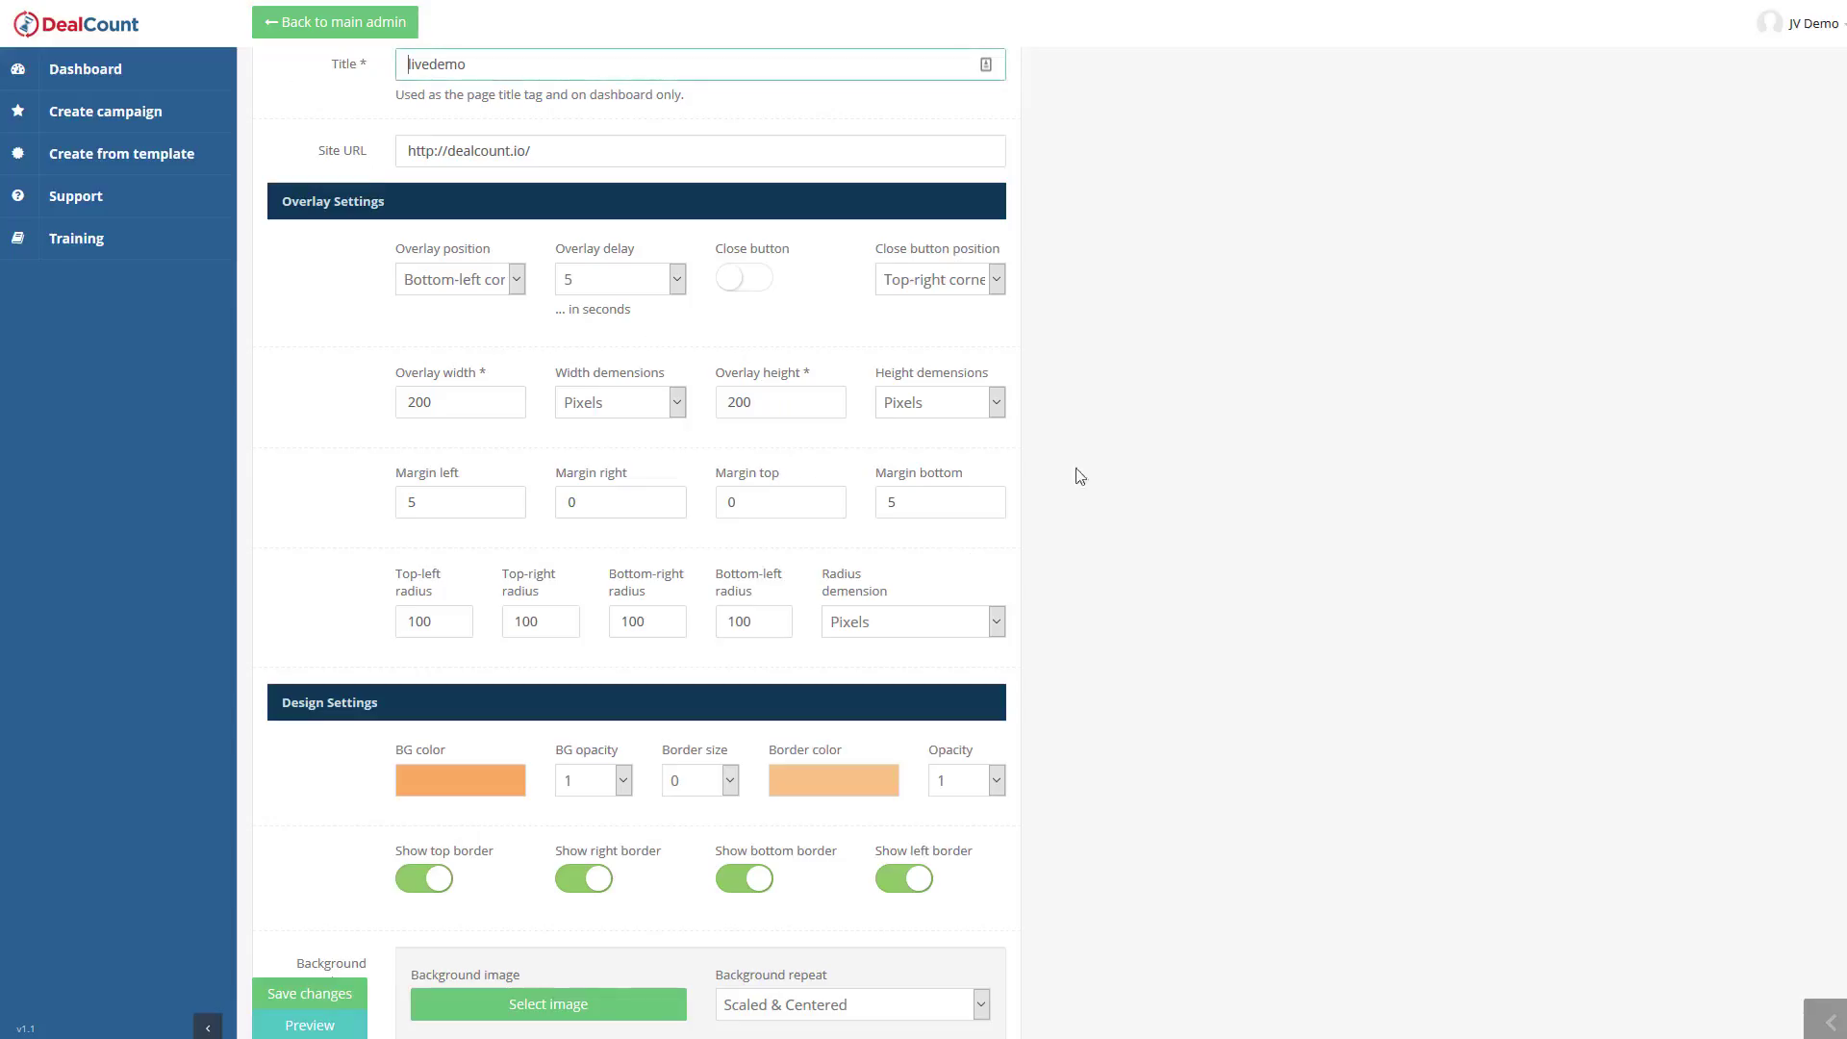
scroll(1150, 466, "down", 6)
scroll(1186, 509, "down", 5)
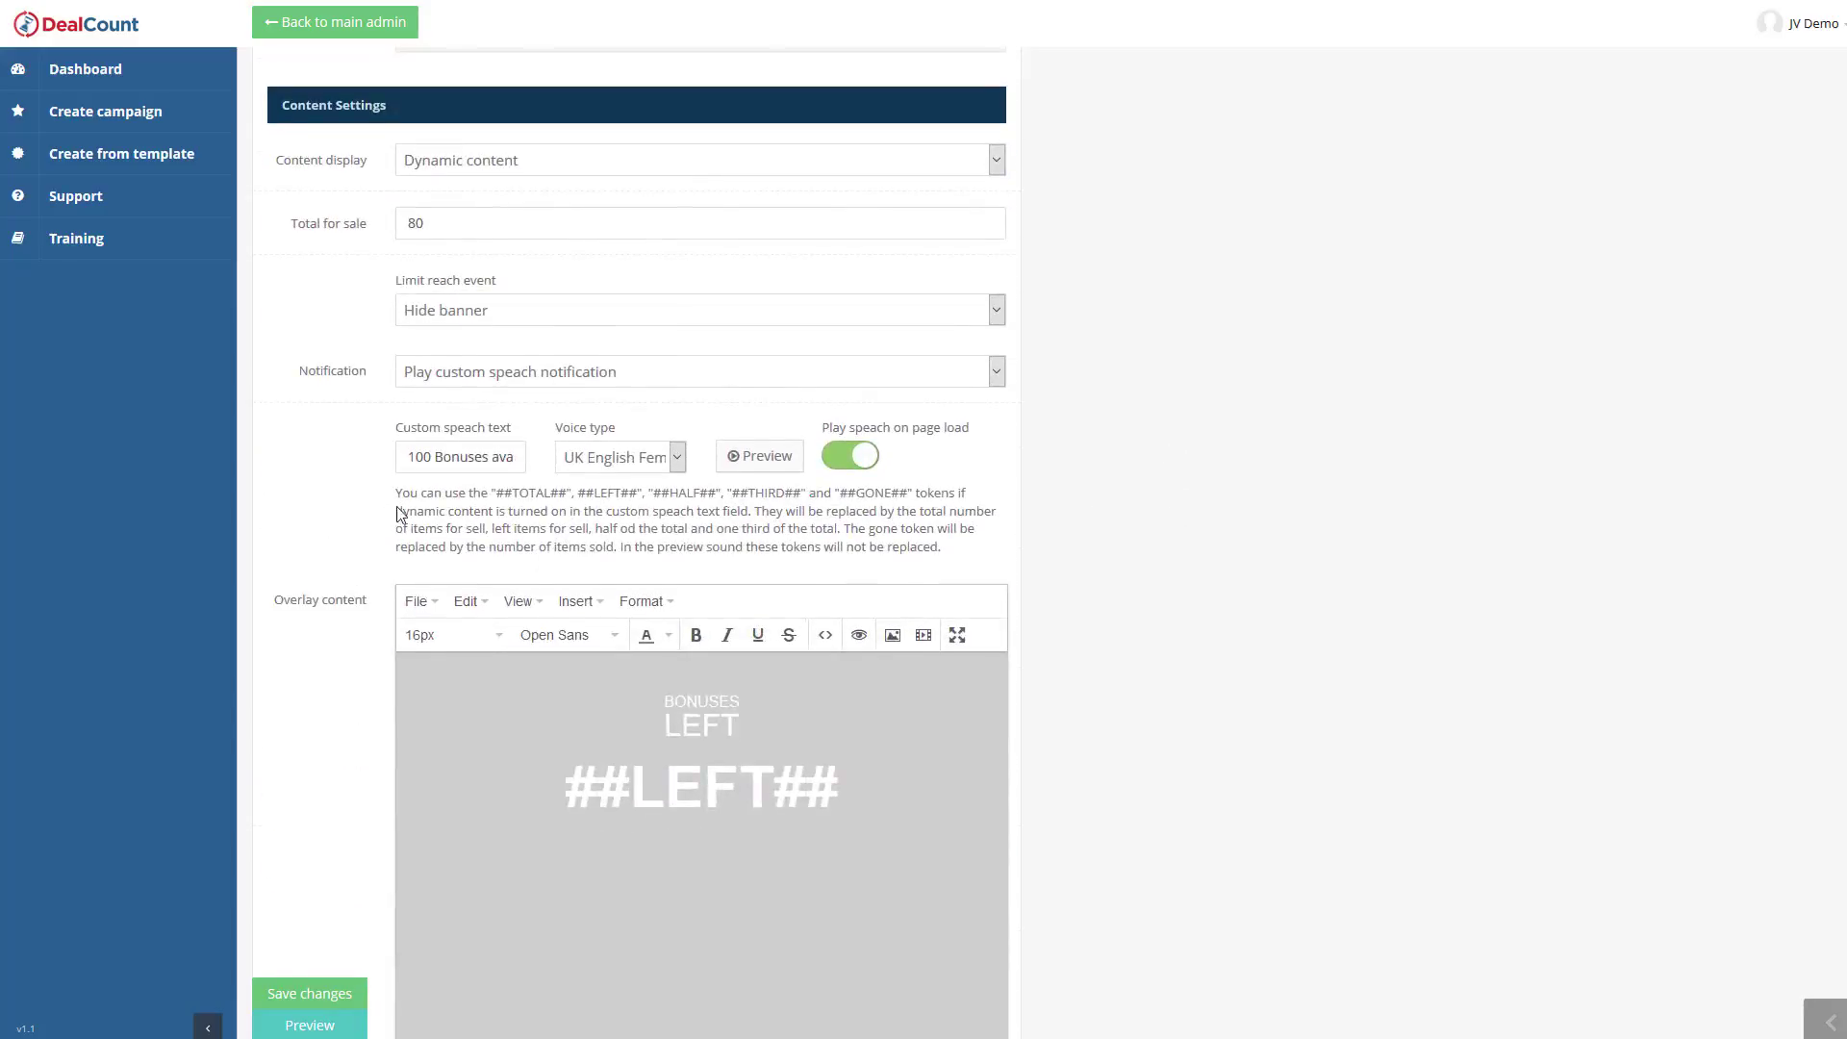
left_click(660, 458)
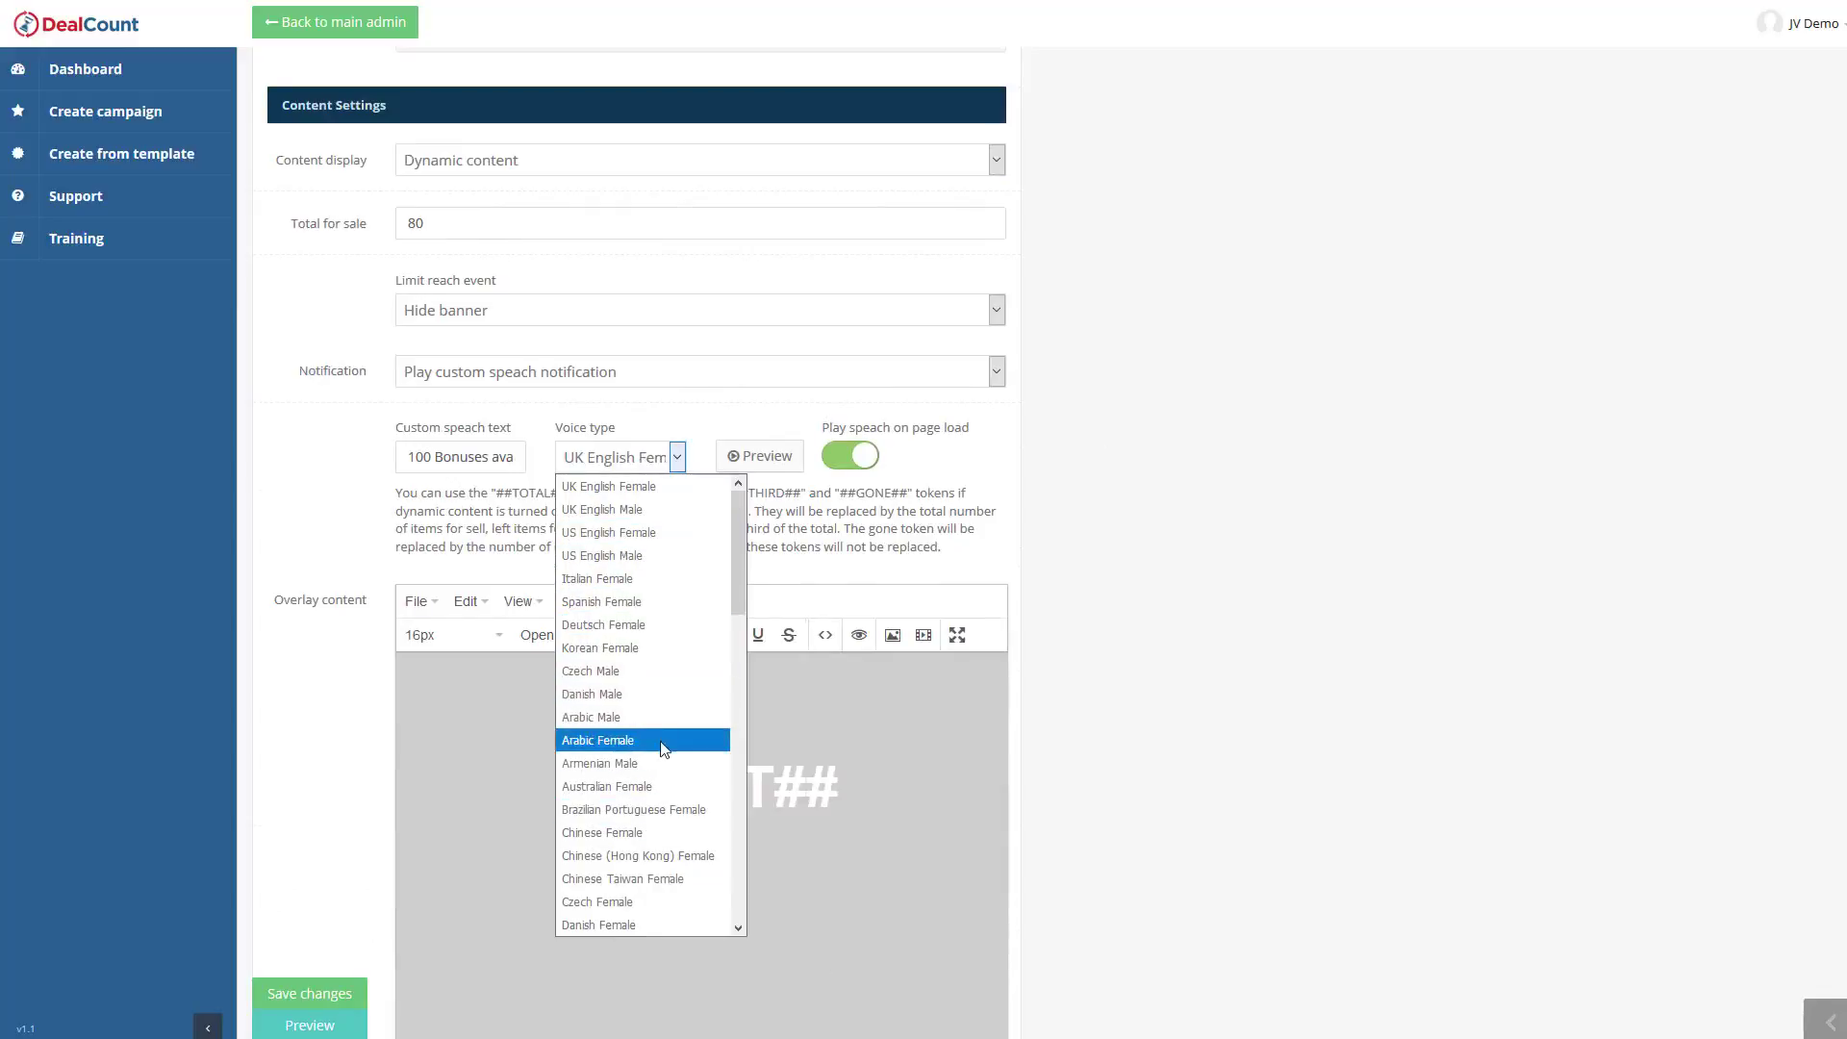
left_click(1167, 575)
scroll(1184, 602, "down", 5)
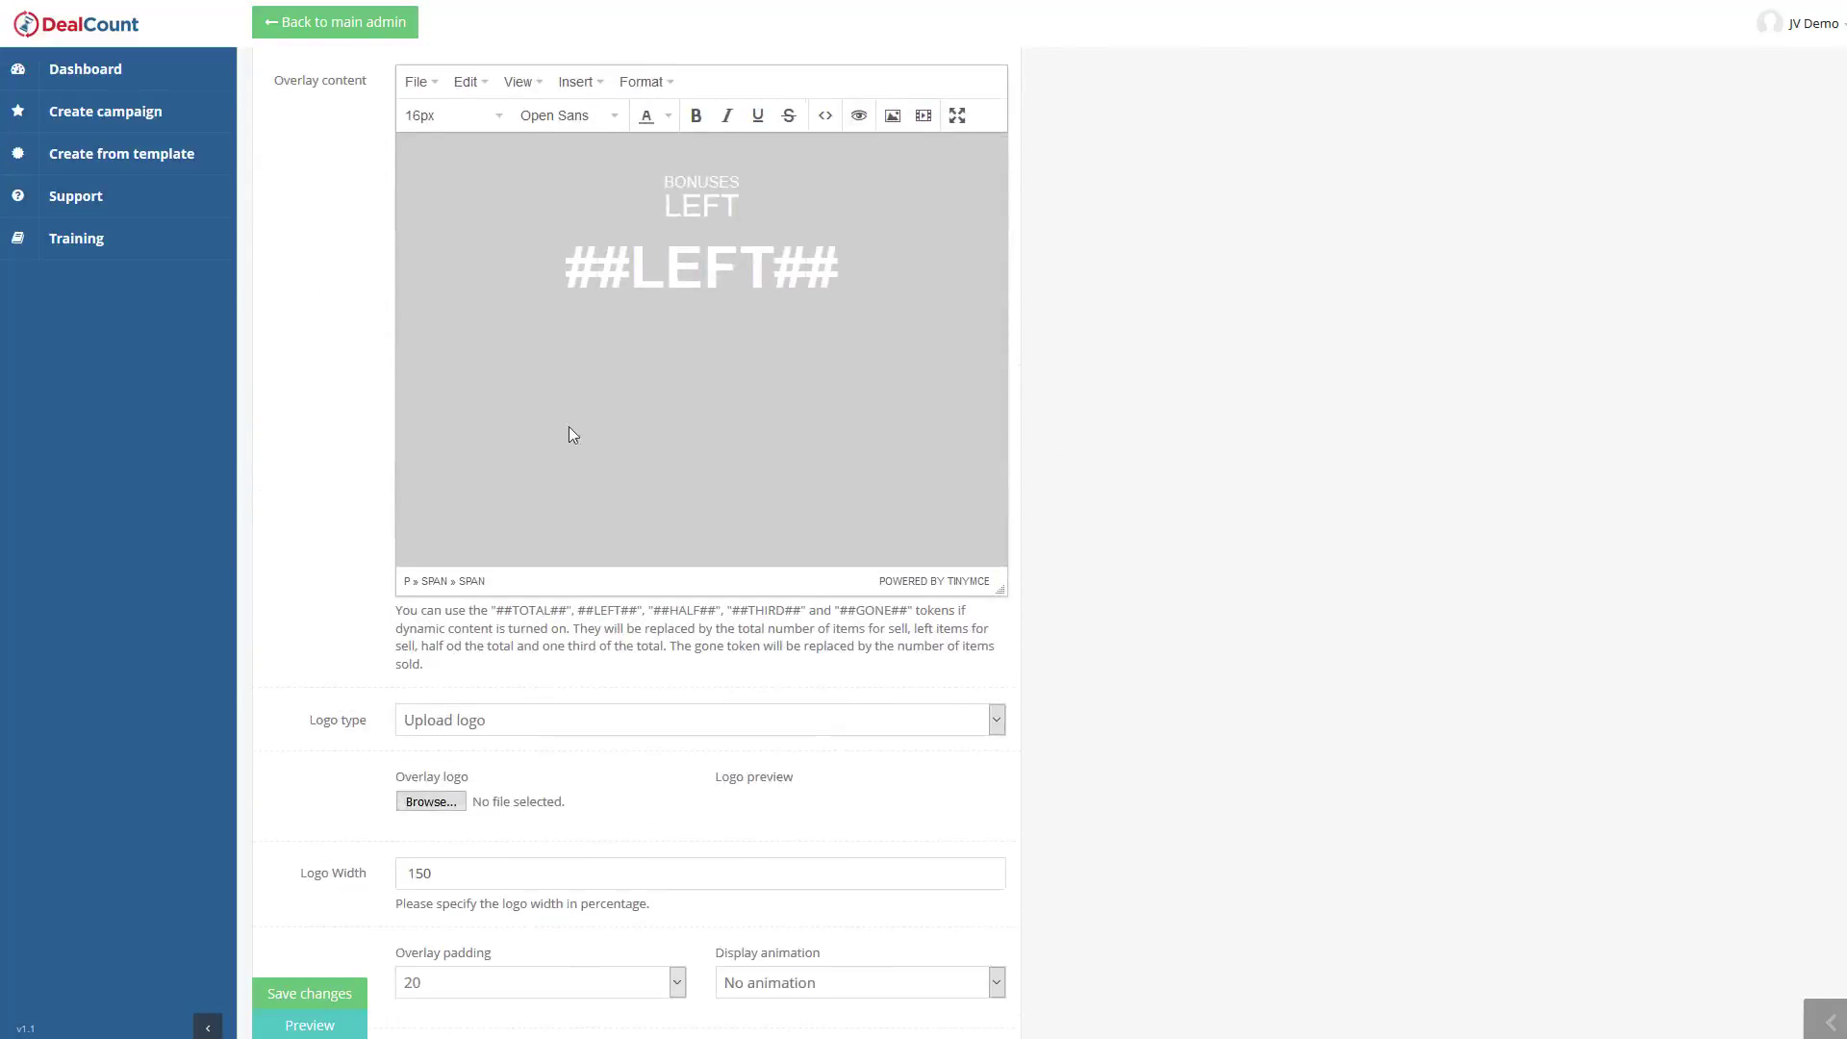
scroll(1232, 395, "up", 2)
scroll(1315, 399, "down", 4)
scroll(1315, 399, "down", 10)
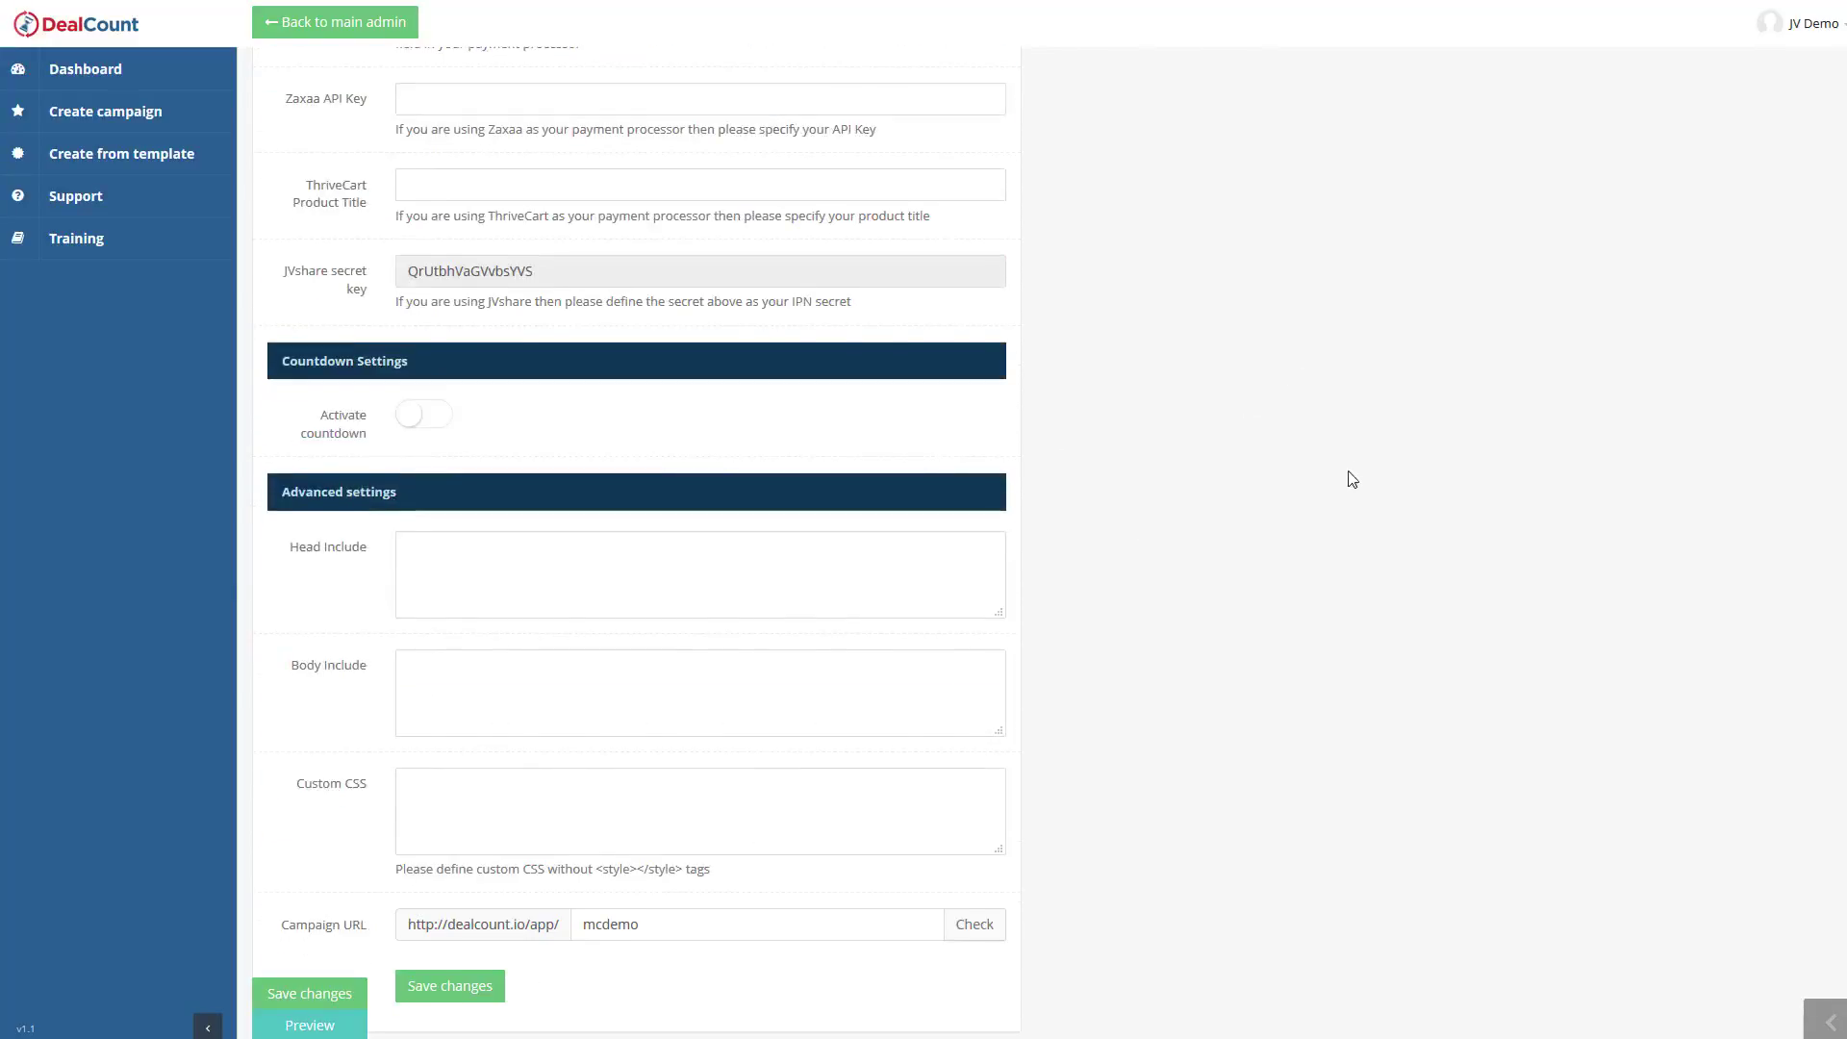
scroll(1270, 481, "up", 20)
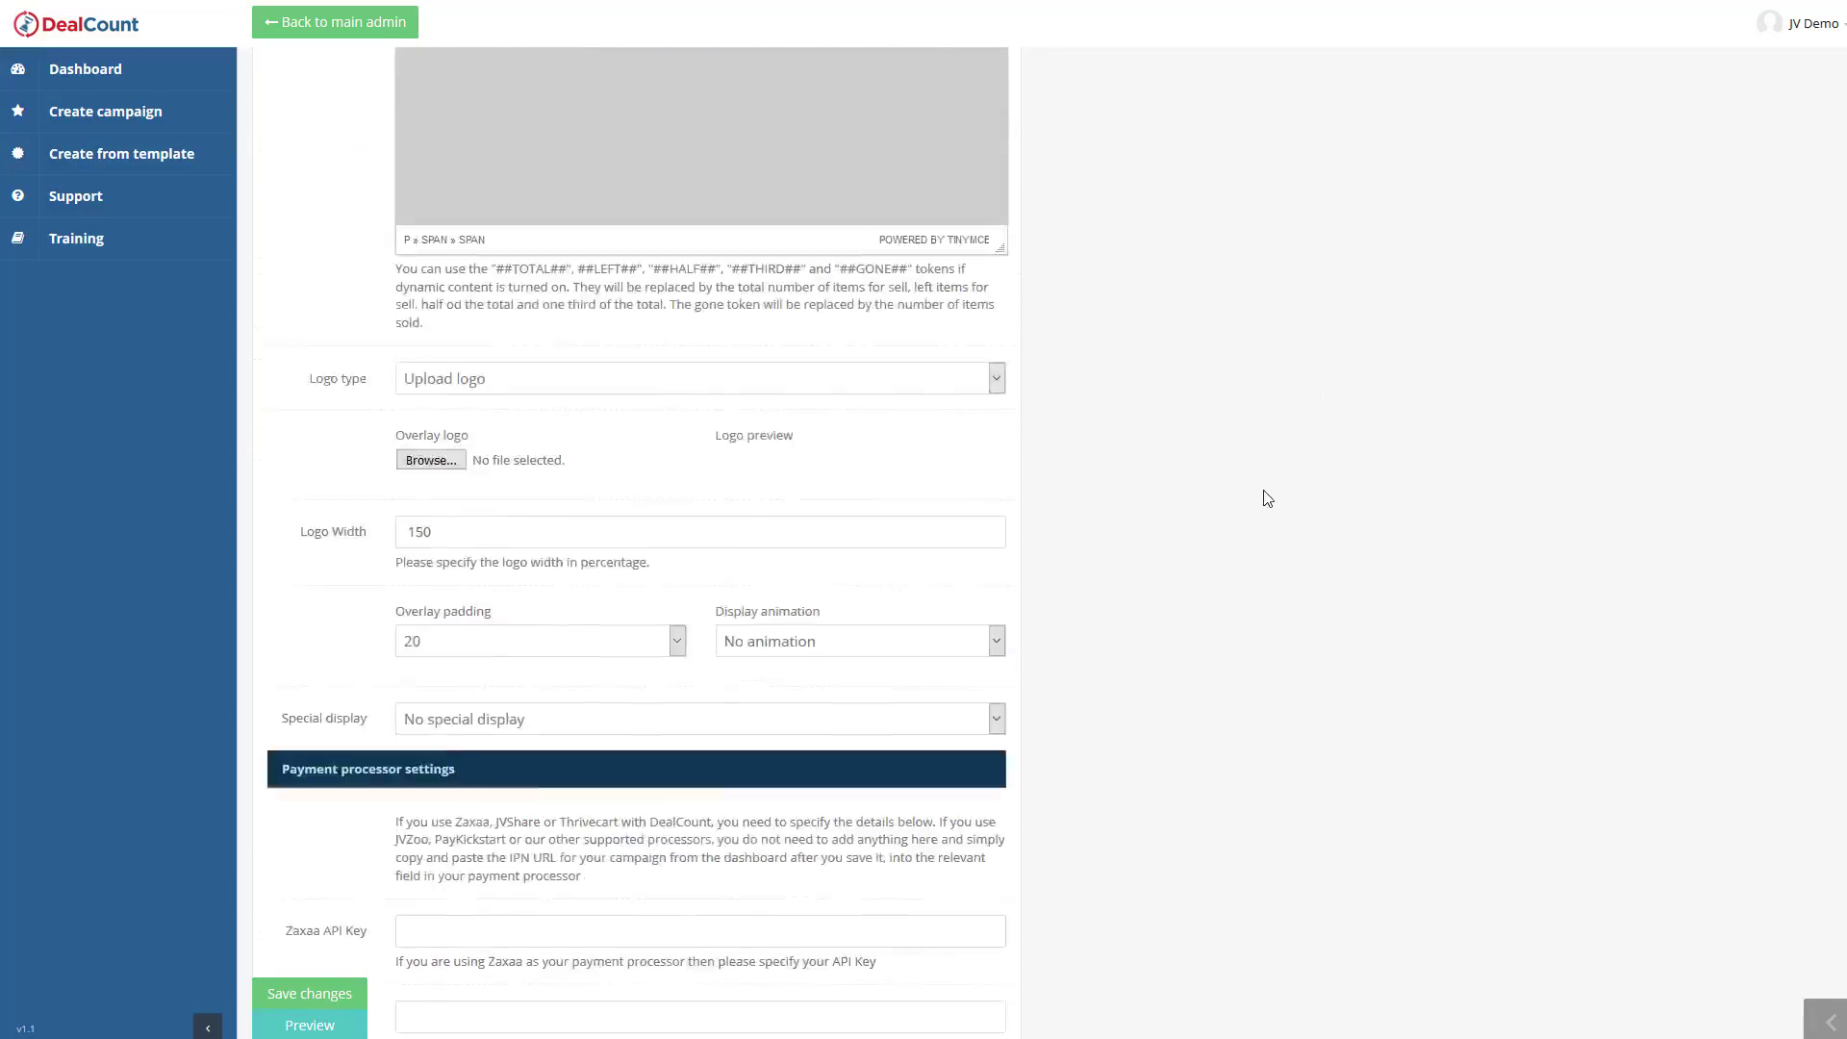
scroll(1245, 499, "up", 9)
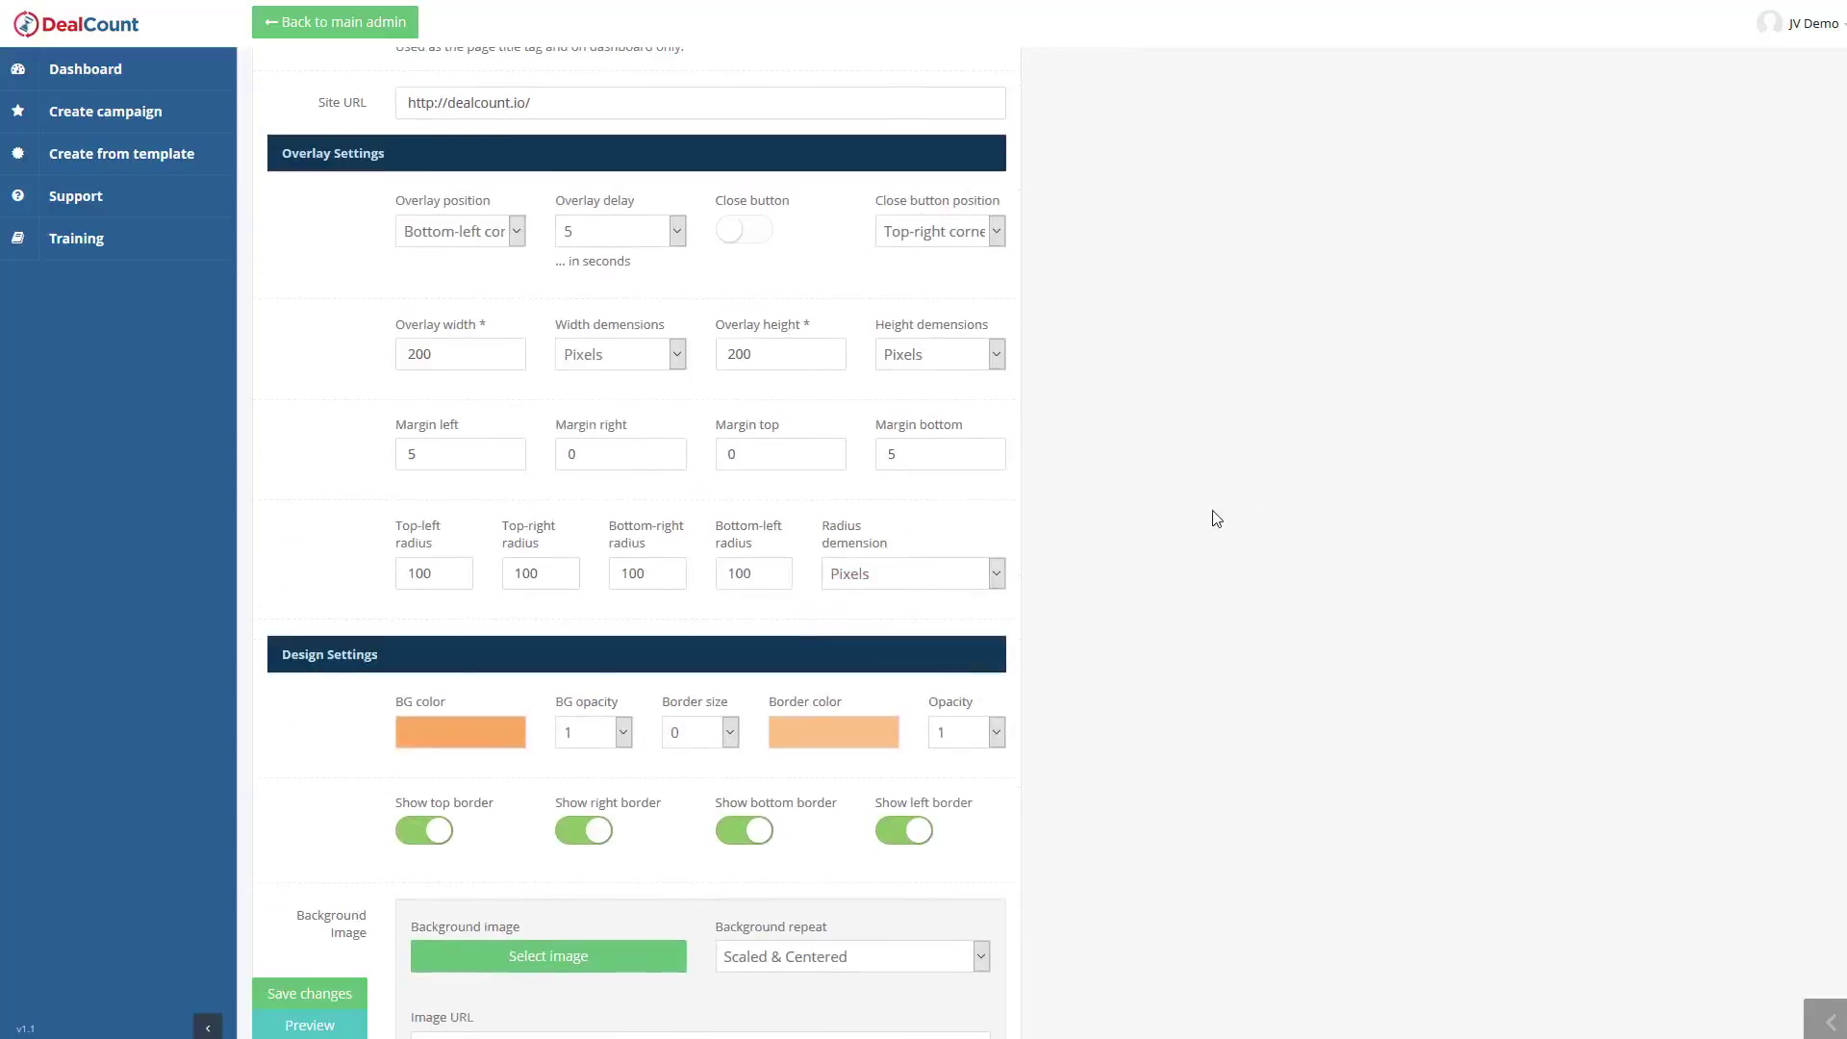
left_click(123, 153)
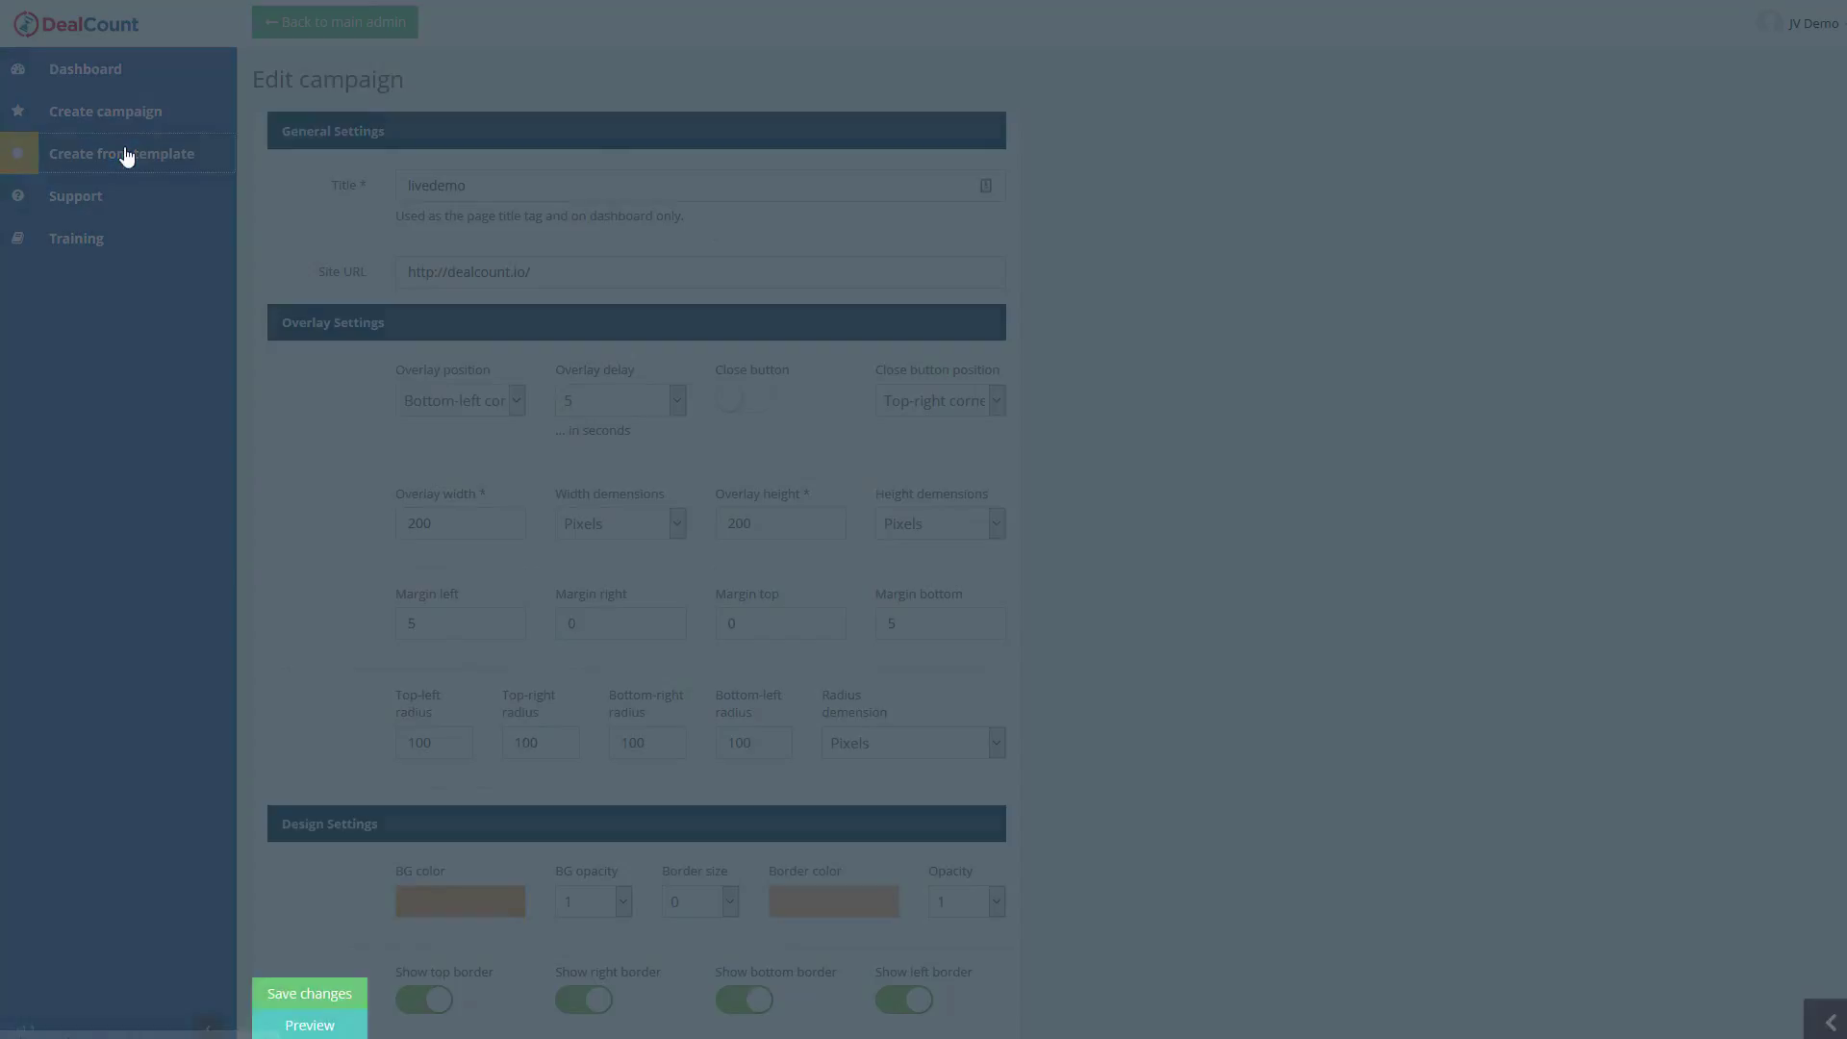
scroll(1038, 337, "down", 15)
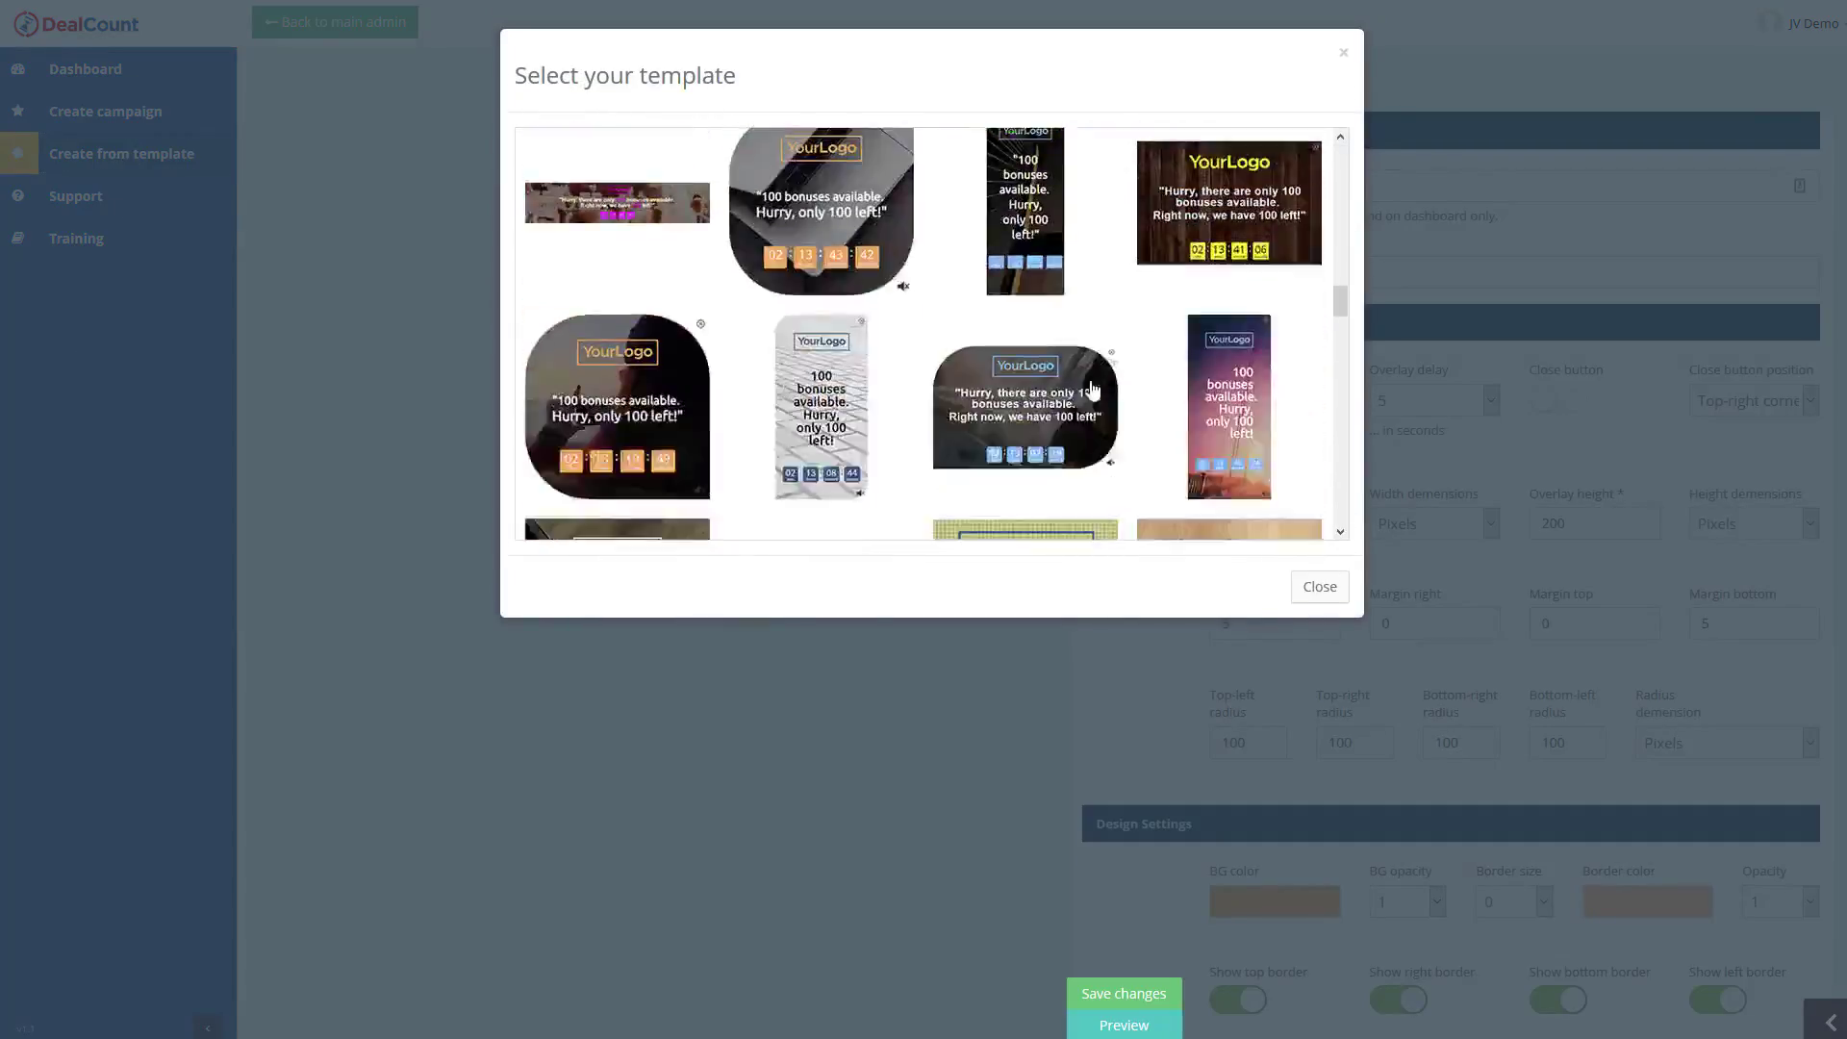
scroll(896, 444, "down", 3)
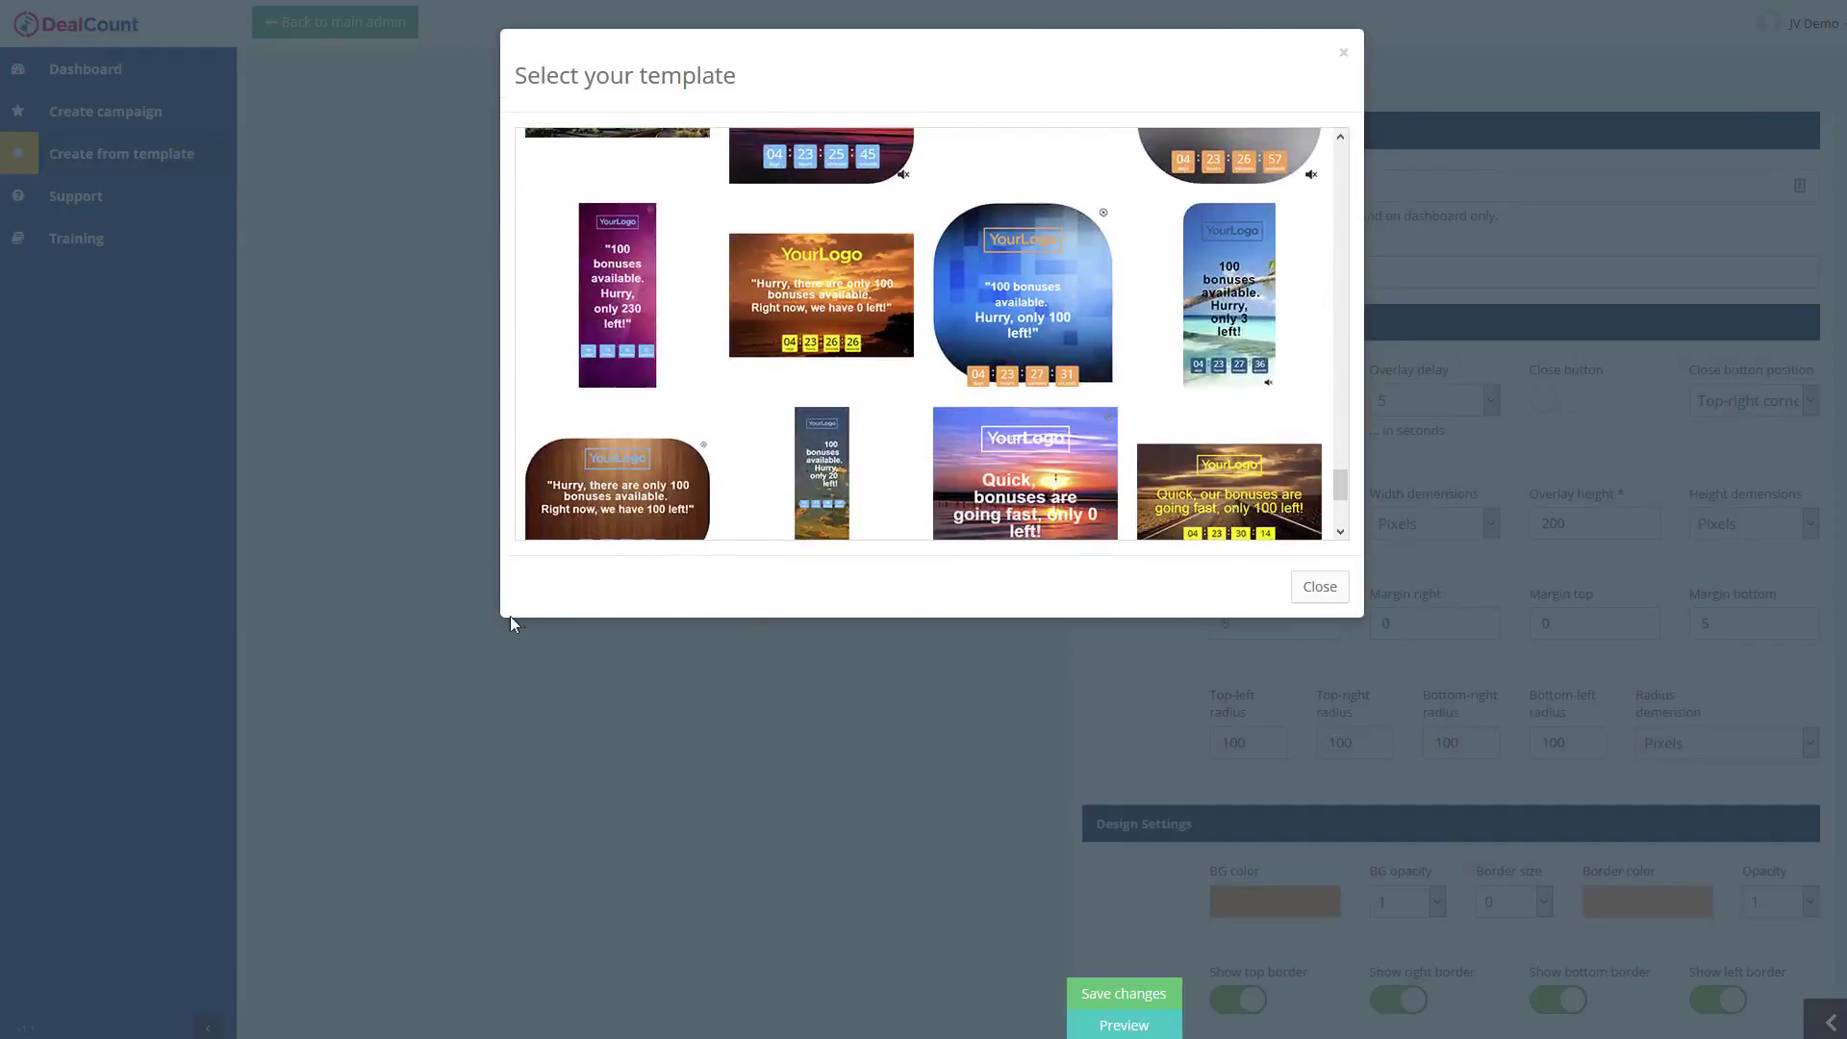
scroll(822, 510, "down", 3)
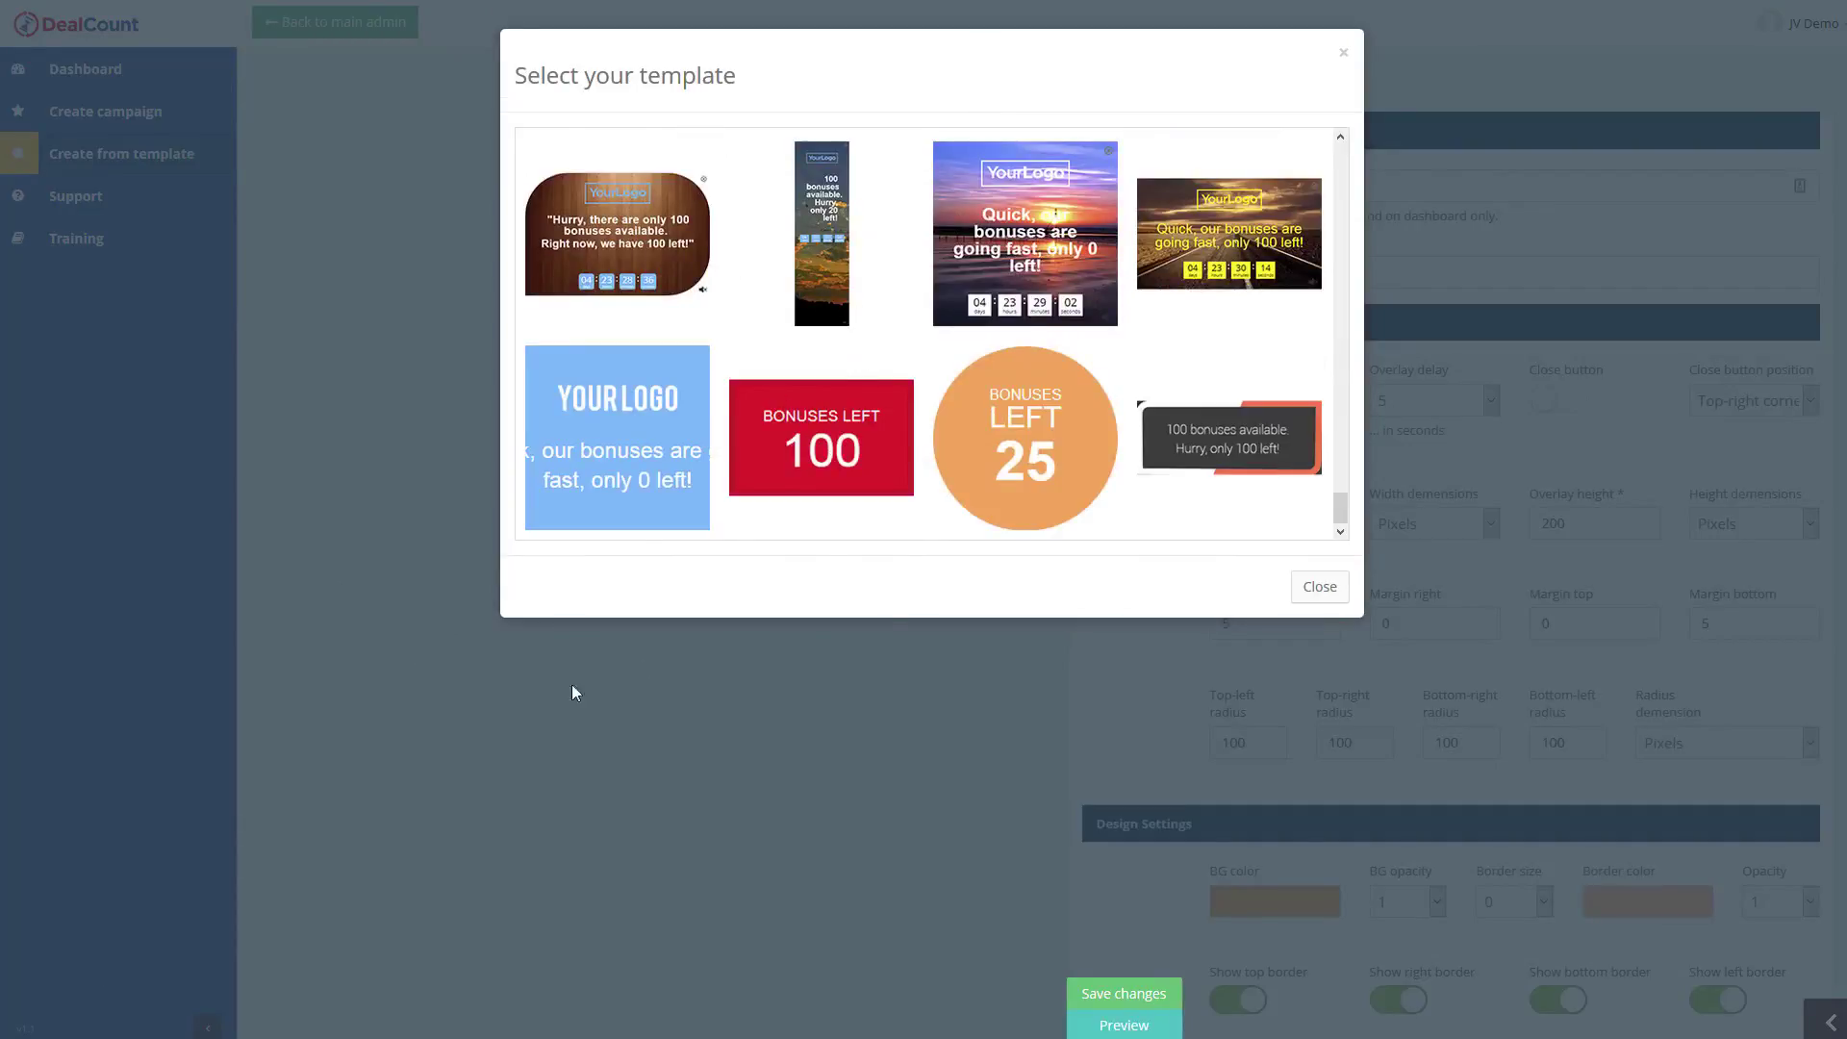
Step: Close the template gallery, go to Dashboard, and open Big Impact Count for editing
left_click(701, 726)
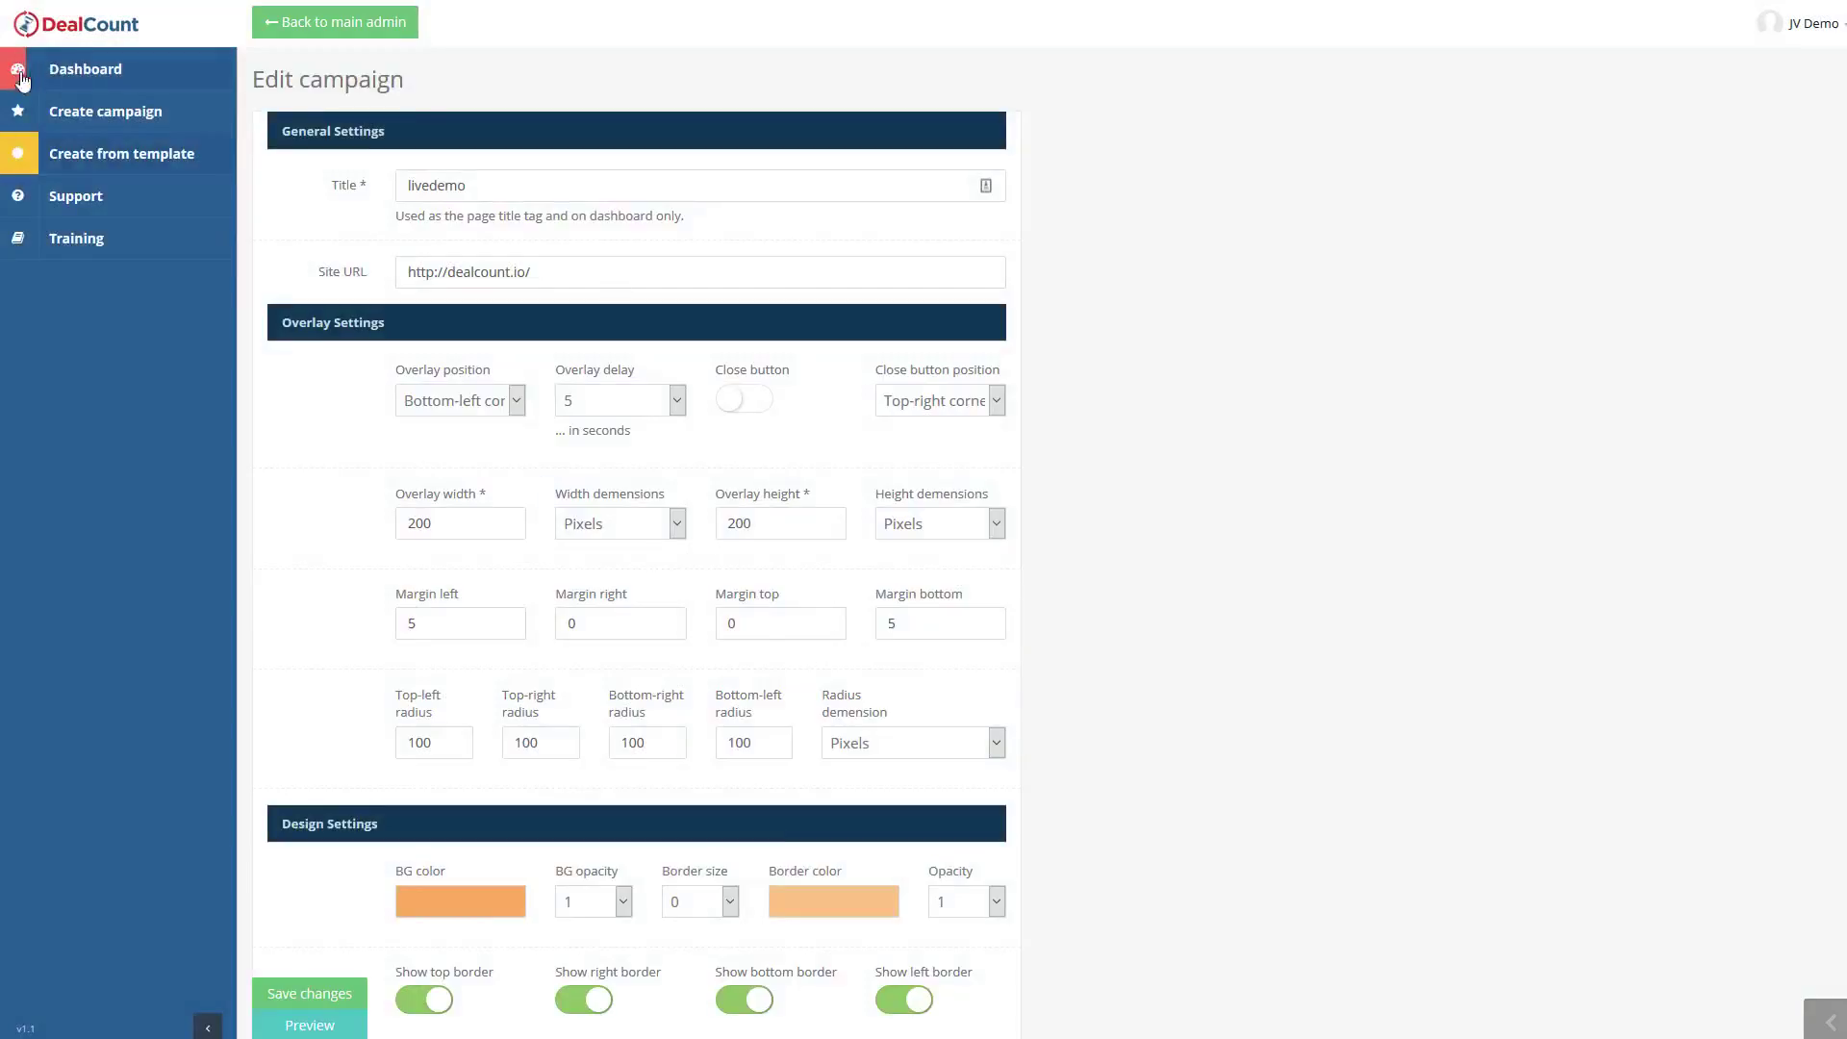
left_click(94, 77)
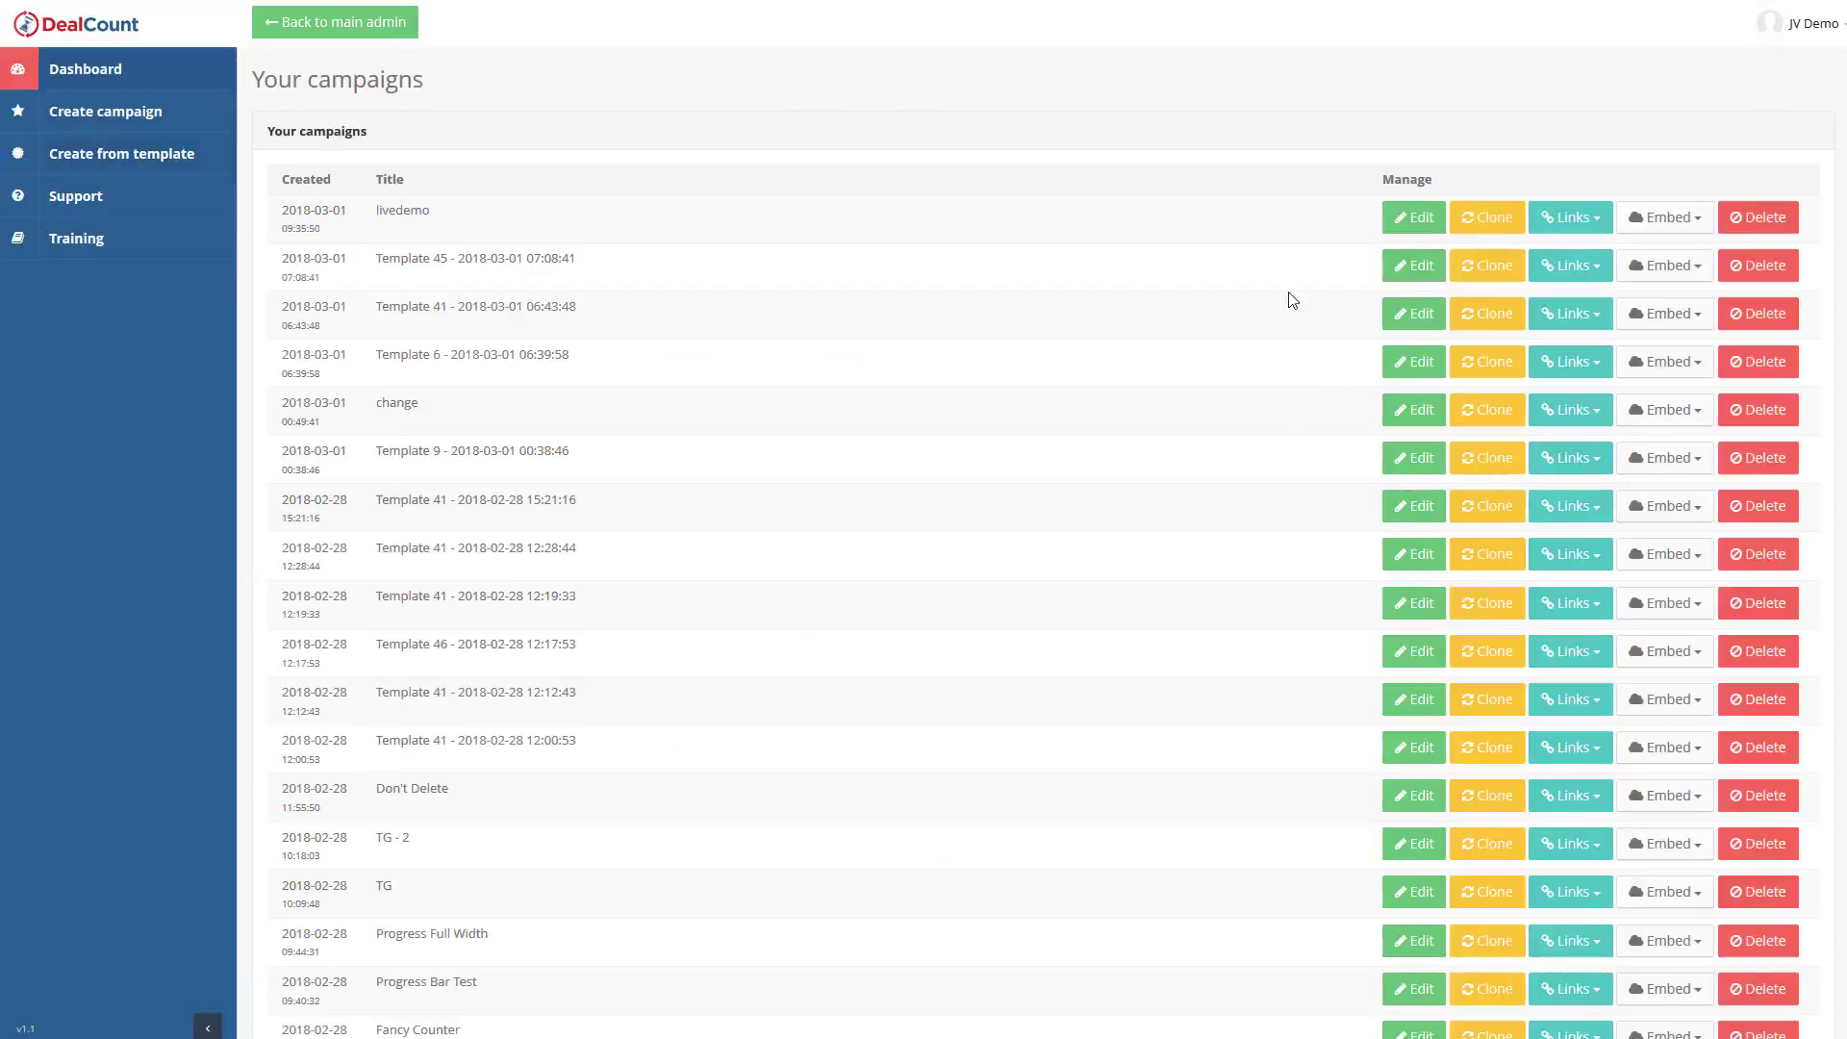
scroll(1068, 490, "down", 2)
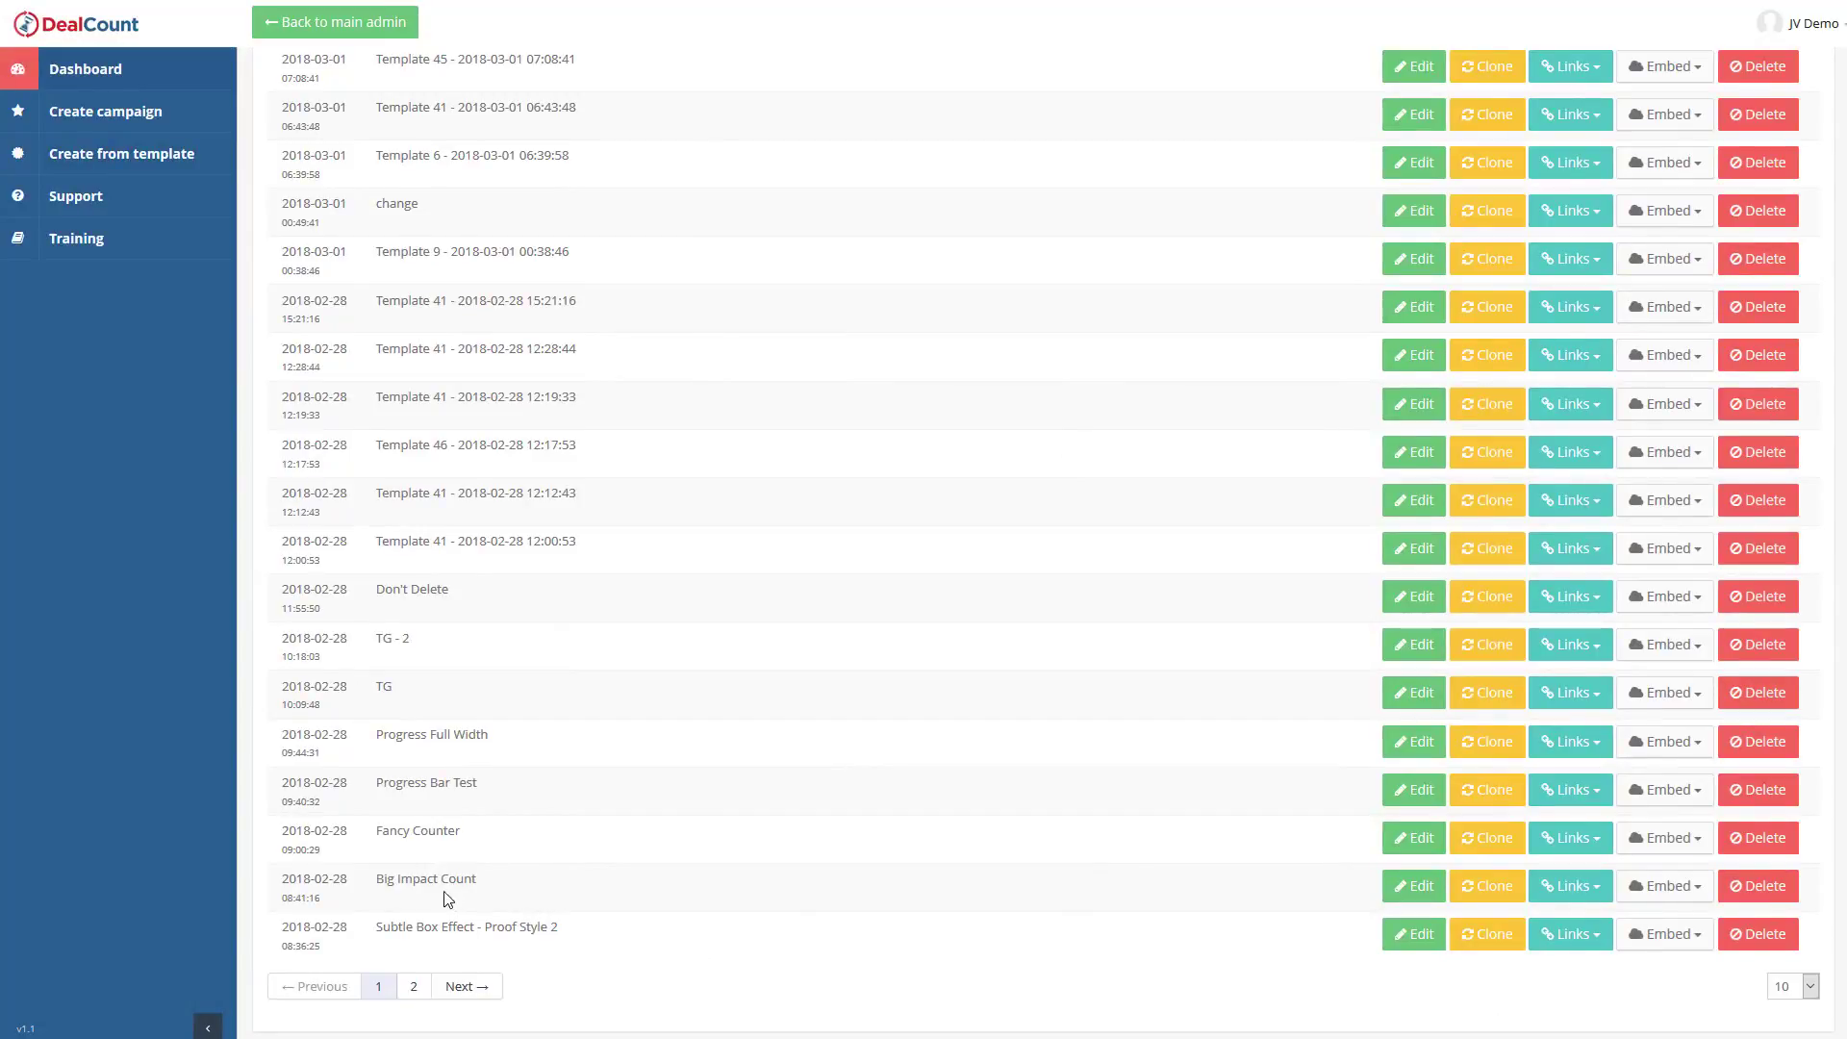
left_click(1414, 885)
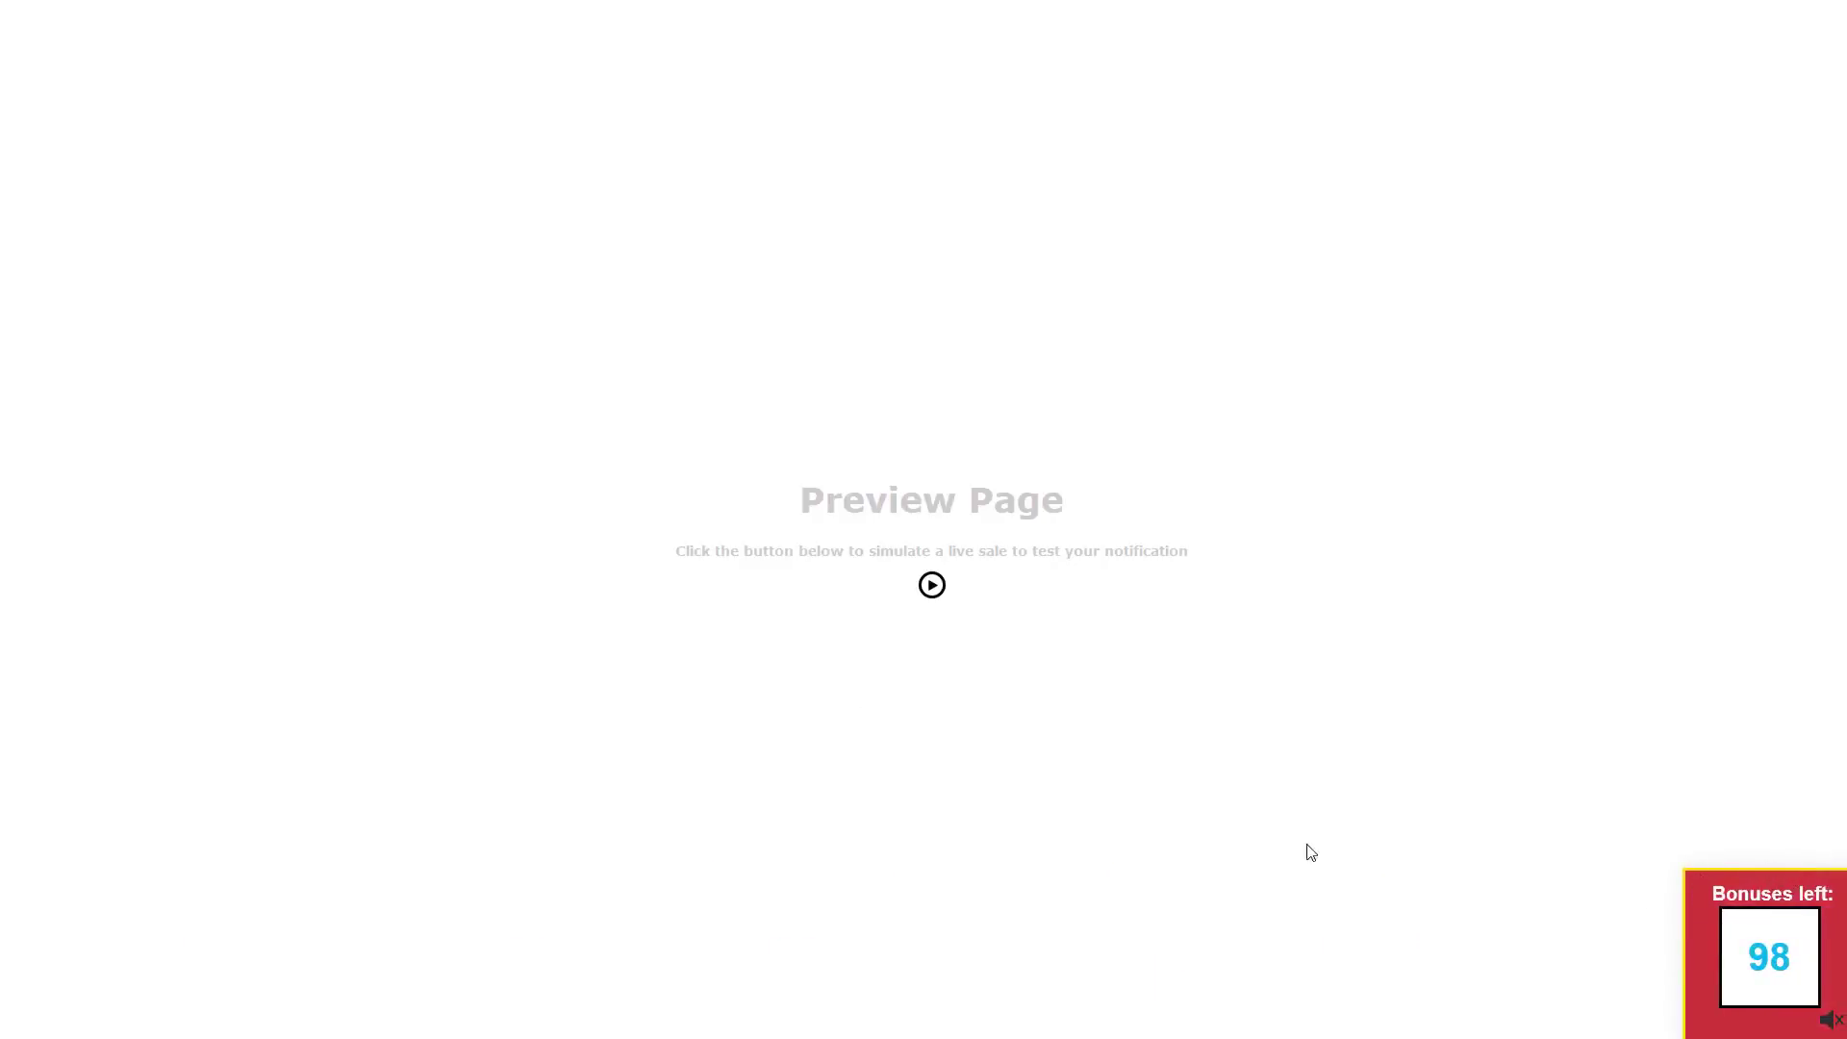
Step: Set the overlay width to 100 percent
left_click(1053, 731)
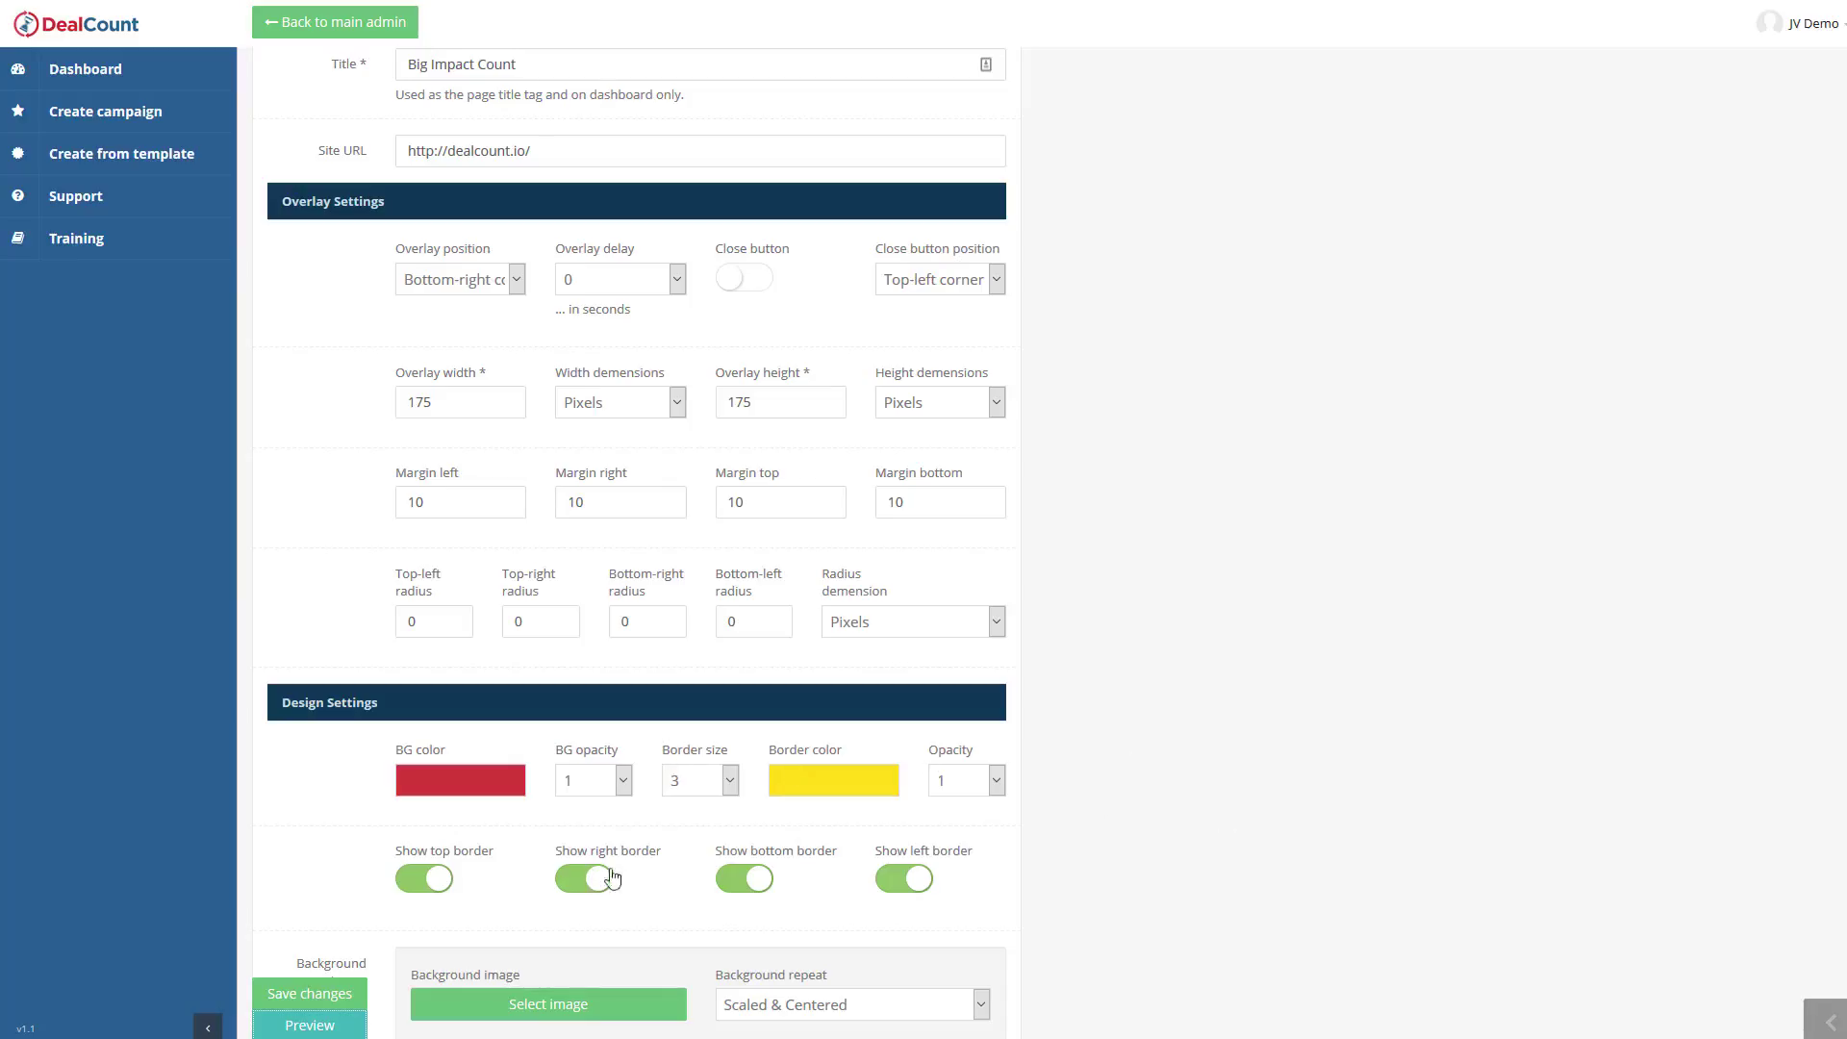
left_click_drag(438, 402, 227, 416)
type("100")
left_click(620, 402)
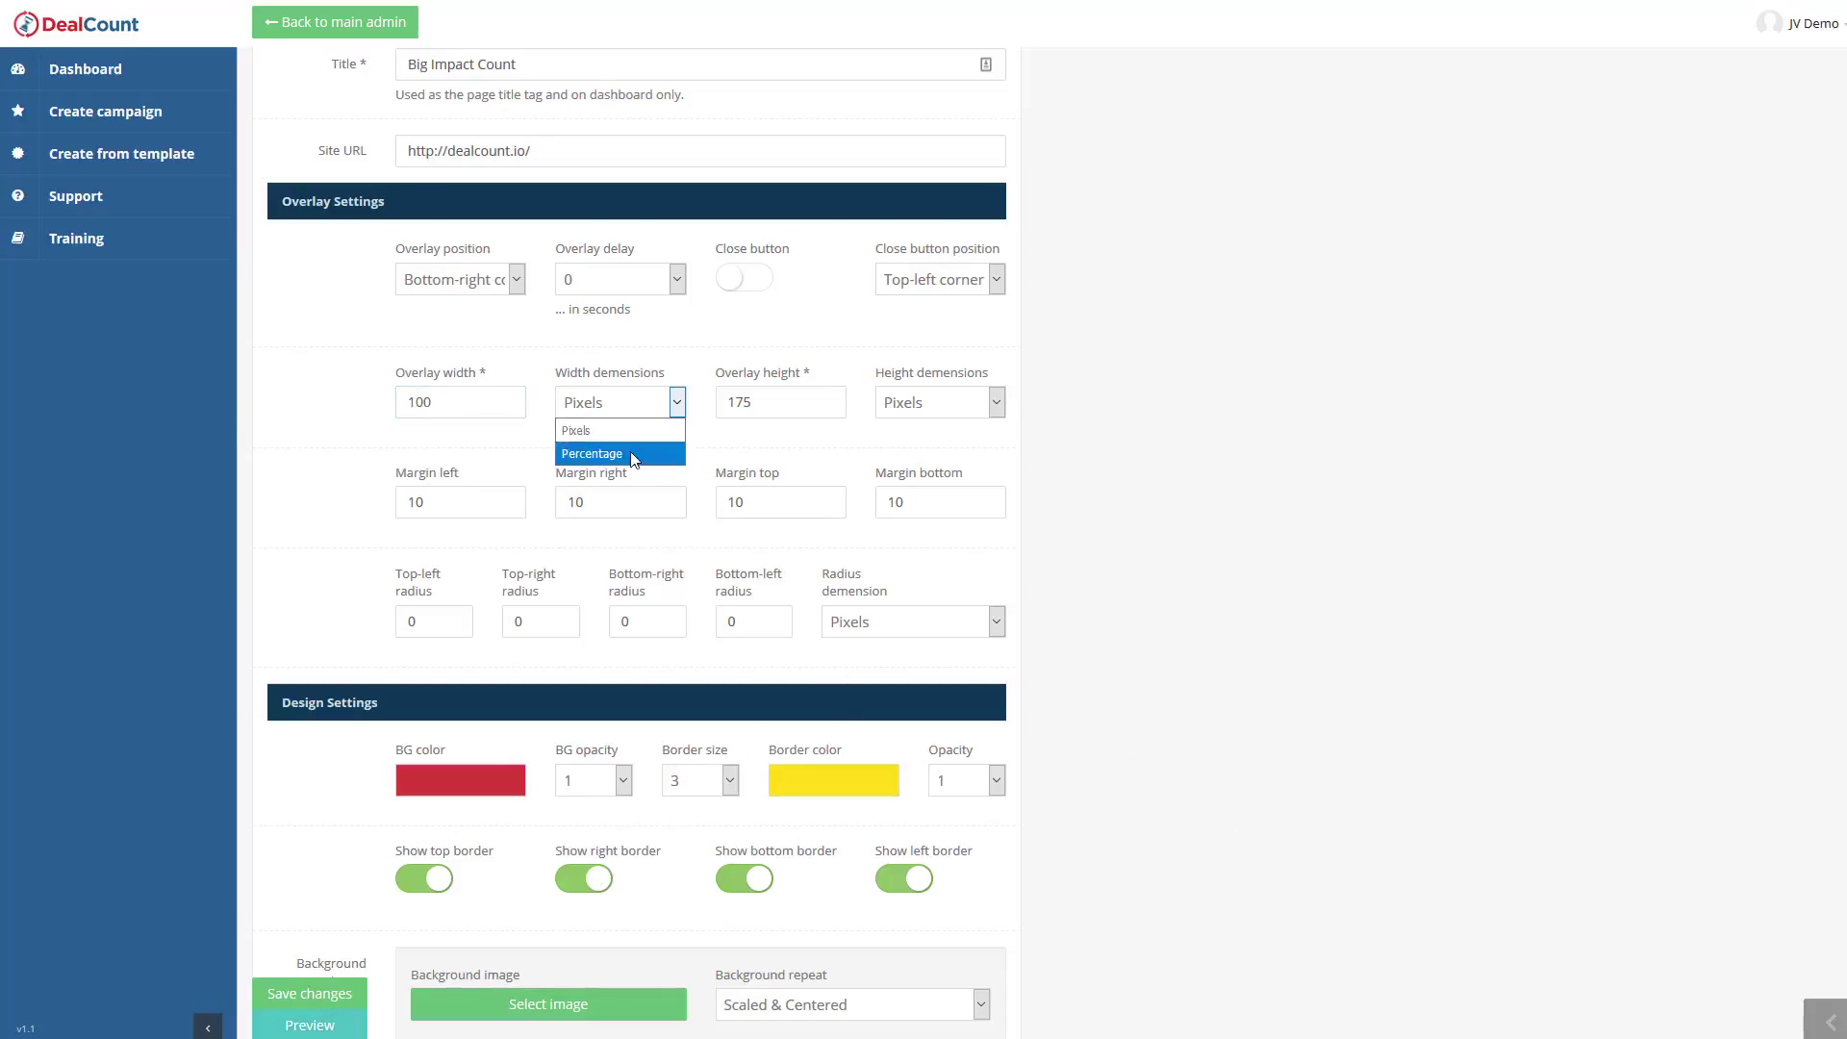
left_click(634, 454)
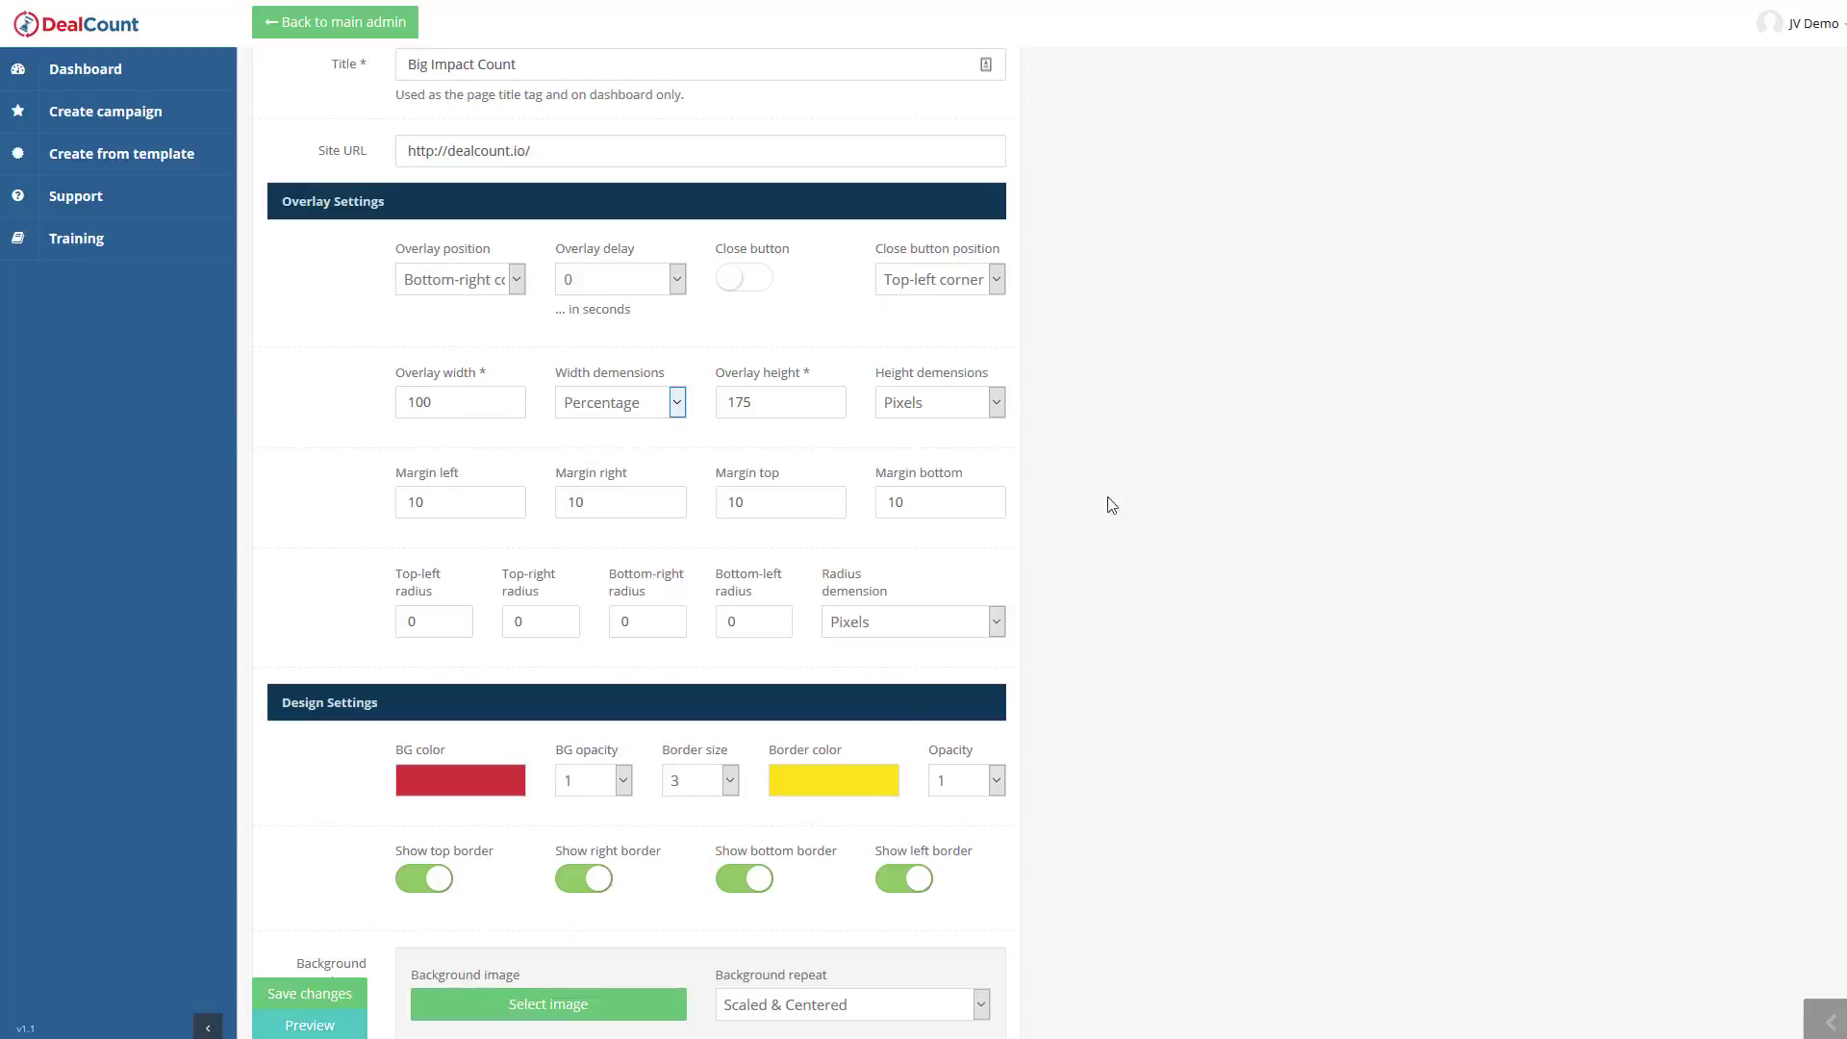
Step: Choose rotateInDownLeft as the display animation
scroll(1216, 590, "down", 12)
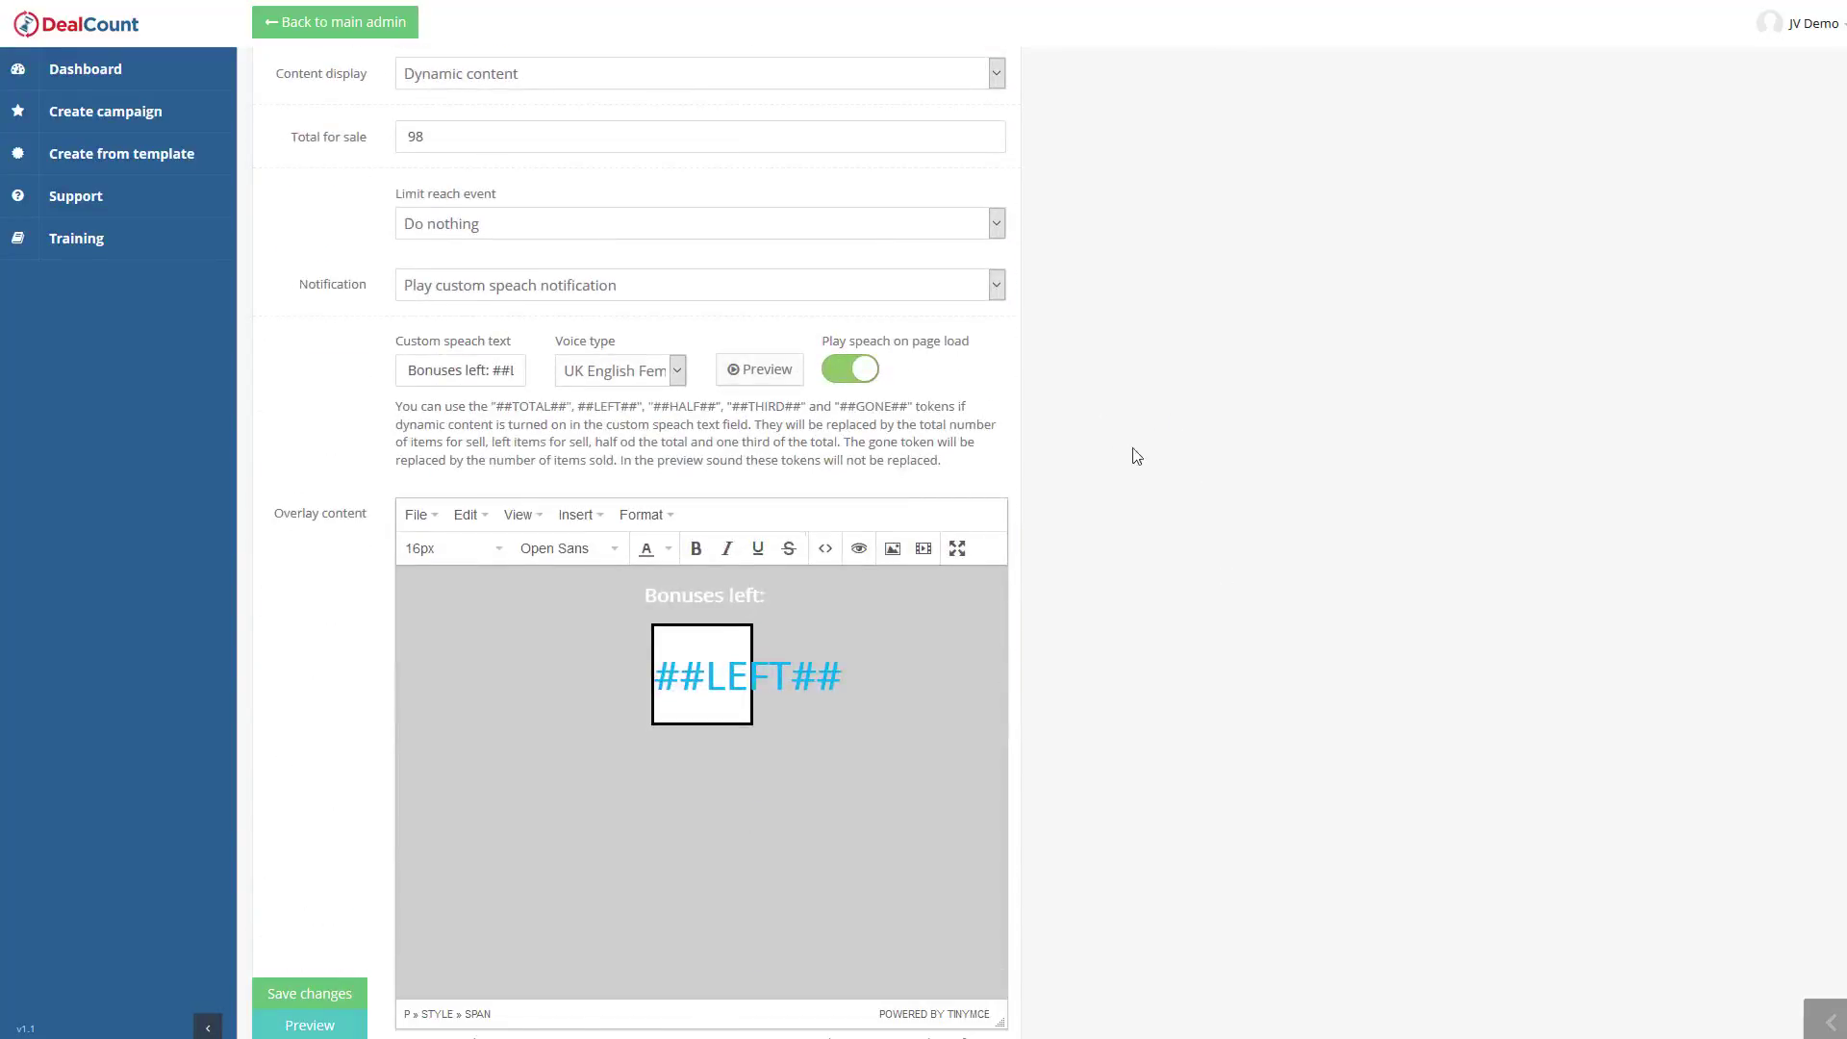
scroll(1164, 504, "down", 9)
left_click(960, 549)
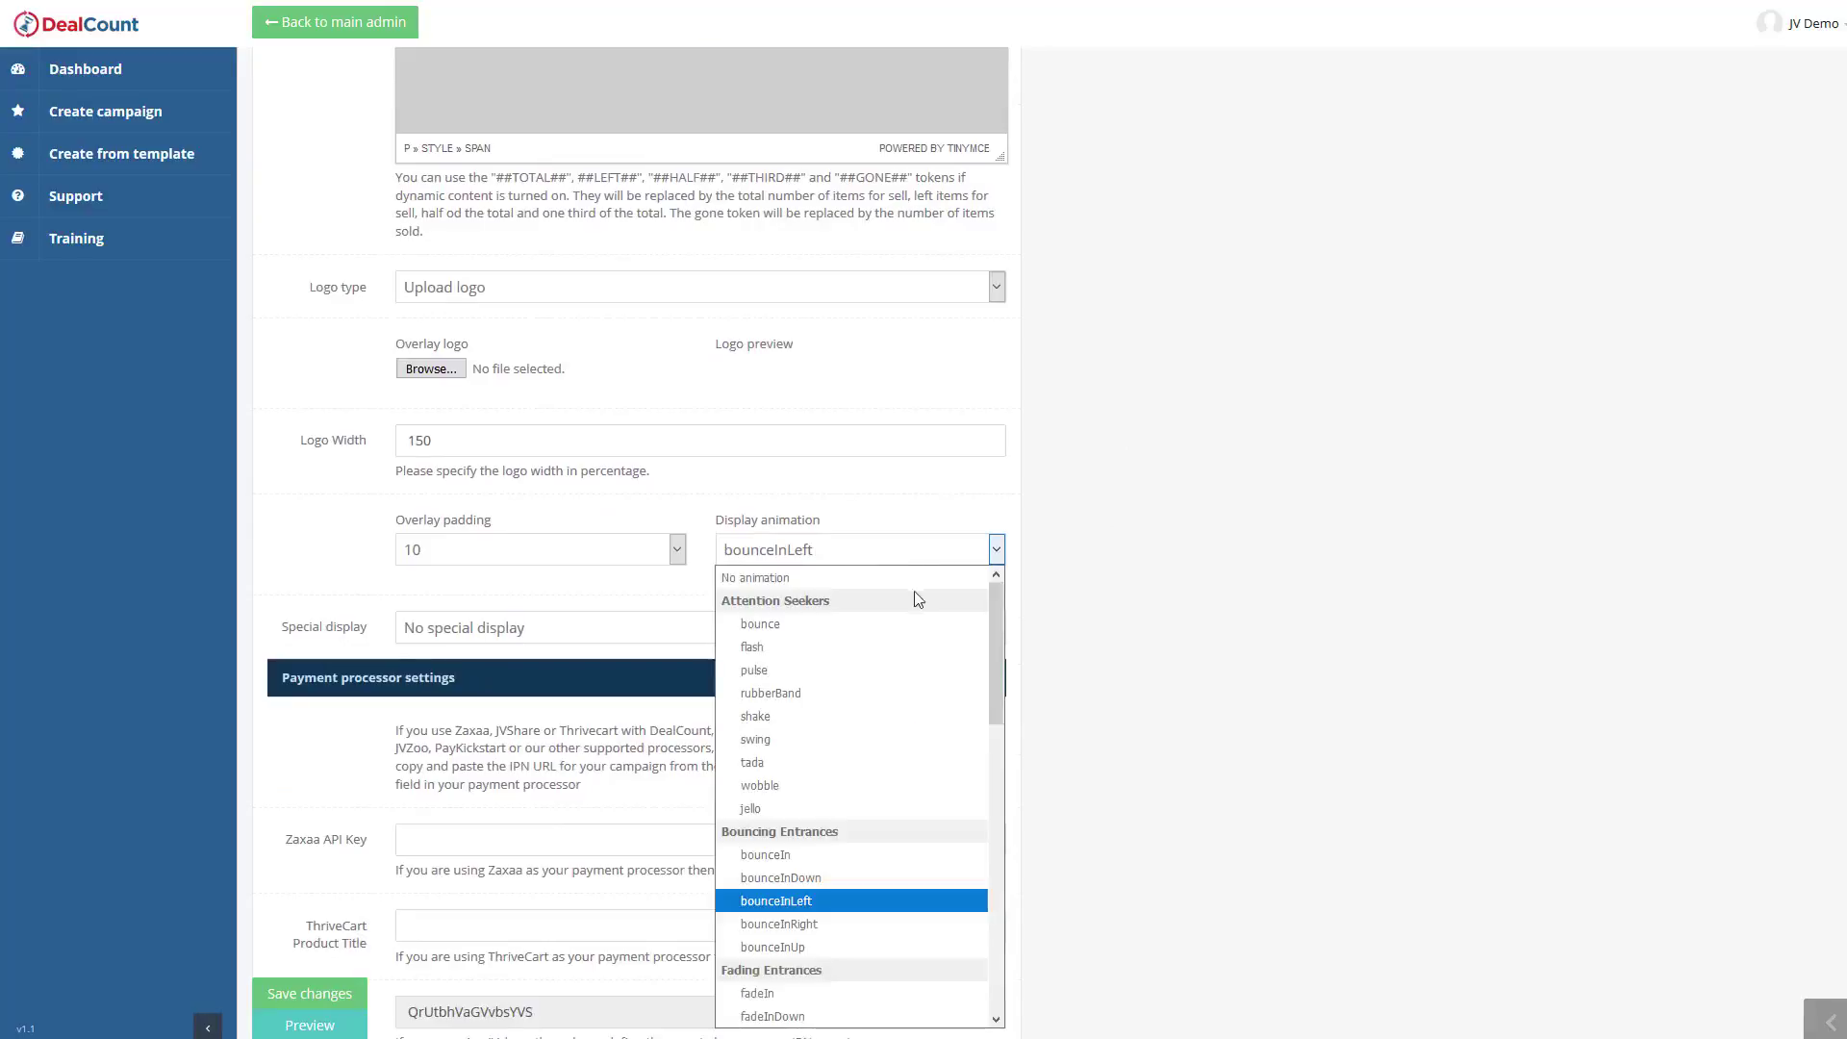
scroll(846, 673, "down", 2)
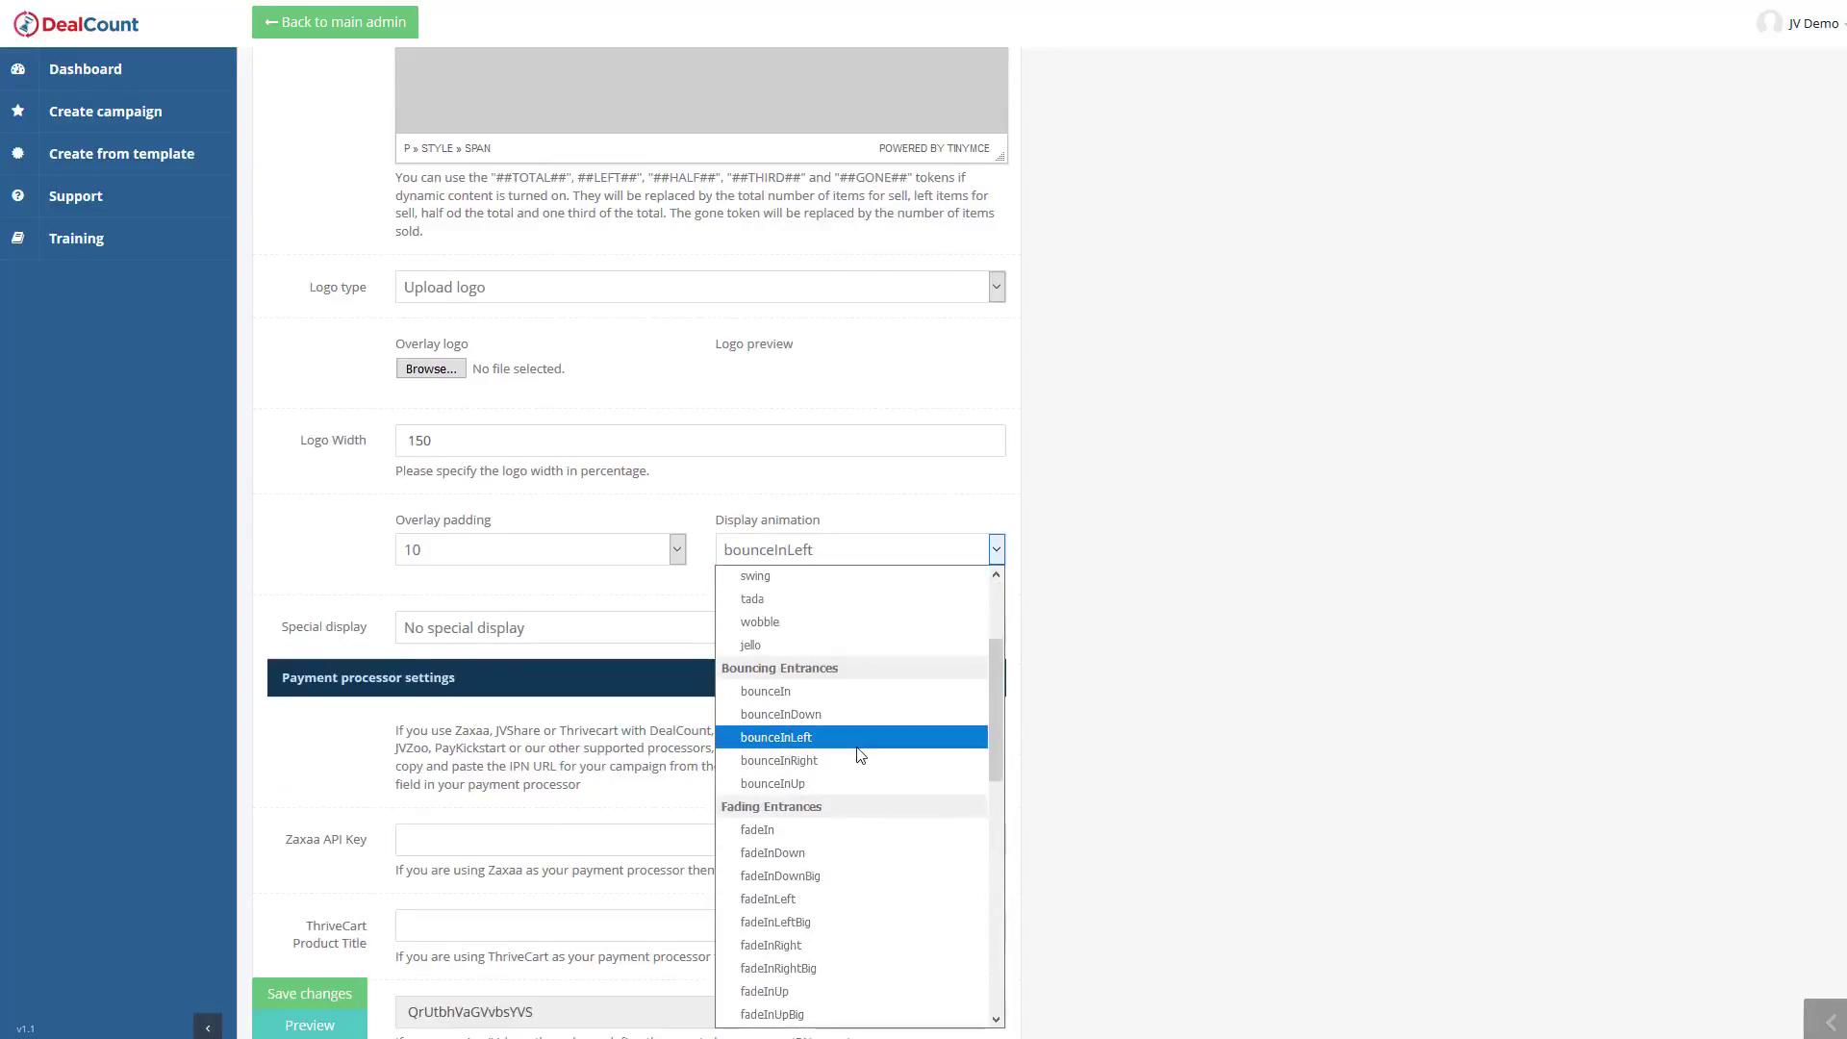
scroll(856, 760, "down", 5)
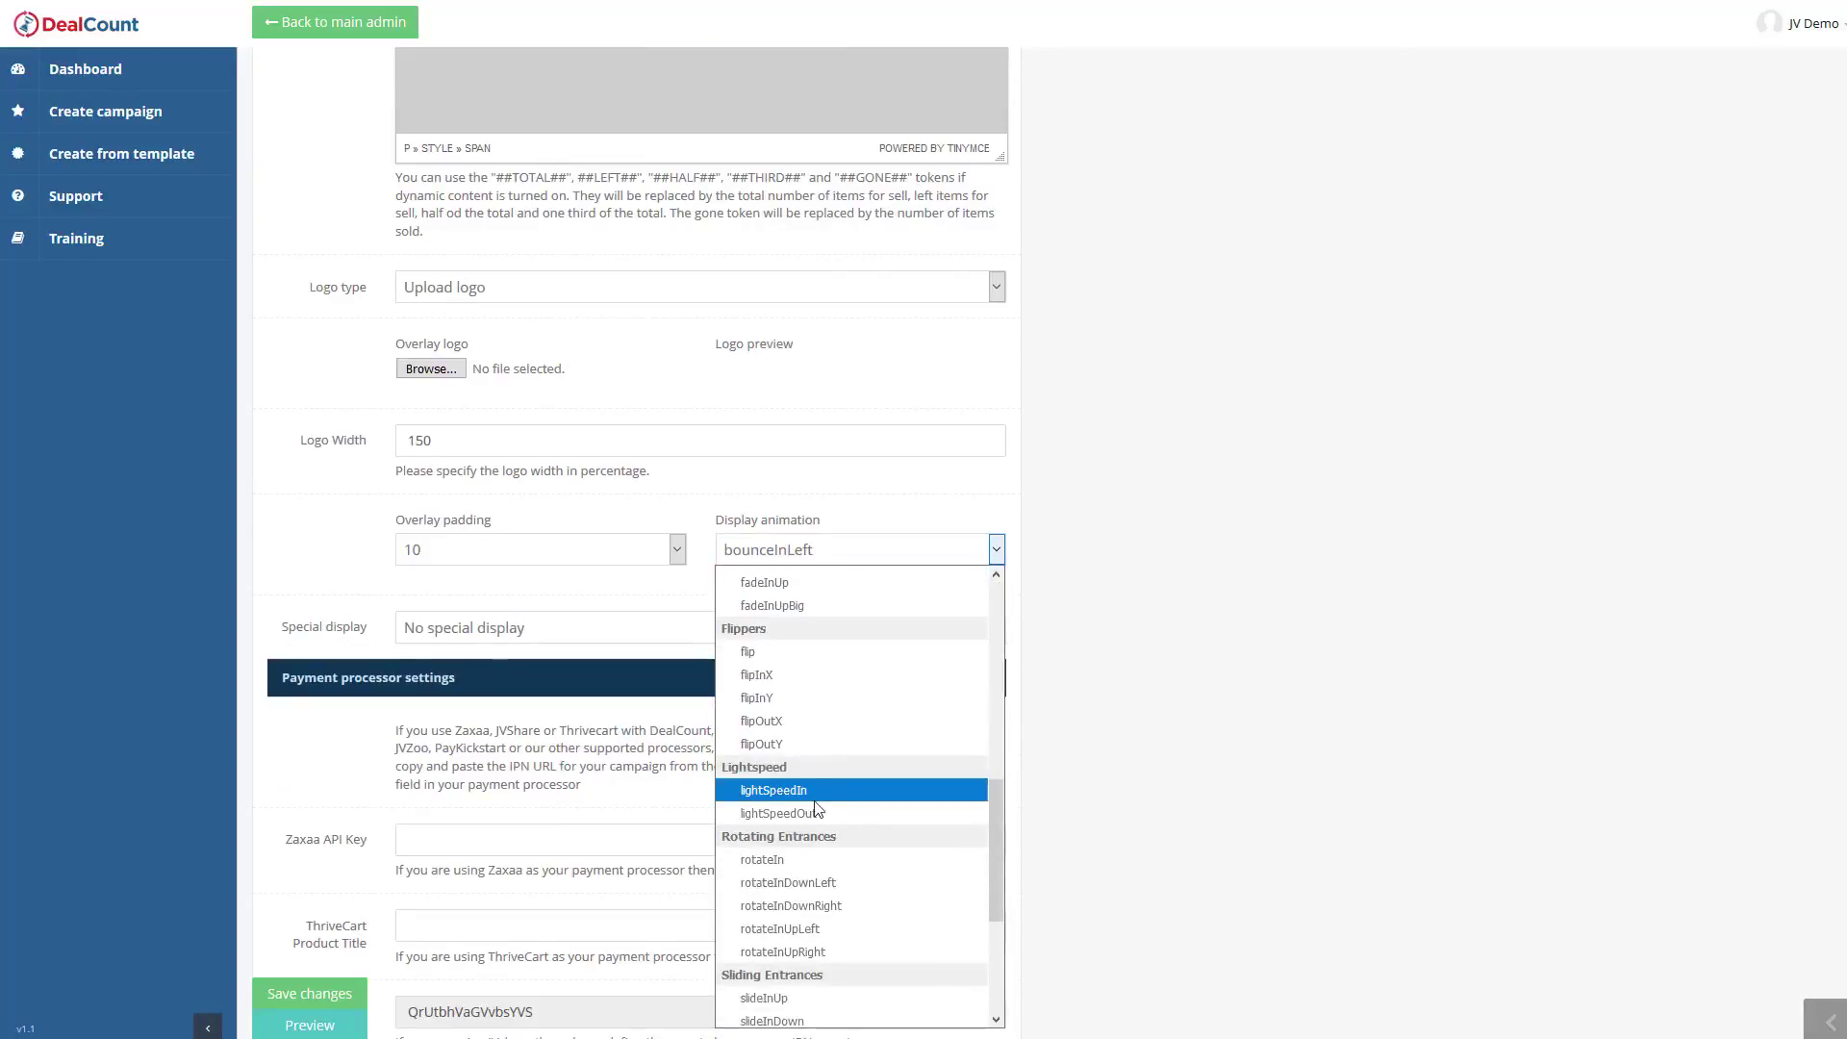
left_click(840, 883)
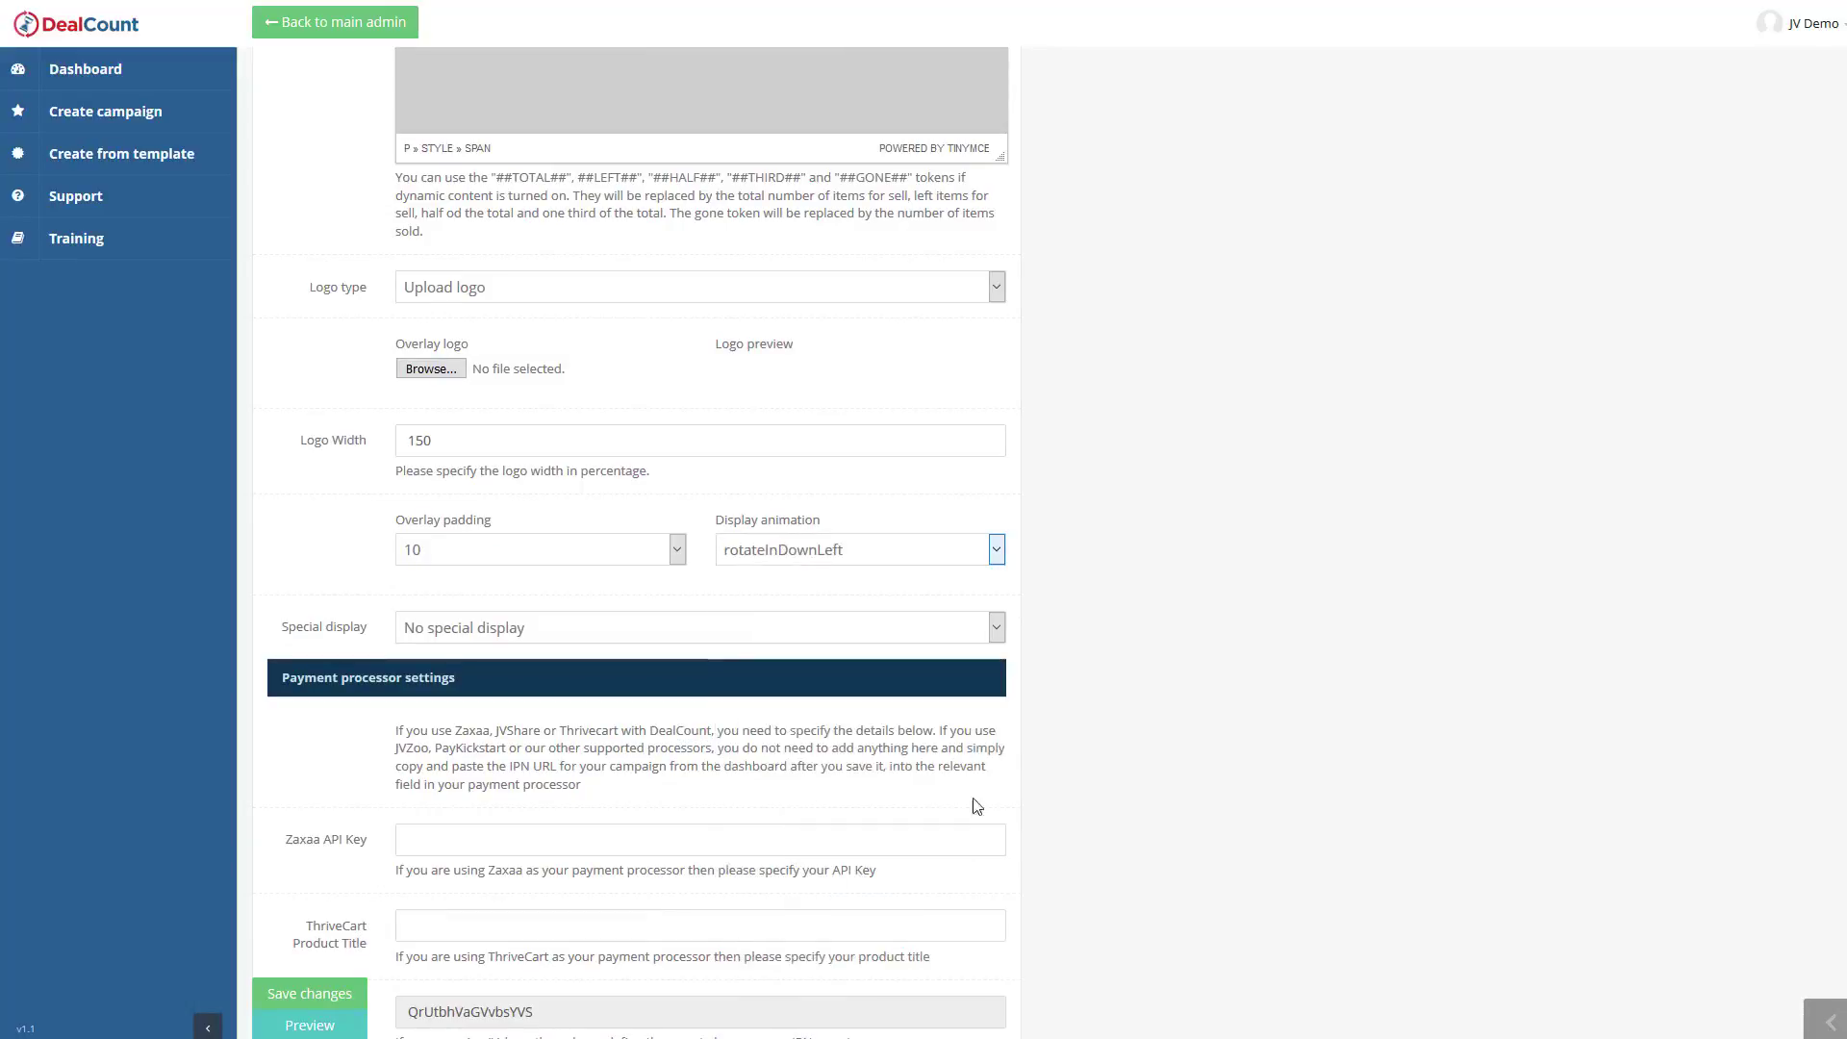
Step: Save Big Impact Count's width and animation changes and preview the overlay
left_click(288, 996)
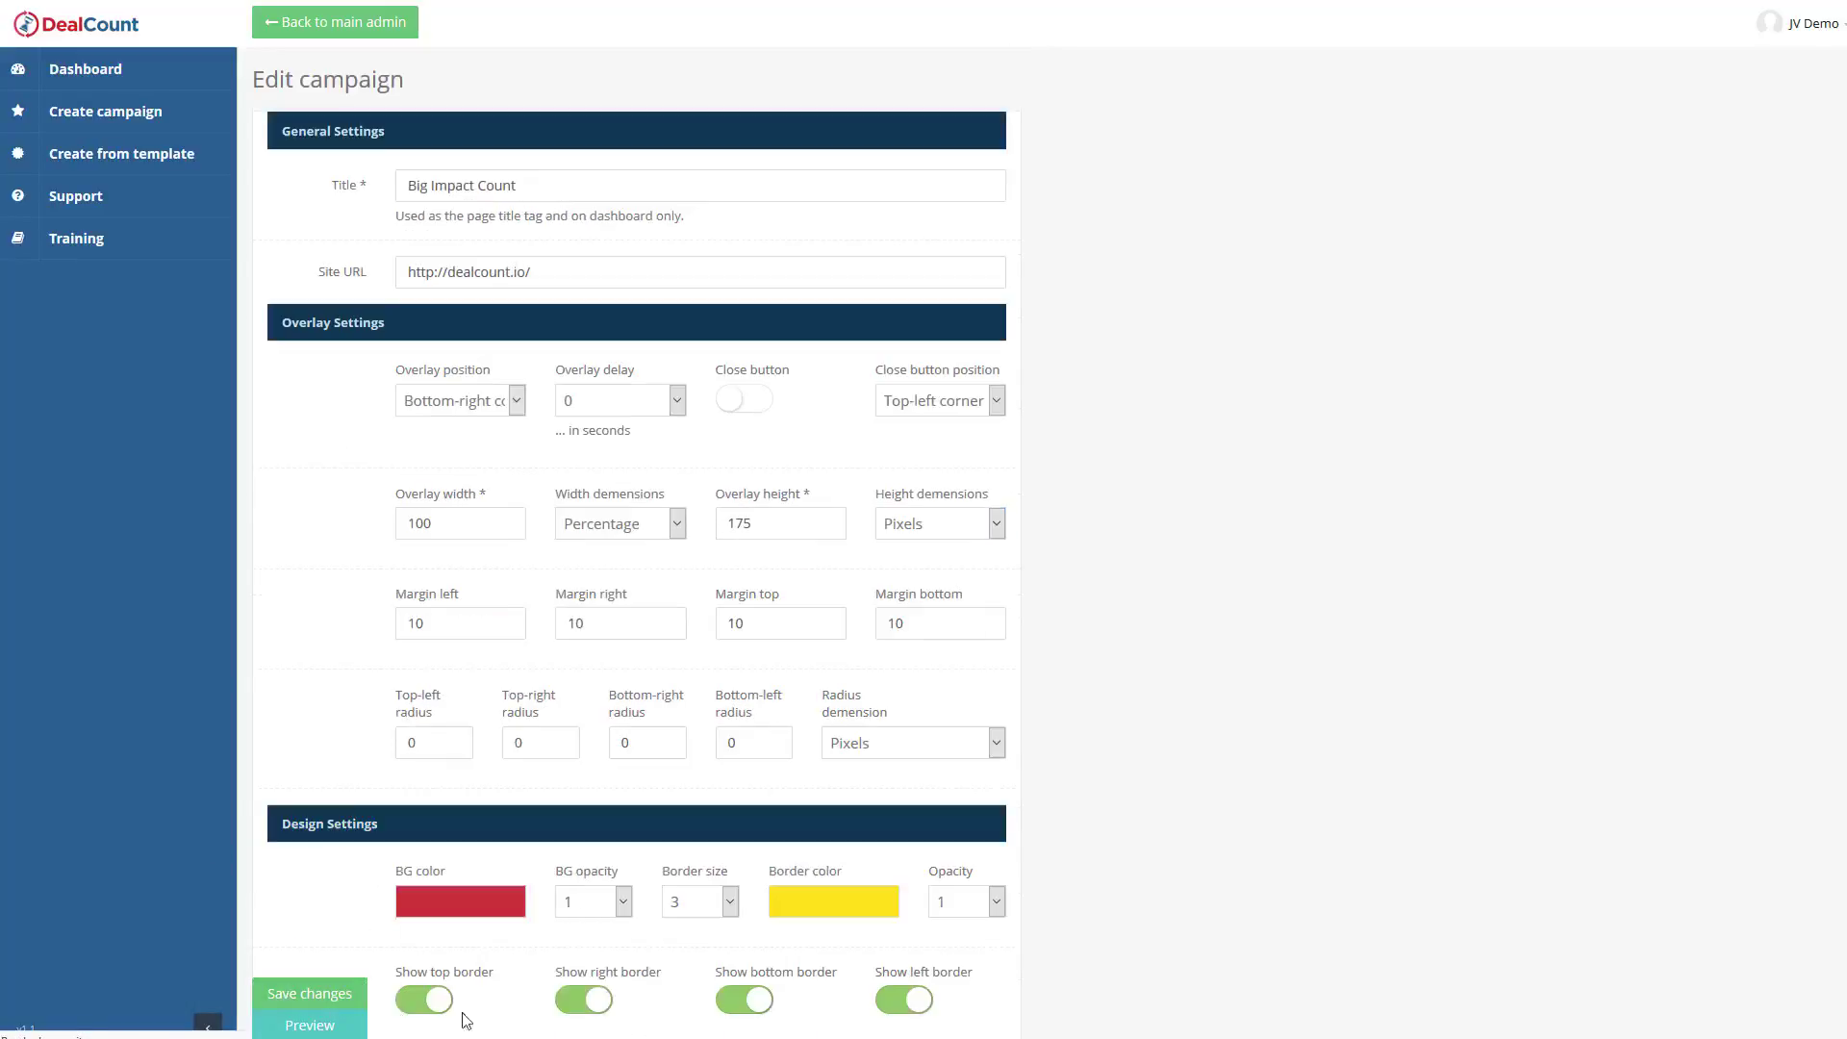
left_click(310, 1024)
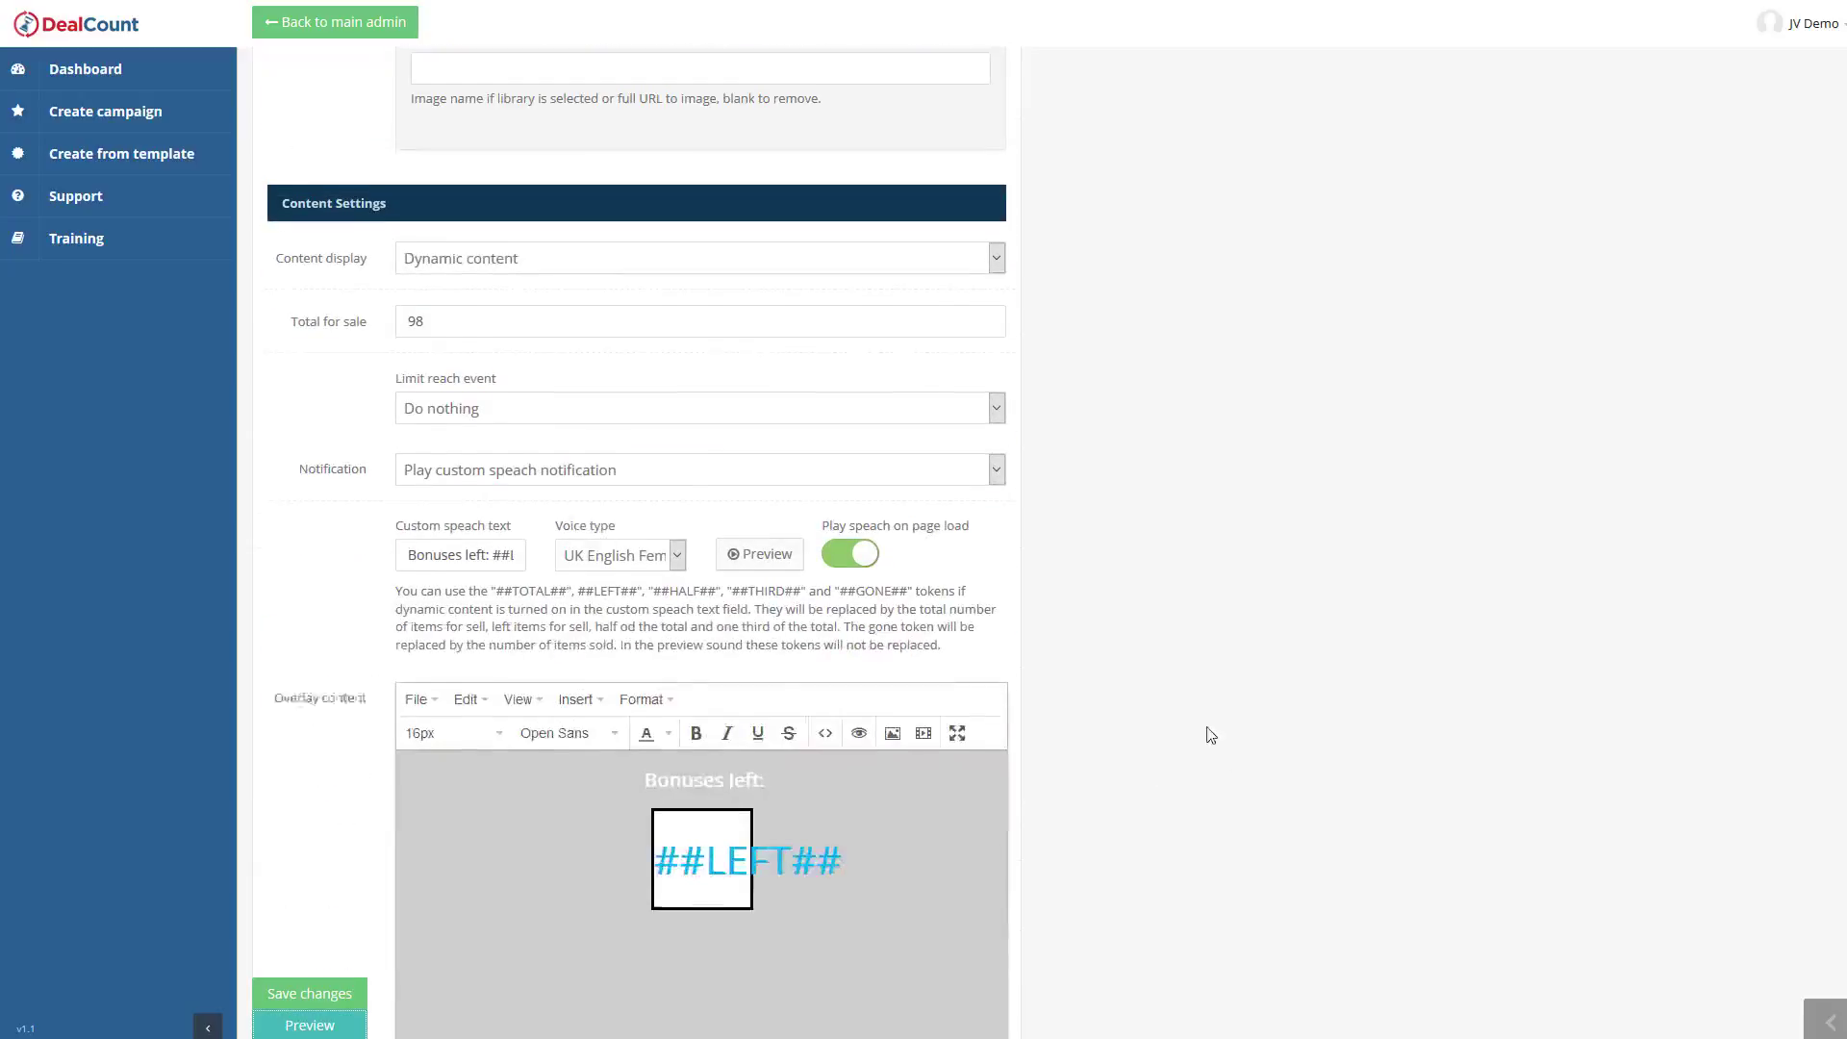
scroll(1035, 590, "up", 8)
scroll(977, 466, "up", 6)
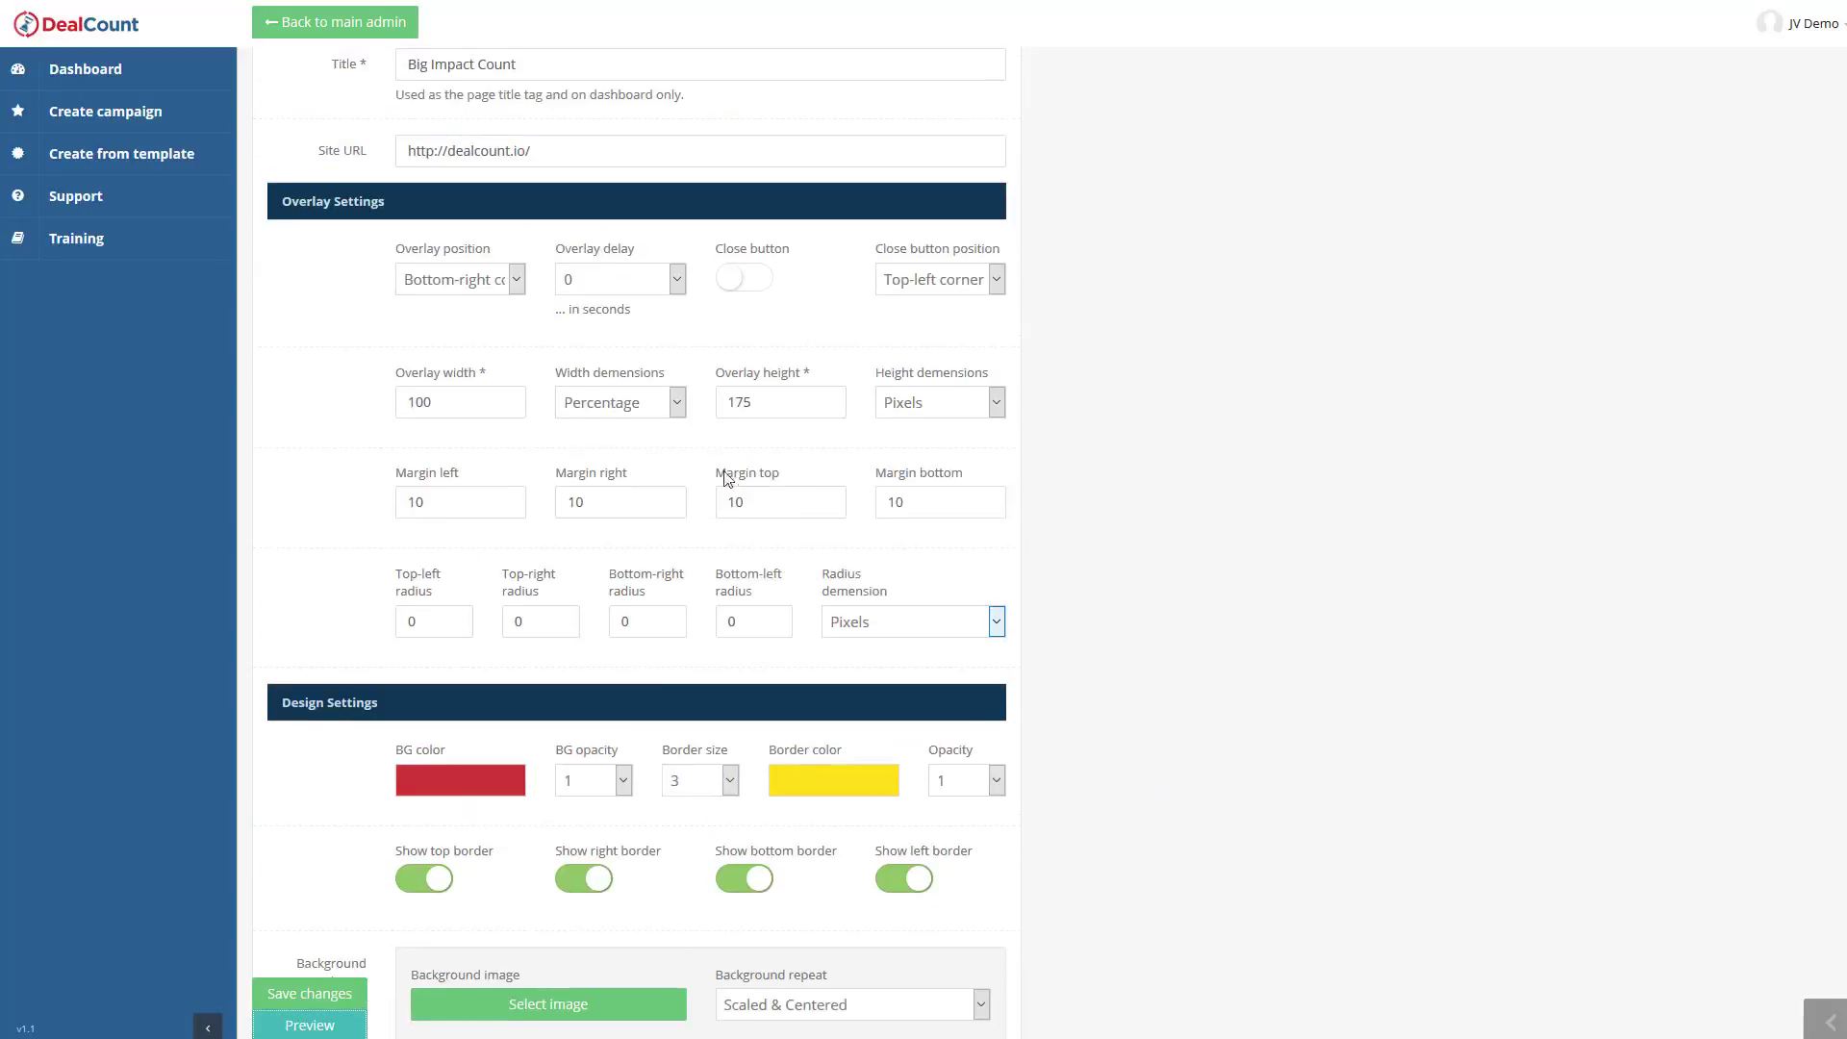
Step: Set the overlay height to 100 Percentage
double_click(738, 401)
type("100")
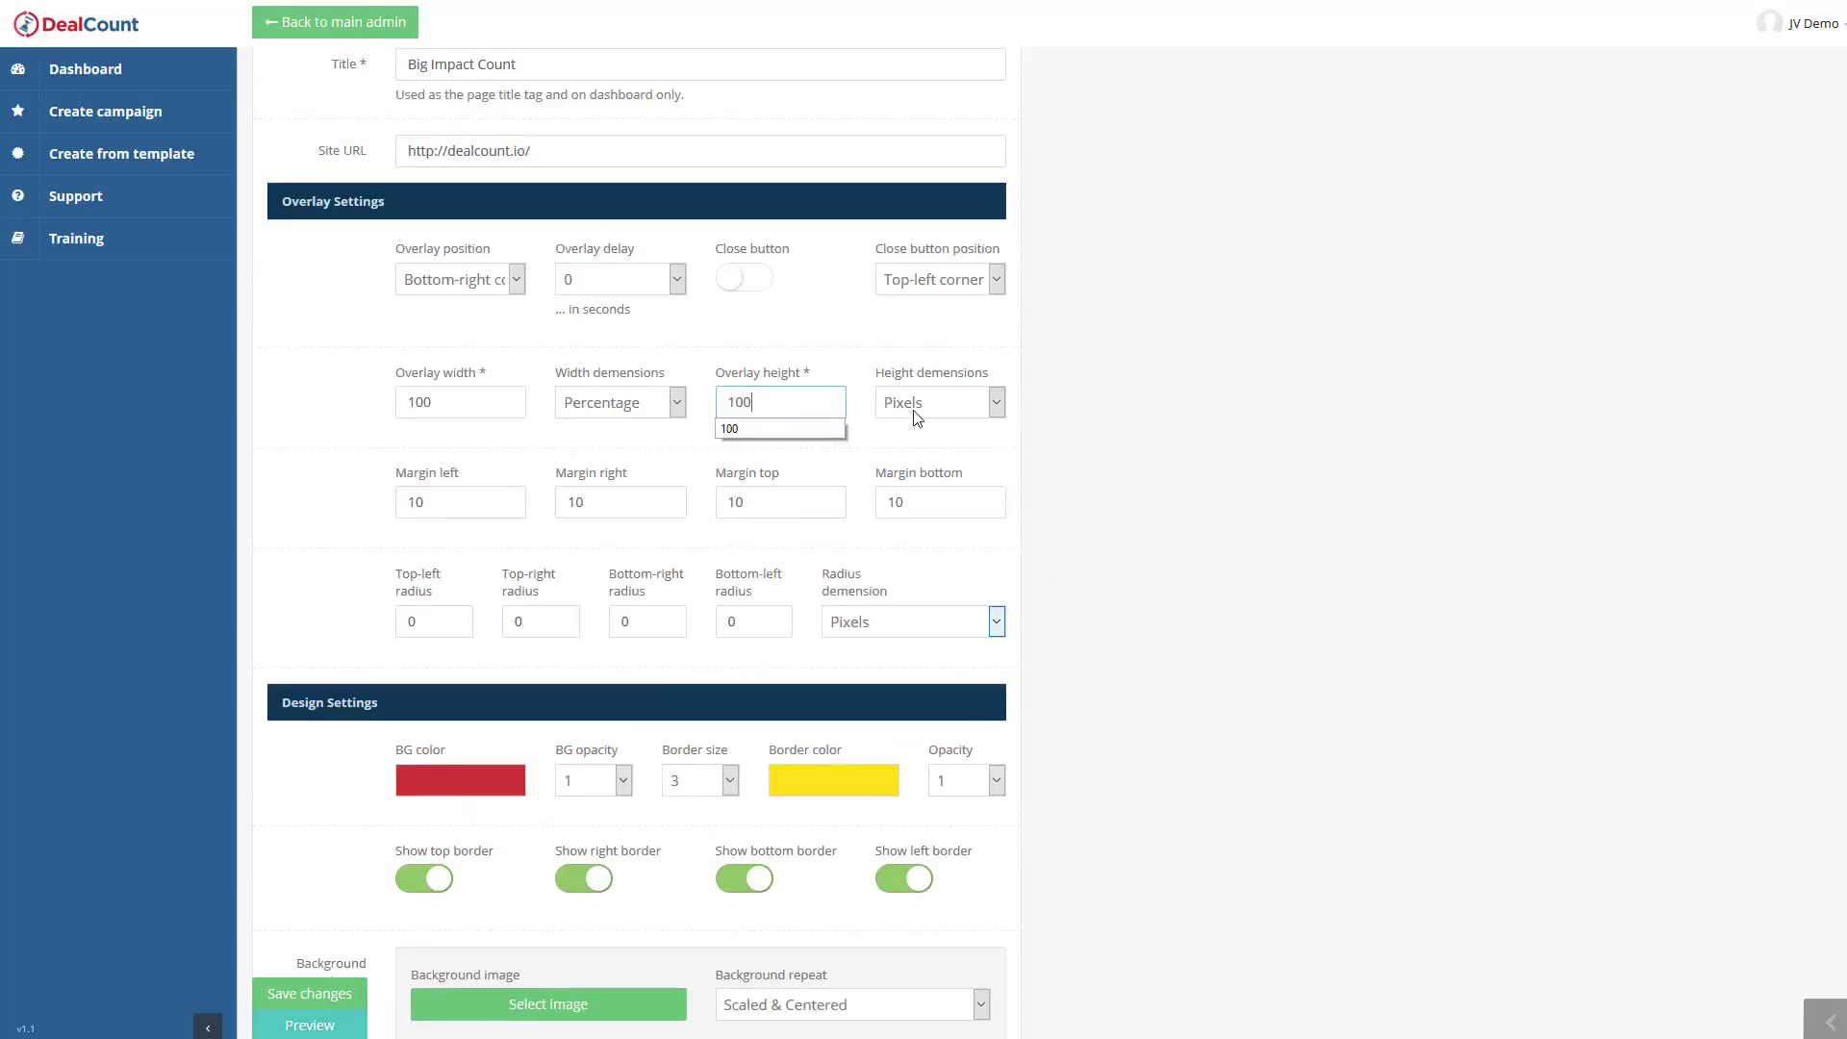
left_click(926, 408)
left_click(931, 453)
Step: Set Special display to show the overlay when the visitor tries to leave the page
scroll(1270, 747, "down", 12)
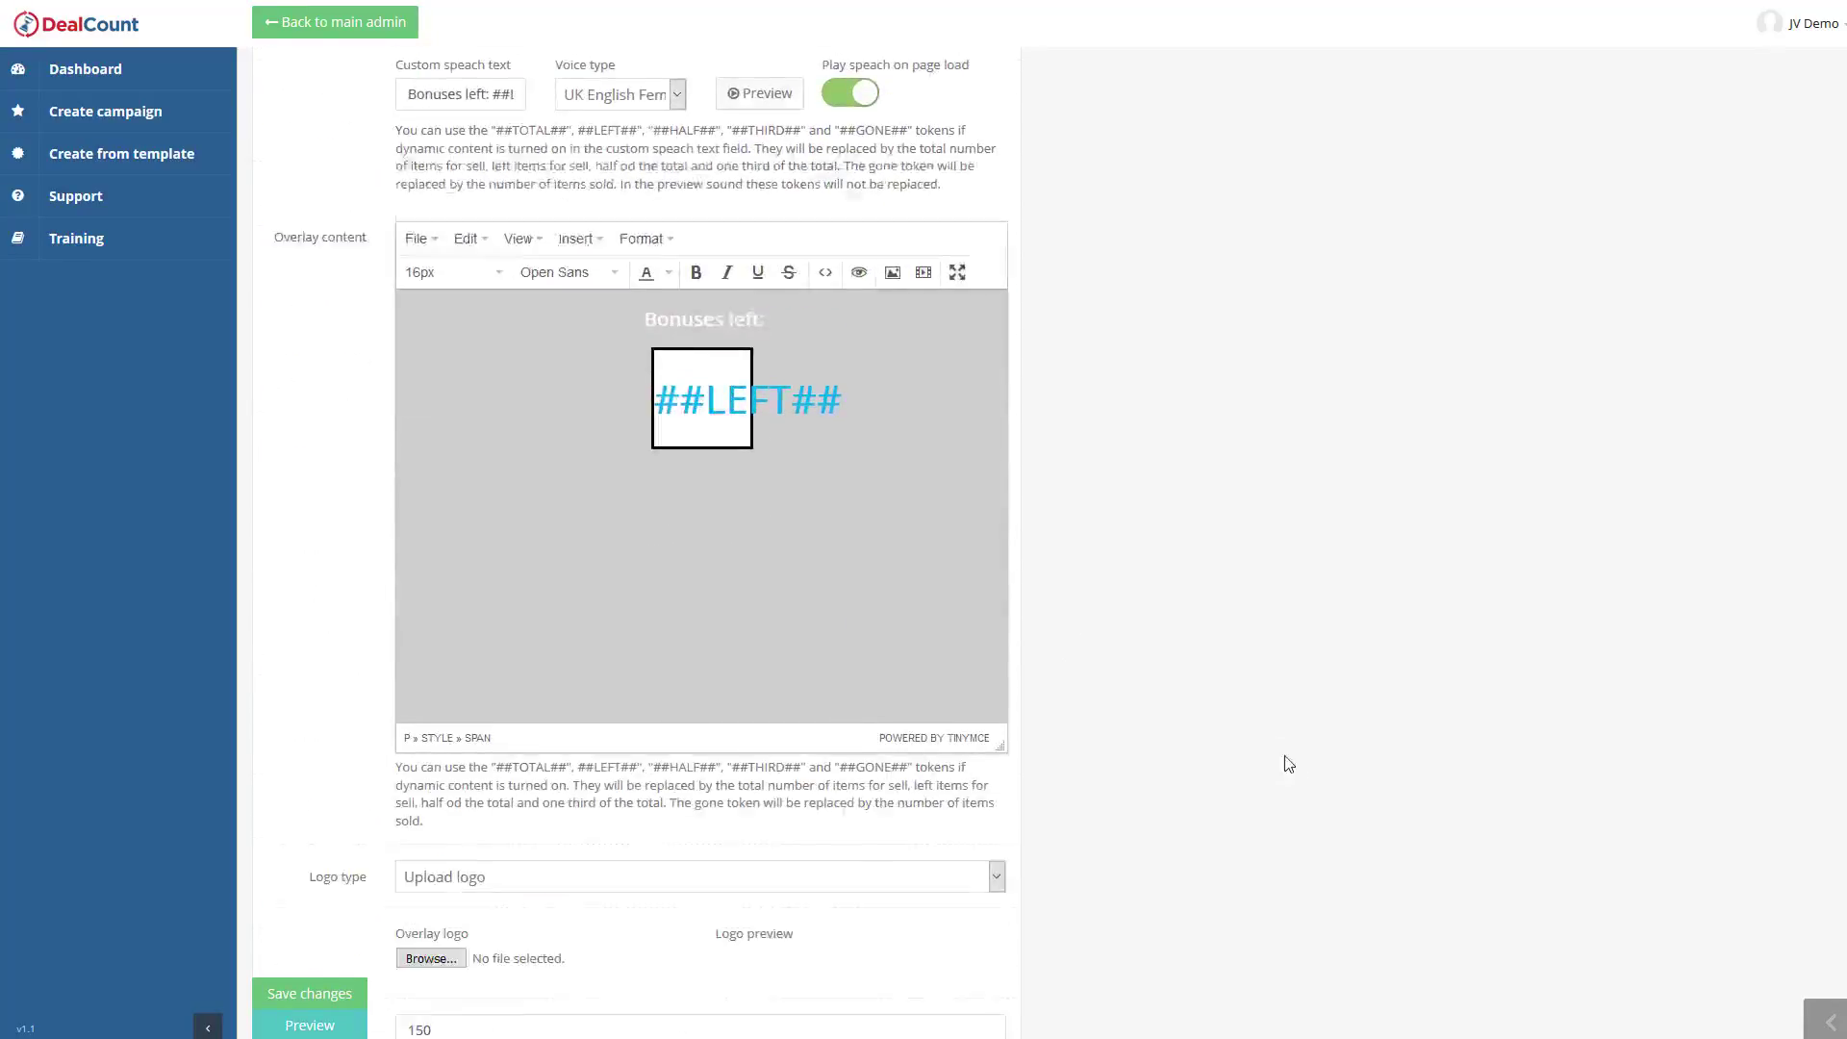
scroll(962, 769, "down", 5)
left_click(566, 627)
left_click(521, 678)
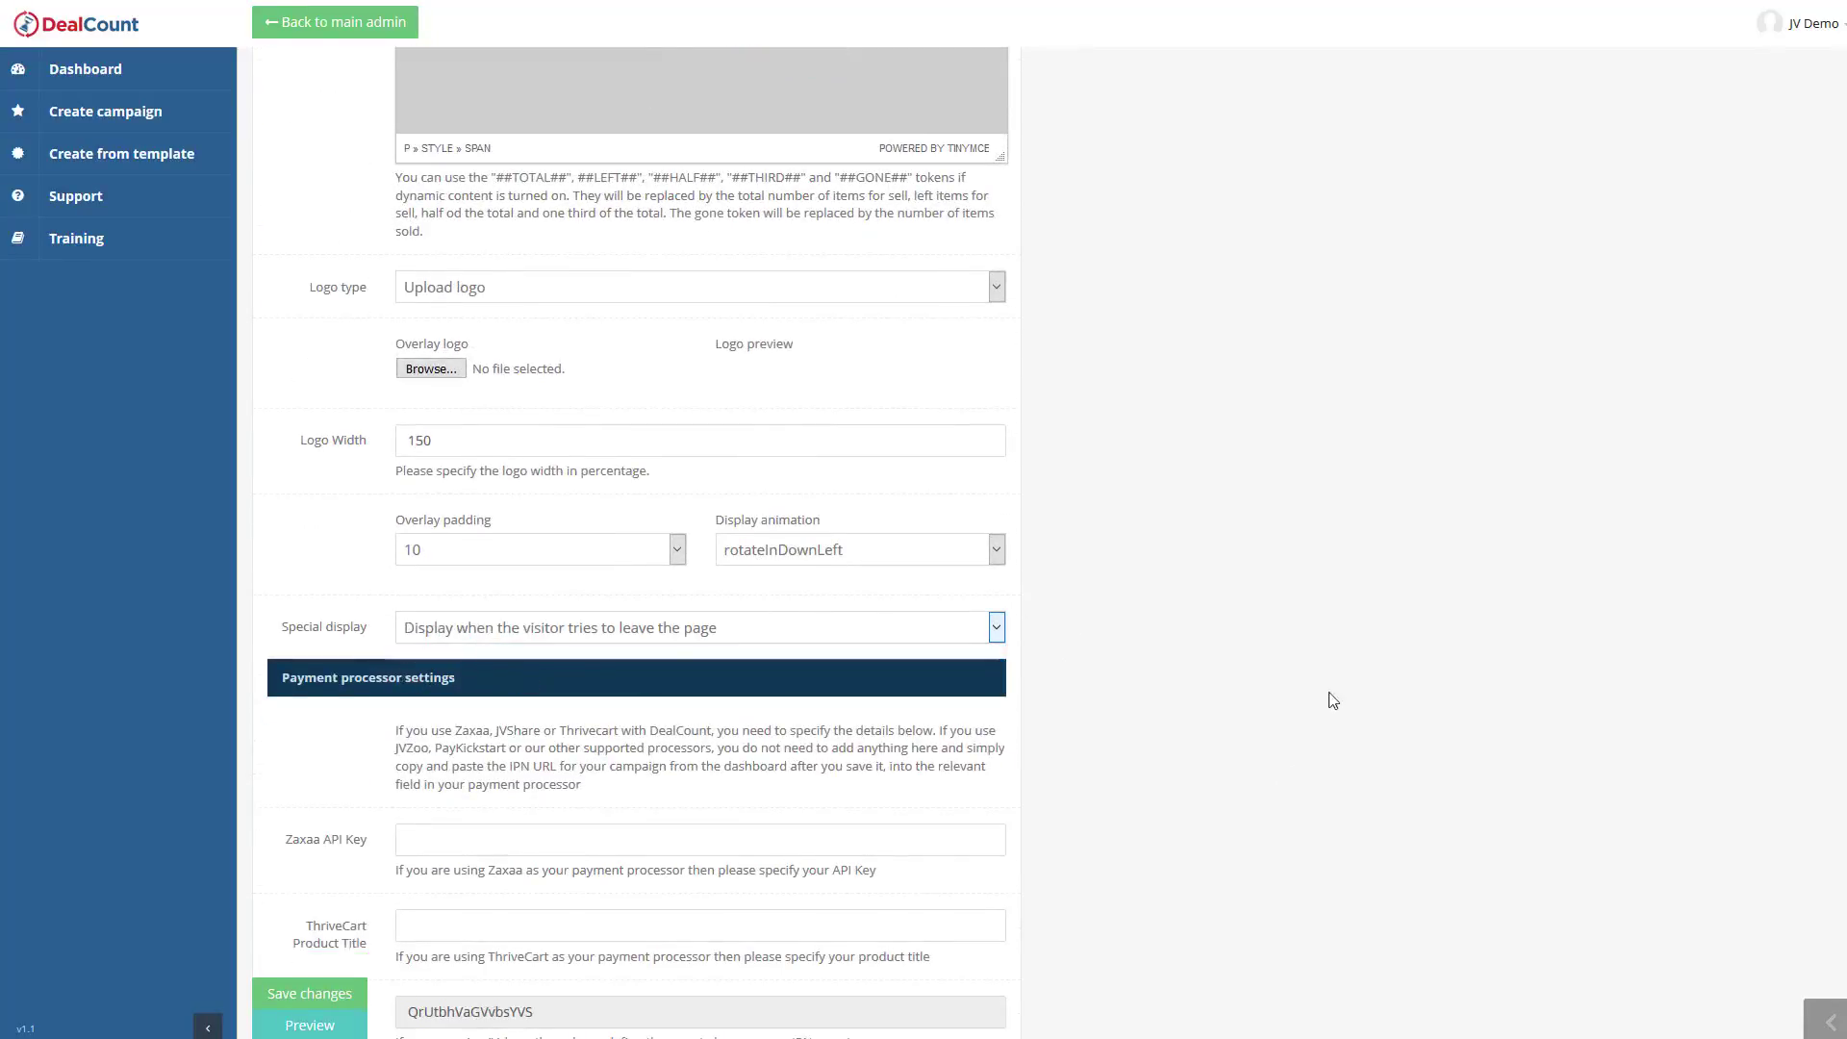
Step: Save Big Impact Count with its 100-percent height and exit-intent display
left_click(364, 991)
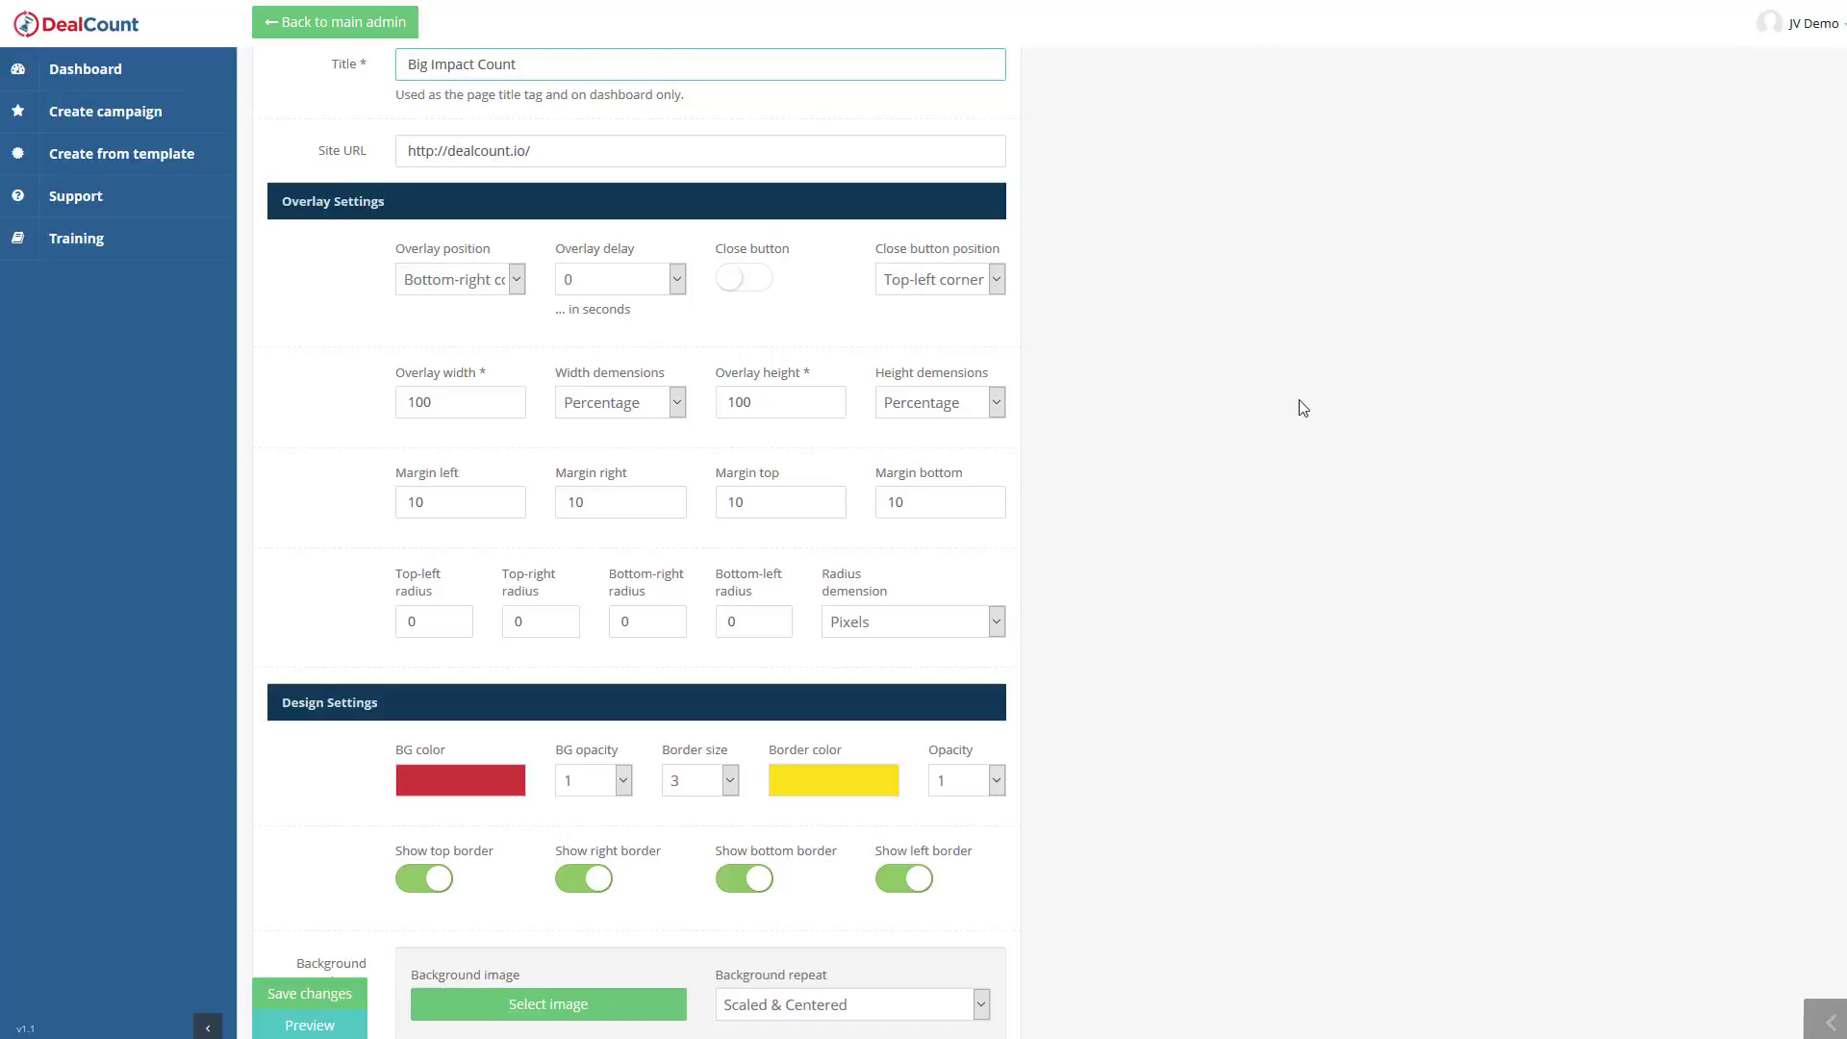
scroll(1302, 408, "down", 15)
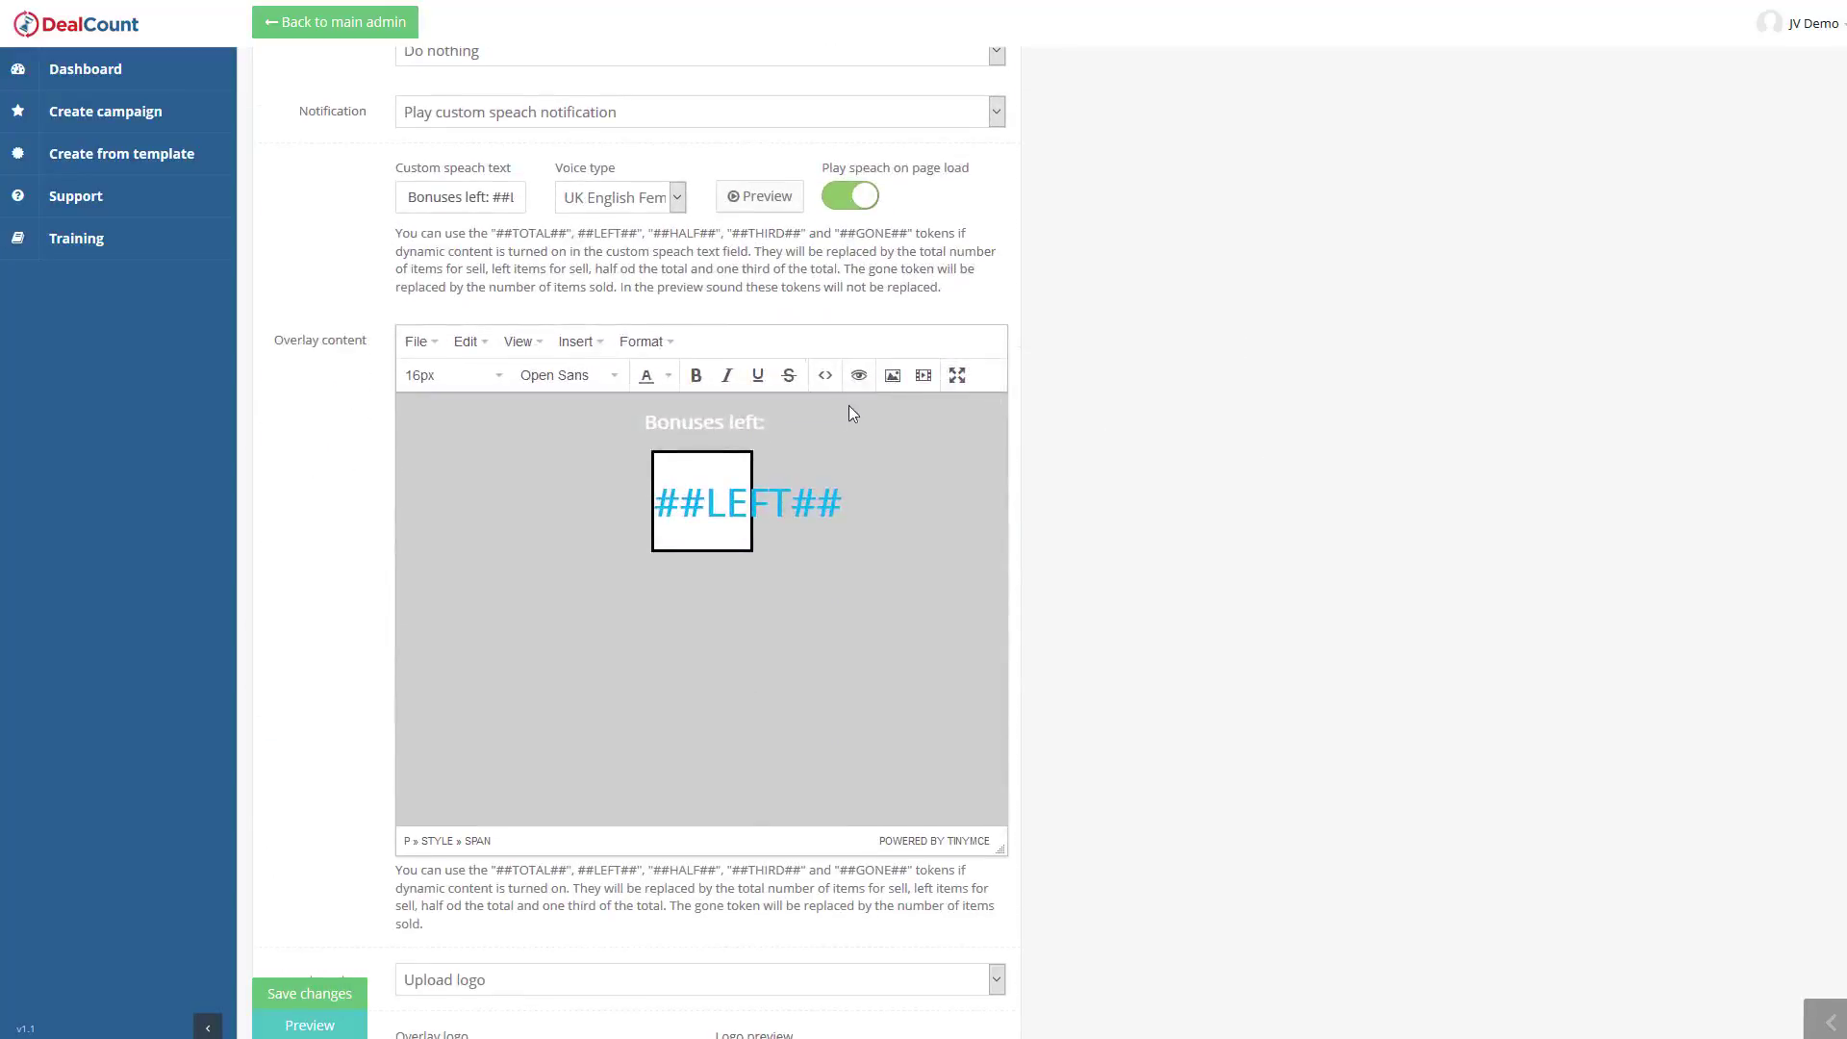
left_click(825, 376)
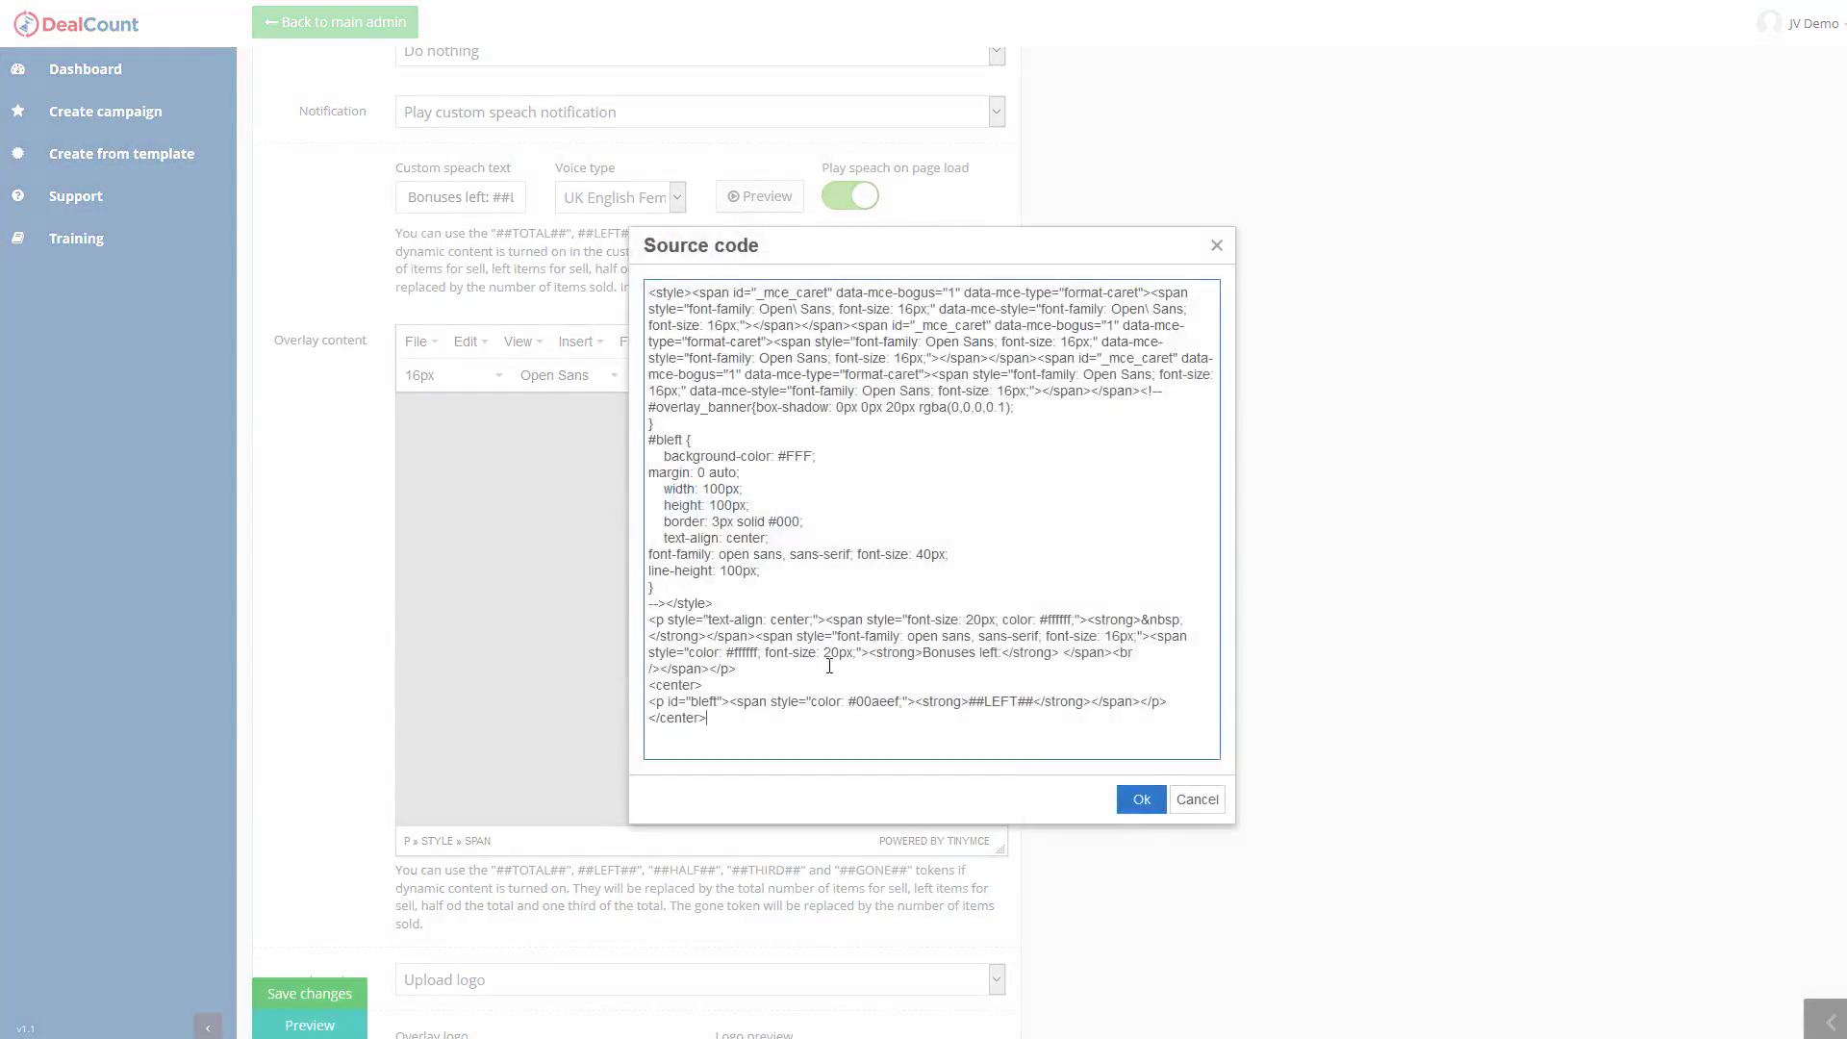
left_click(1217, 245)
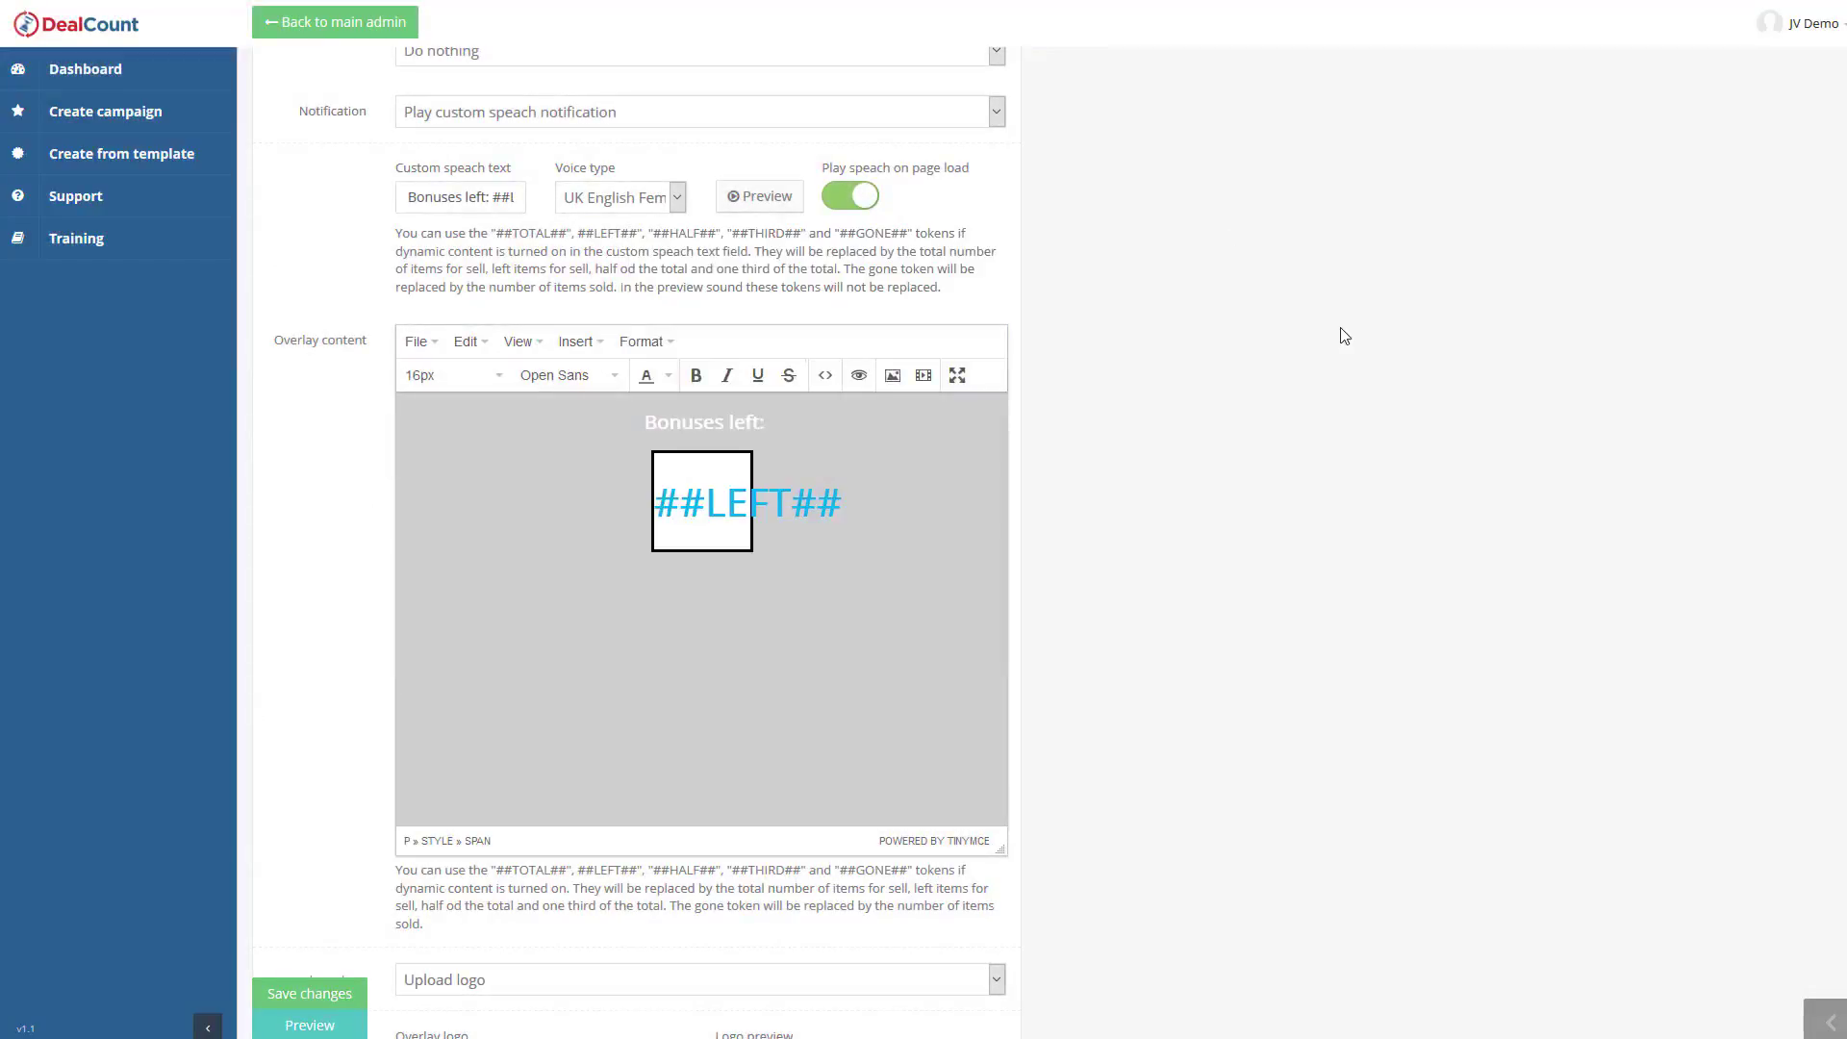